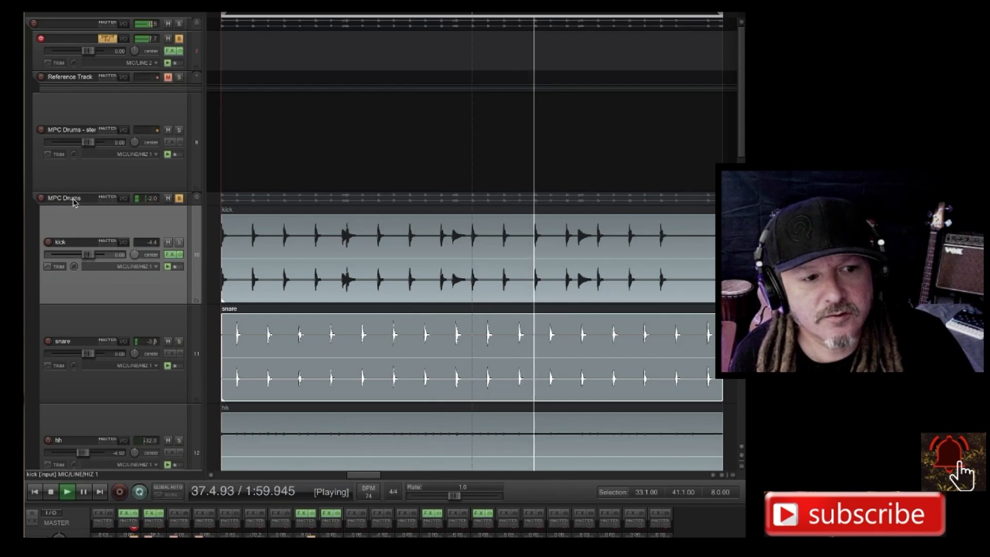
Render the MPC Drums folder track to a stereo stem track, muting the originals.
click(73, 200)
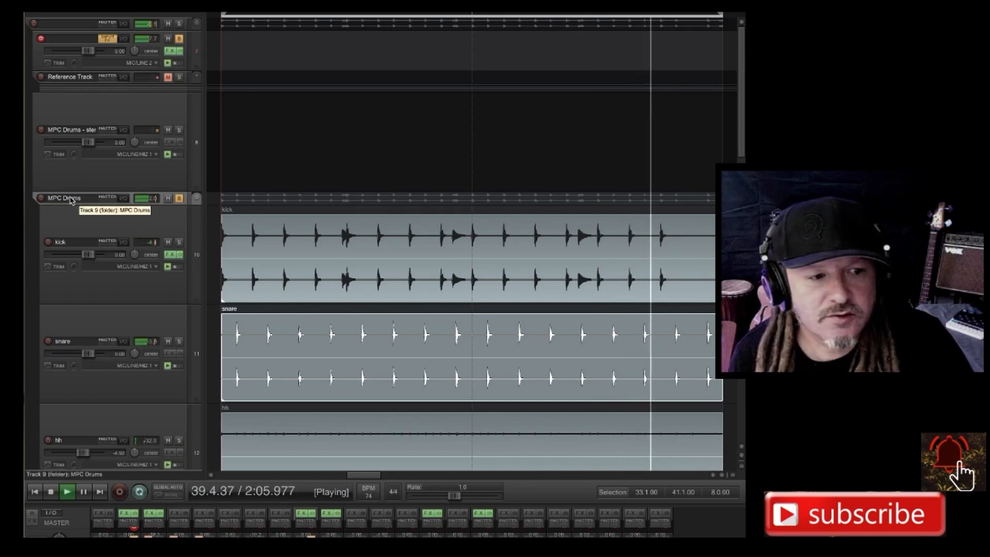
right_click(49, 196)
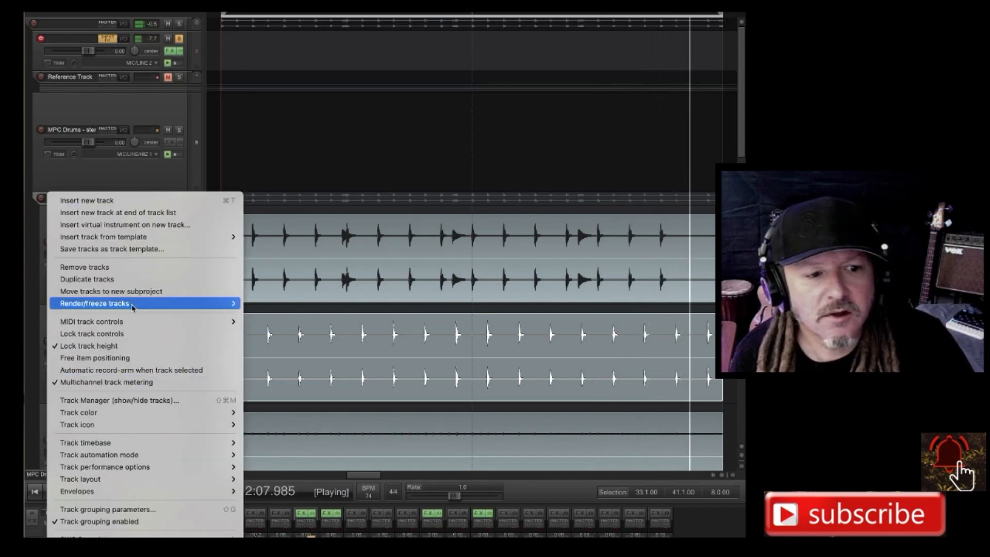
mouse_move(132, 310)
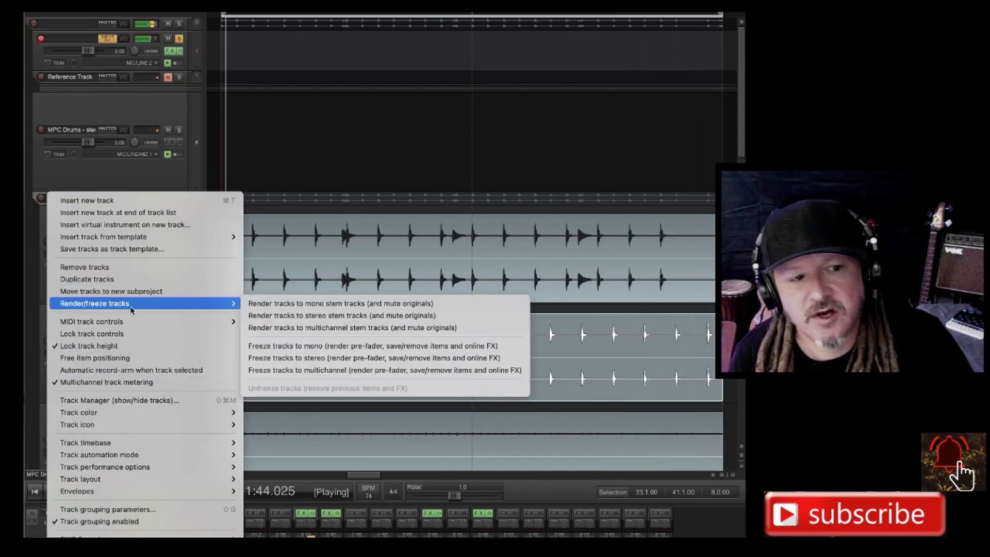
click(313, 315)
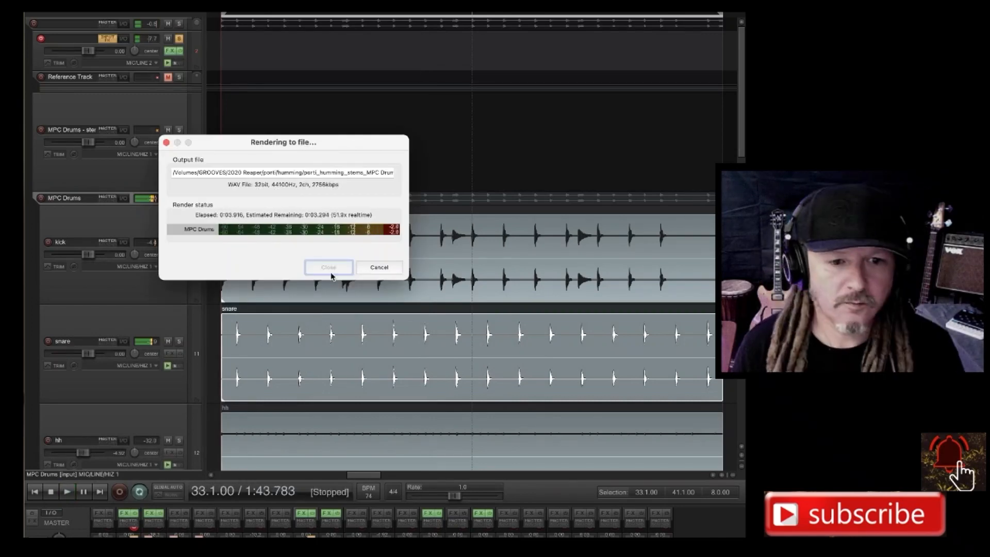
Split the new MPC Drums stem at 33.1.00 and 41.1.00 and delete the parts outside that range.
scroll(479, 246, down, 1)
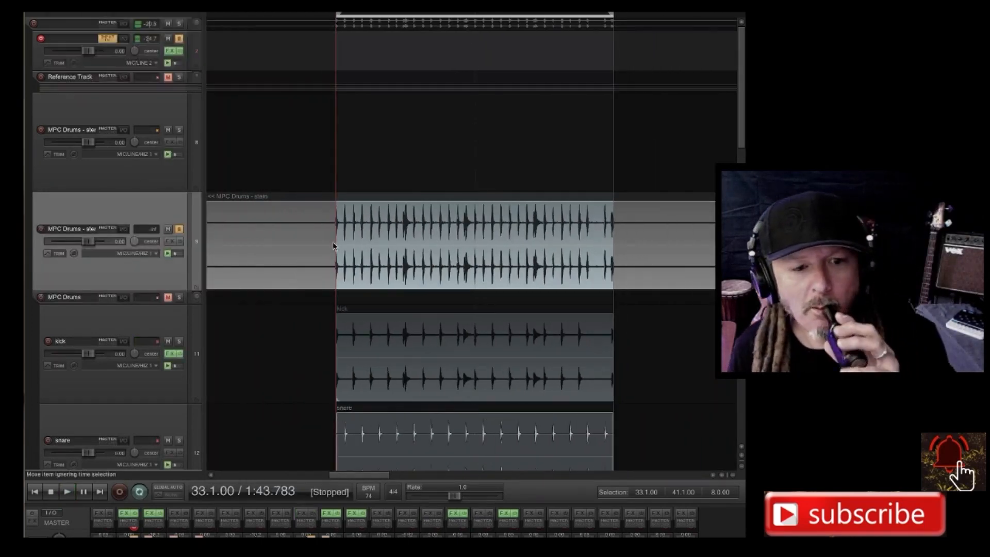
click(332, 253)
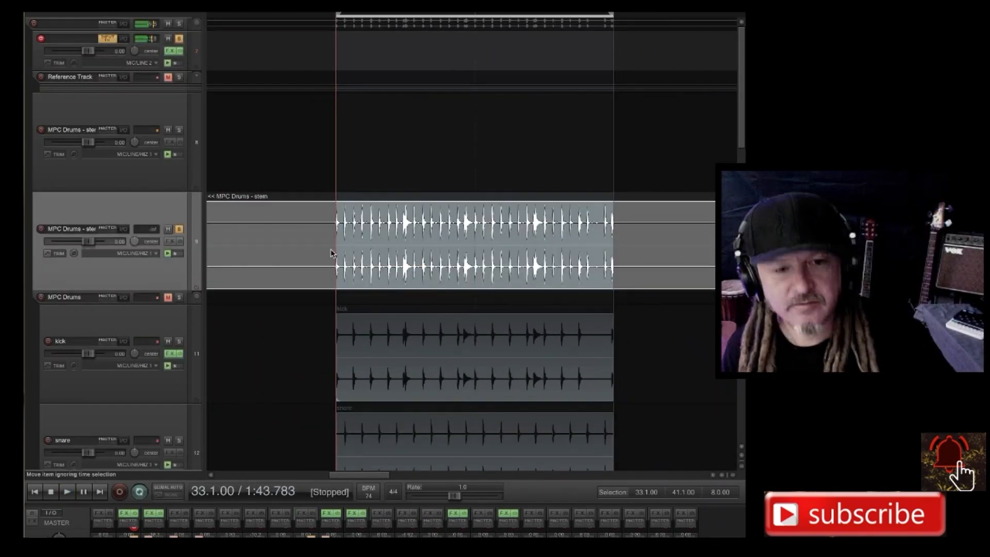
key(s)
click(622, 251)
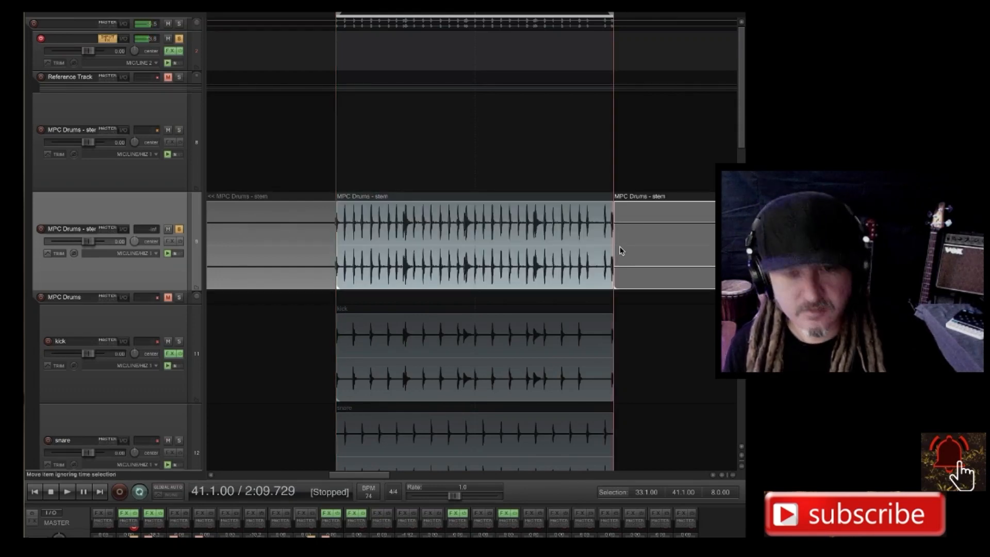
key(Delete)
click(296, 246)
key(Delete)
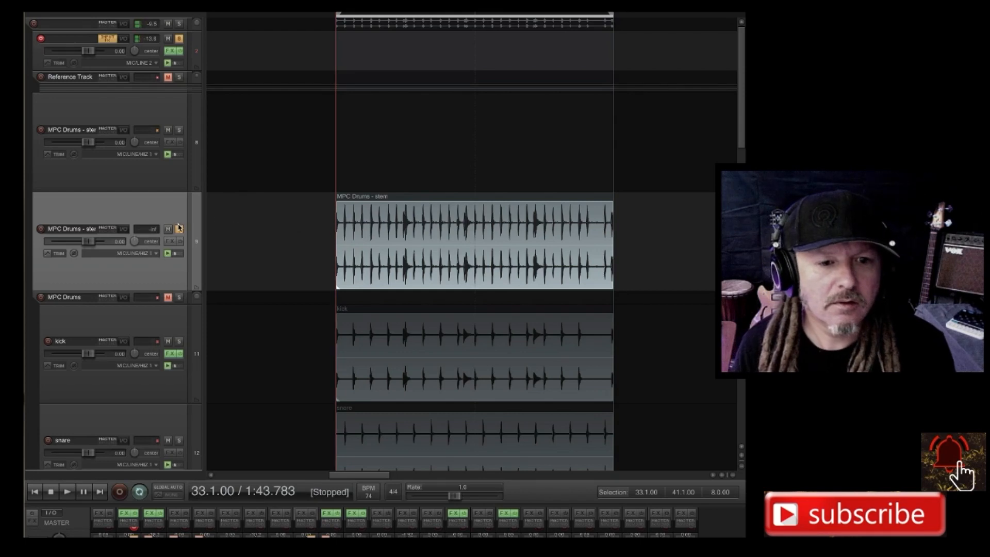
Move the trimmed MPC Drums stem item onto the drums track above chords mini, keeping its start at 33.1.00.
scroll(418, 243, up, 3)
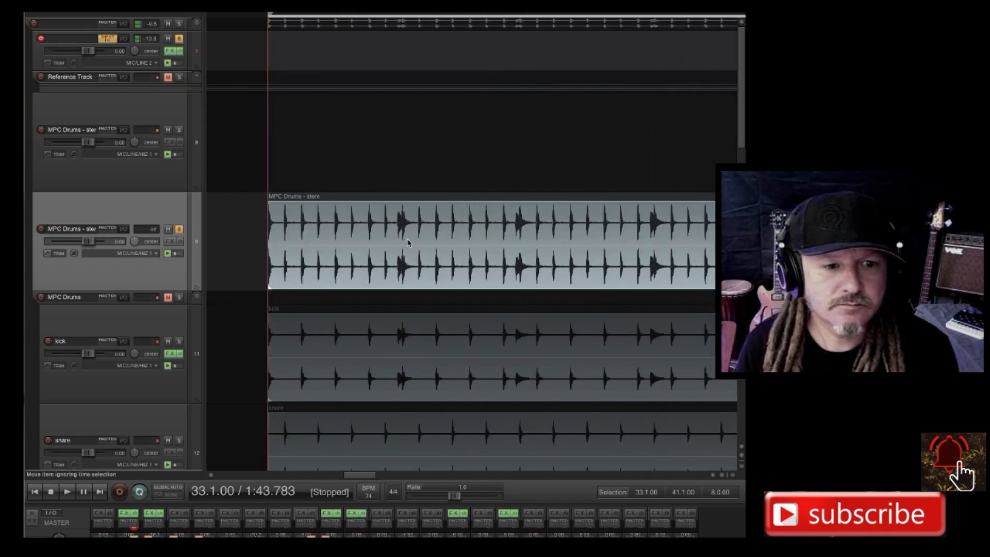
scroll(408, 244, down, 2)
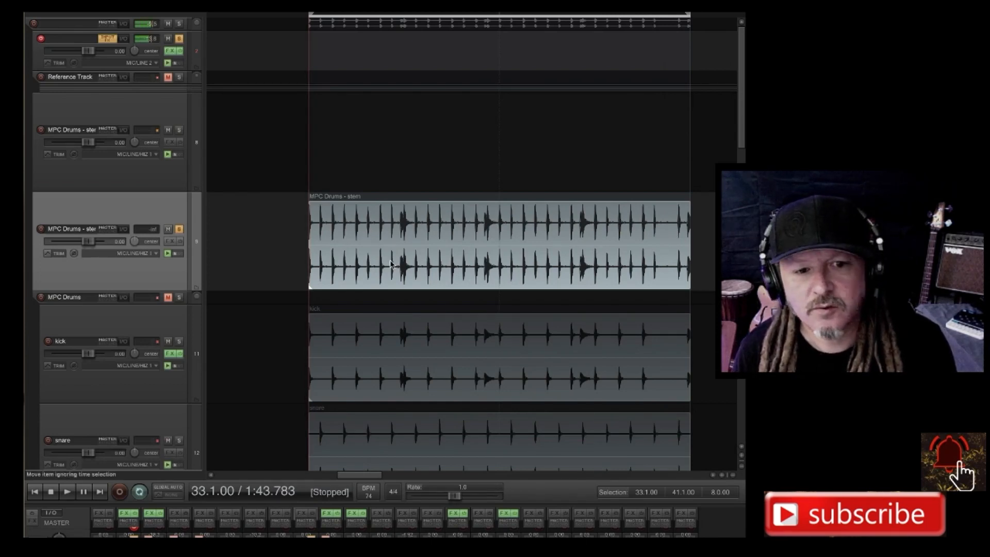
drag(379, 266, 369, 151)
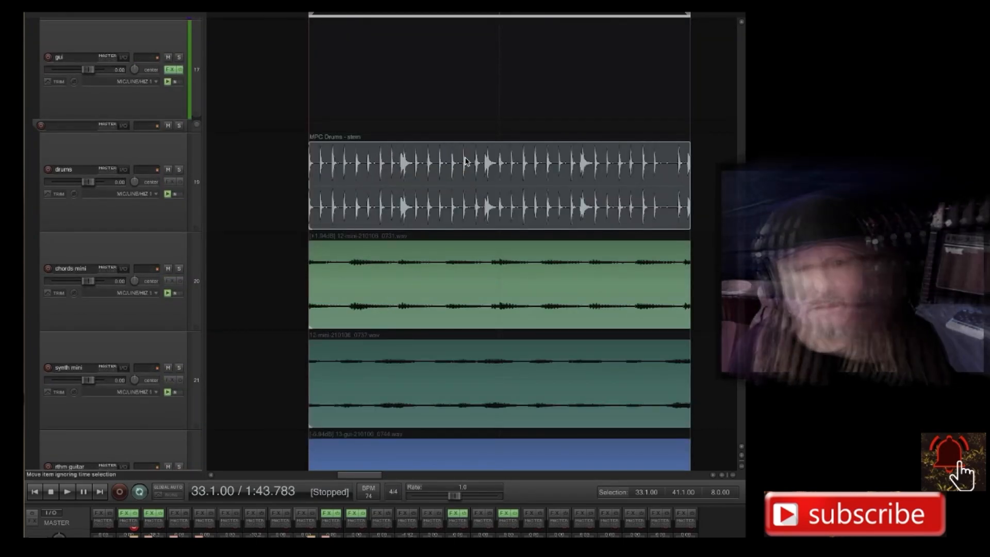
Select the drums, chords mini, synth mini, rhythm guitar and lead guitar items and add stretch markers at their transients.
scroll(473, 293, up, 1)
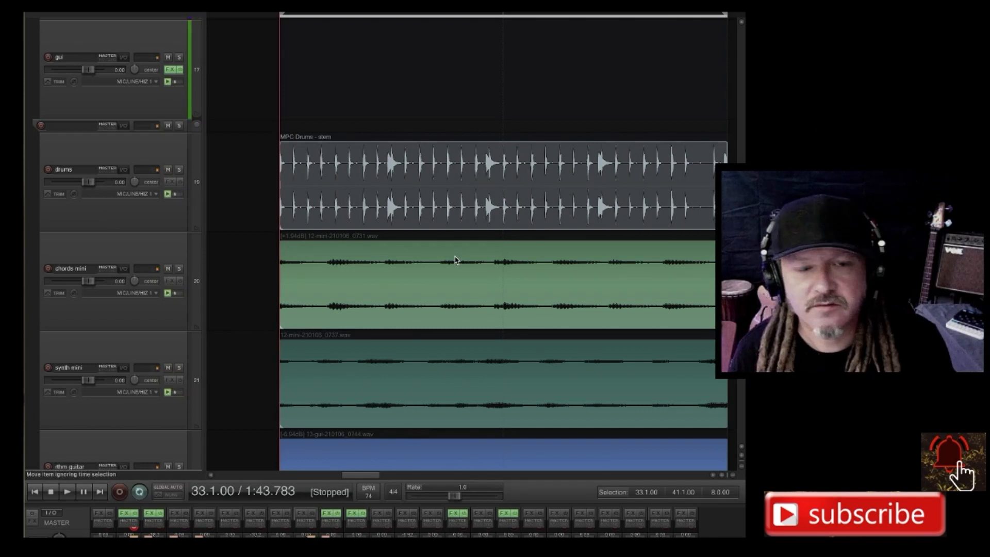
scroll(455, 259, down, 2)
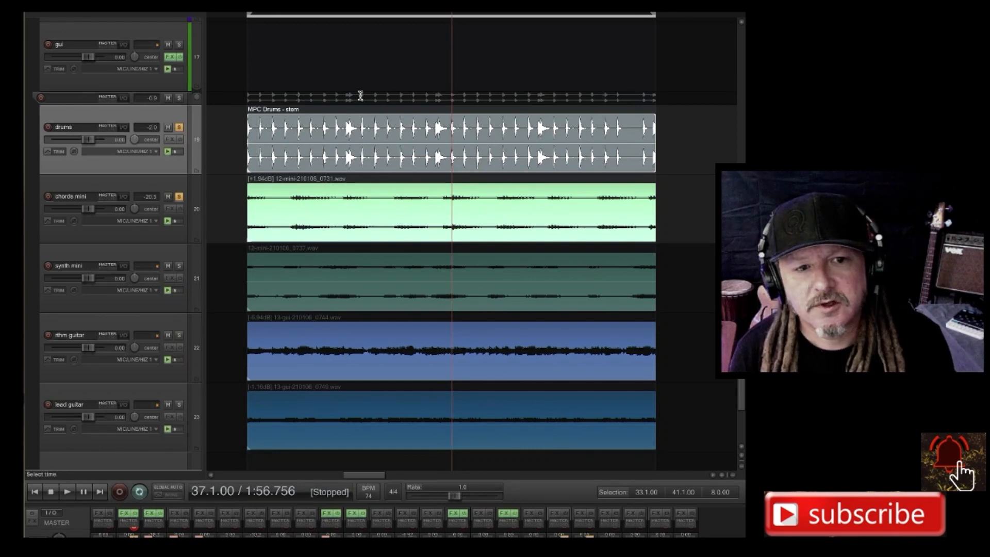
drag(348, 82, 457, 416)
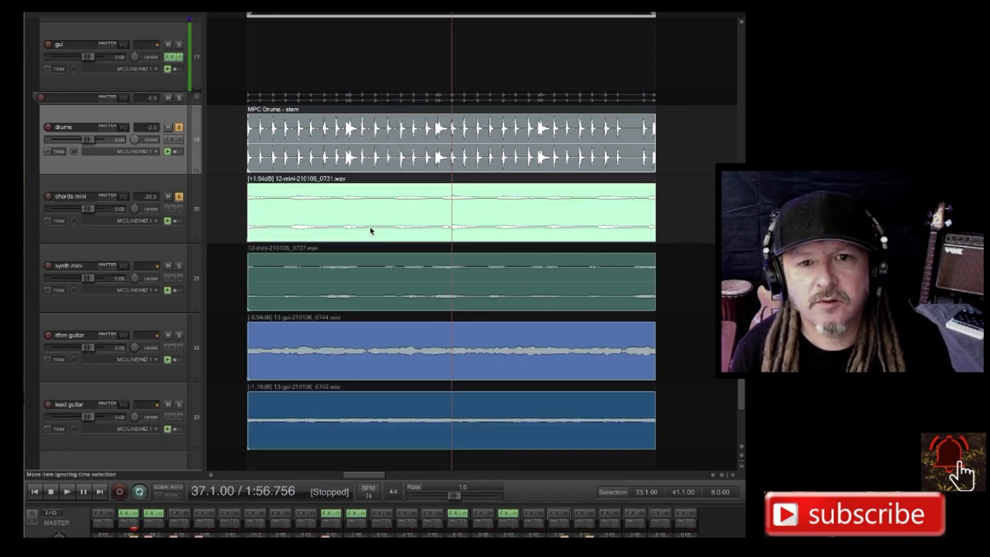
right_click(432, 131)
mouse_move(464, 157)
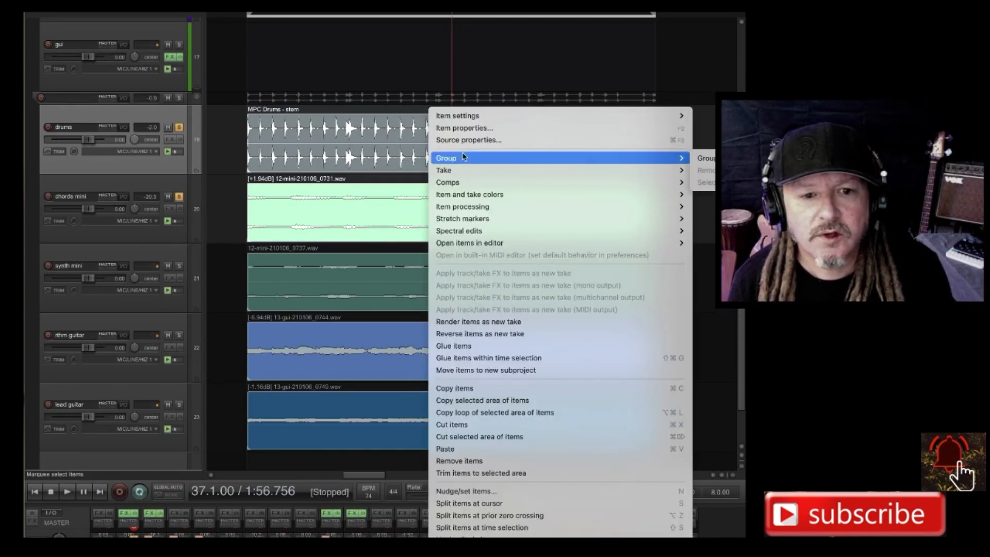
mouse_move(494, 241)
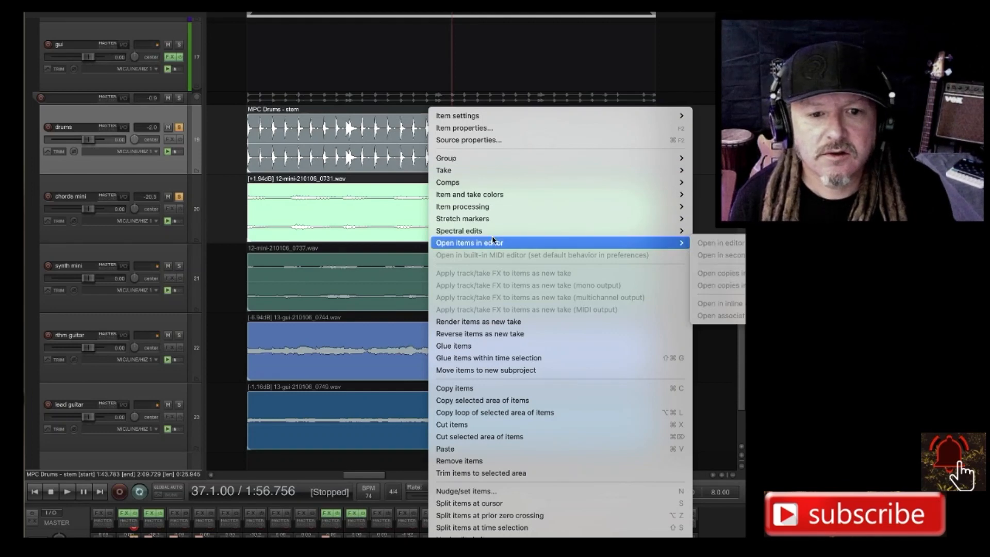
mouse_move(493, 218)
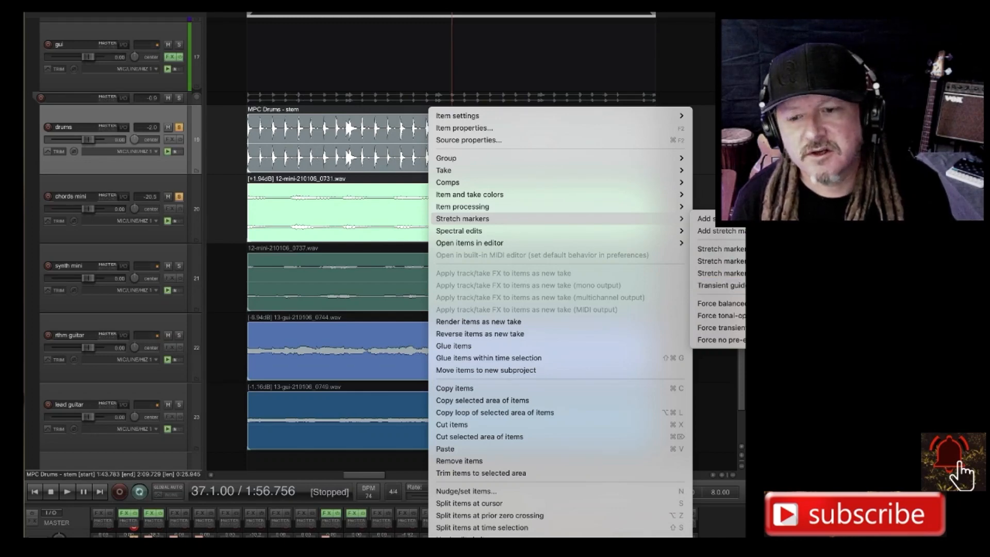
click(721, 285)
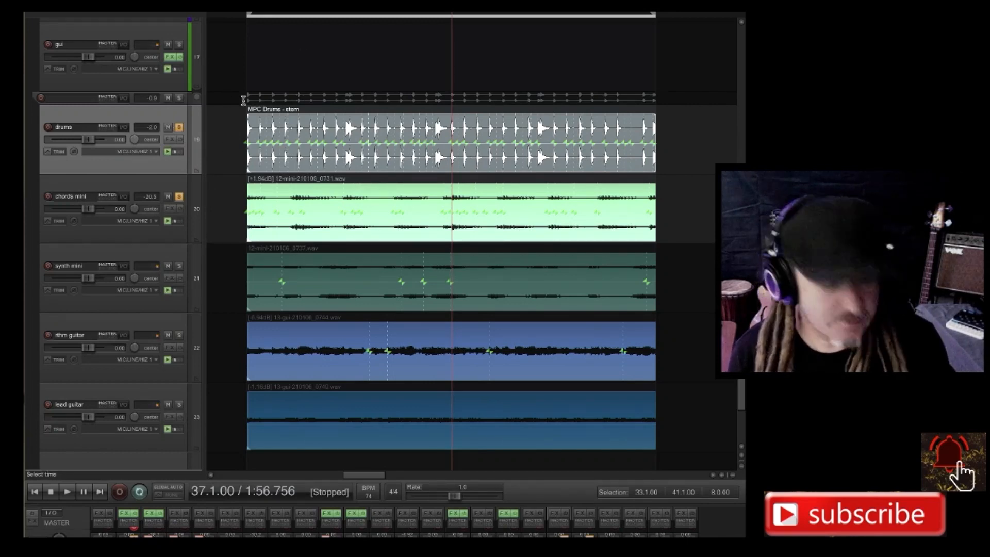
Enlarge the drums and chords mini tracks and set the grid spacing to 1/4.
scroll(119, 169, up, 5)
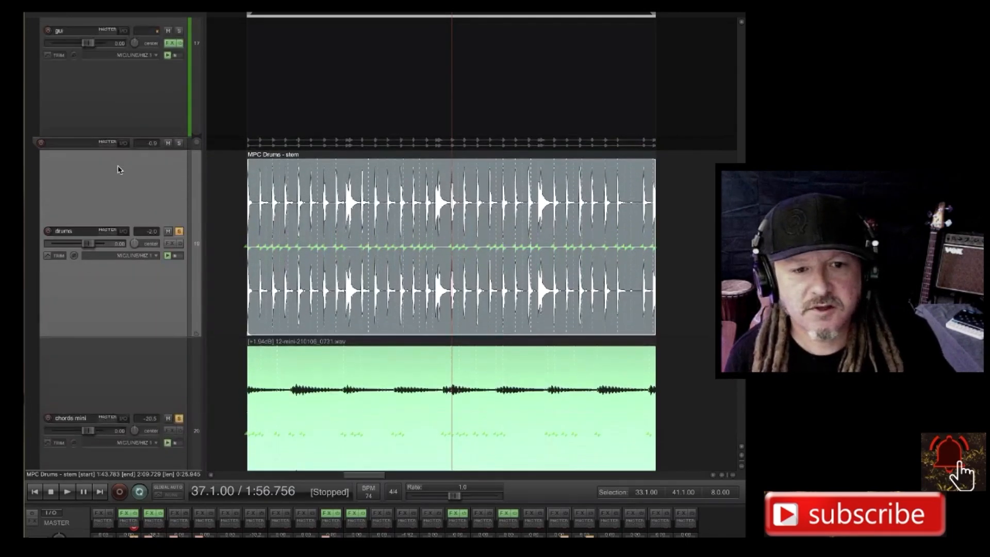
scroll(119, 170, up, 1)
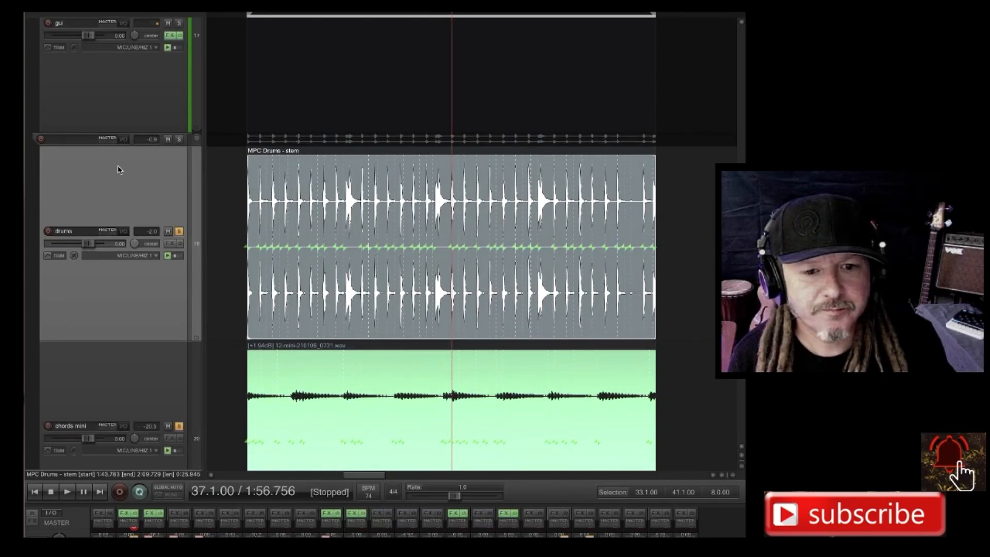
scroll(120, 170, down, 3)
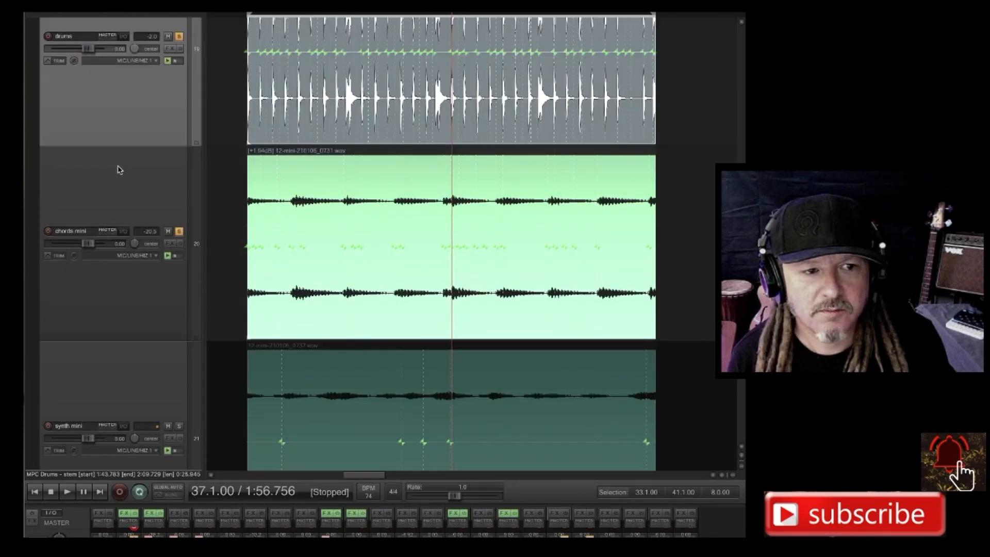
scroll(119, 169, up, 2)
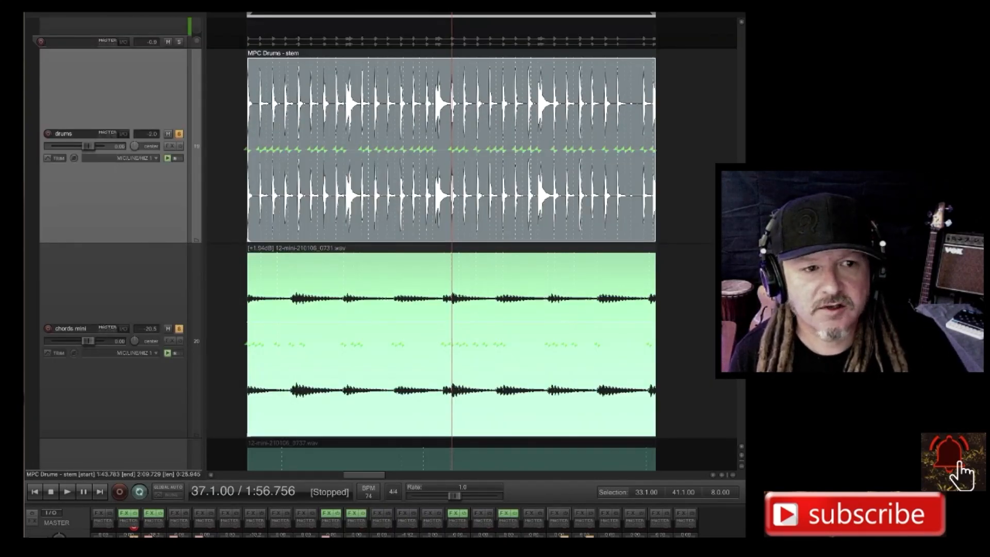
key(alt+l)
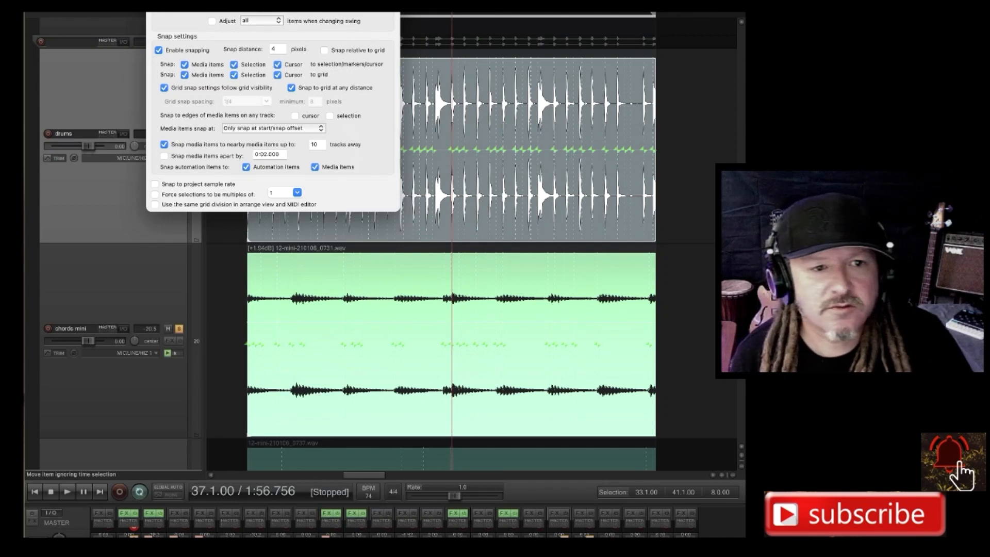
click(291, 7)
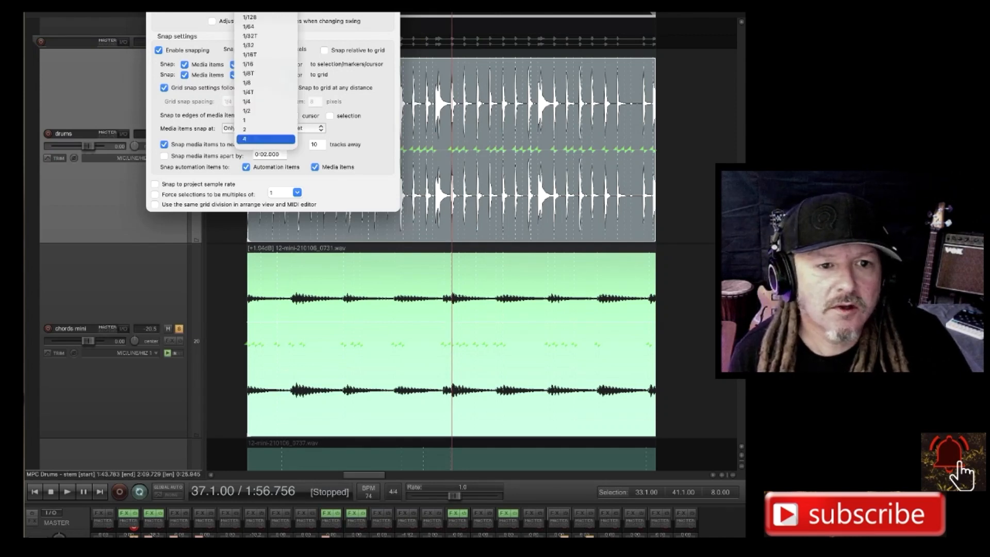
click(253, 101)
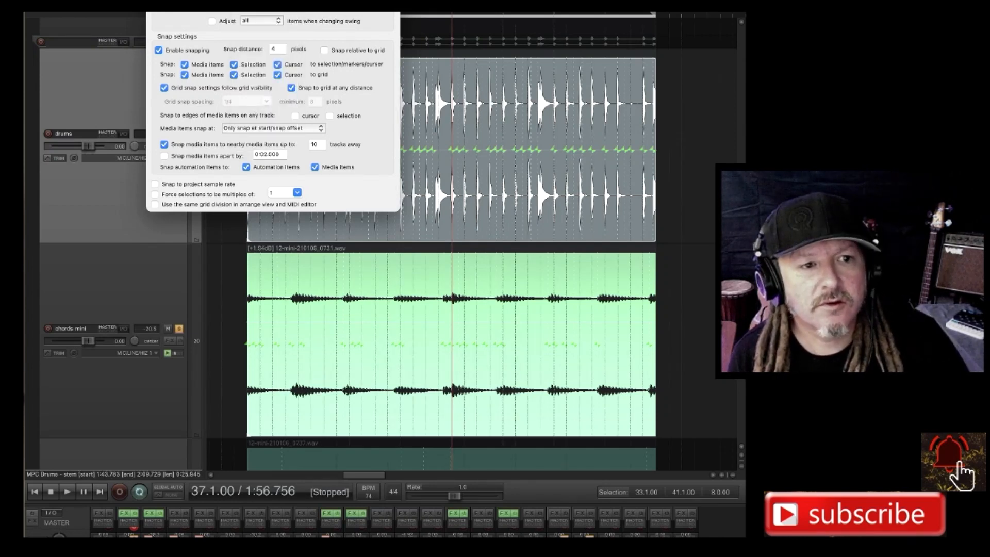
key(Escape)
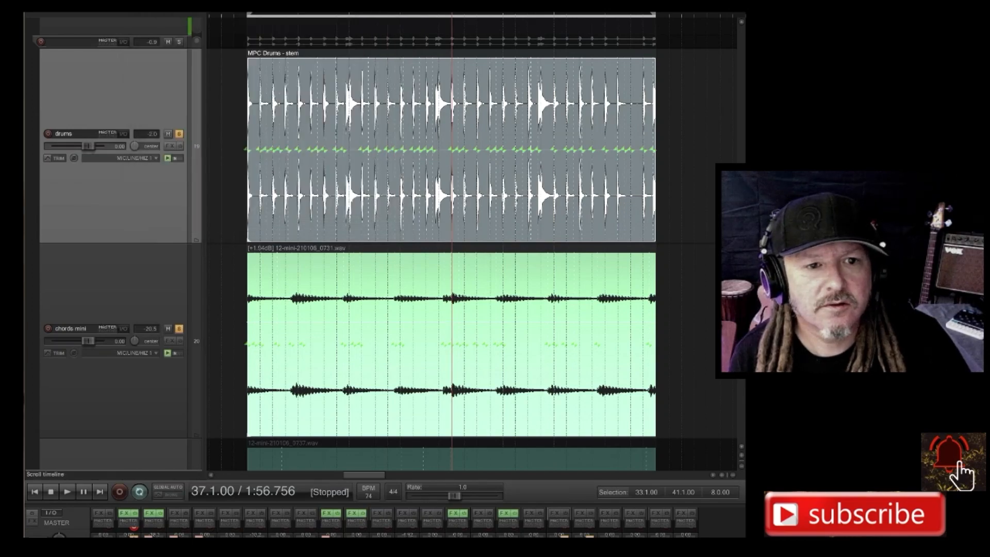
Shorten the time selection to 33.1.00–35.1.00 and play it back.
drag(655, 14, 349, 15)
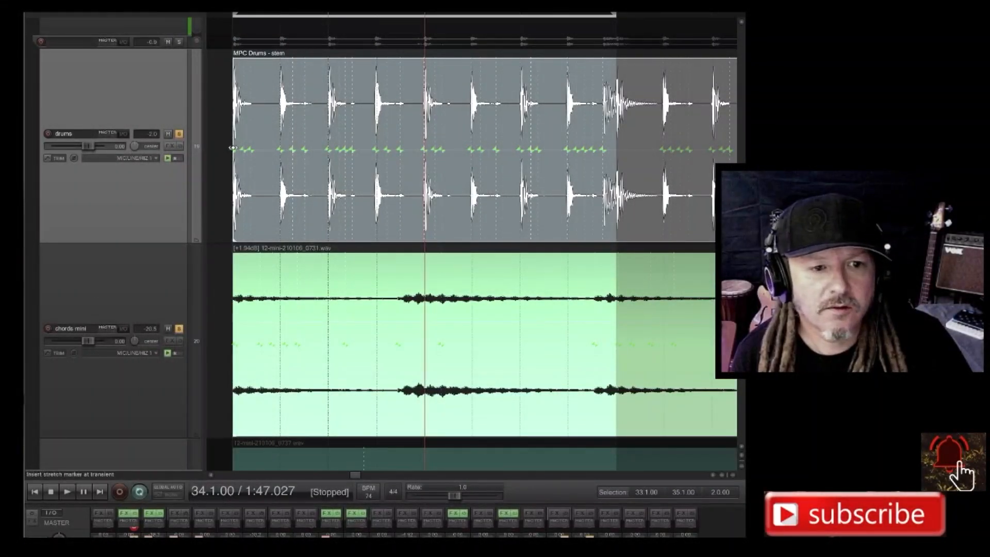
click(232, 148)
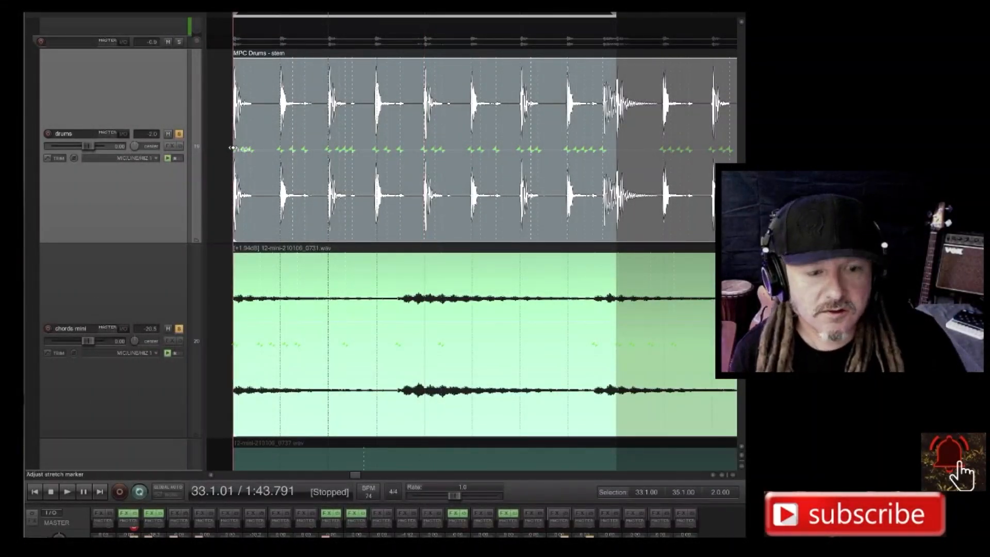
key(space)
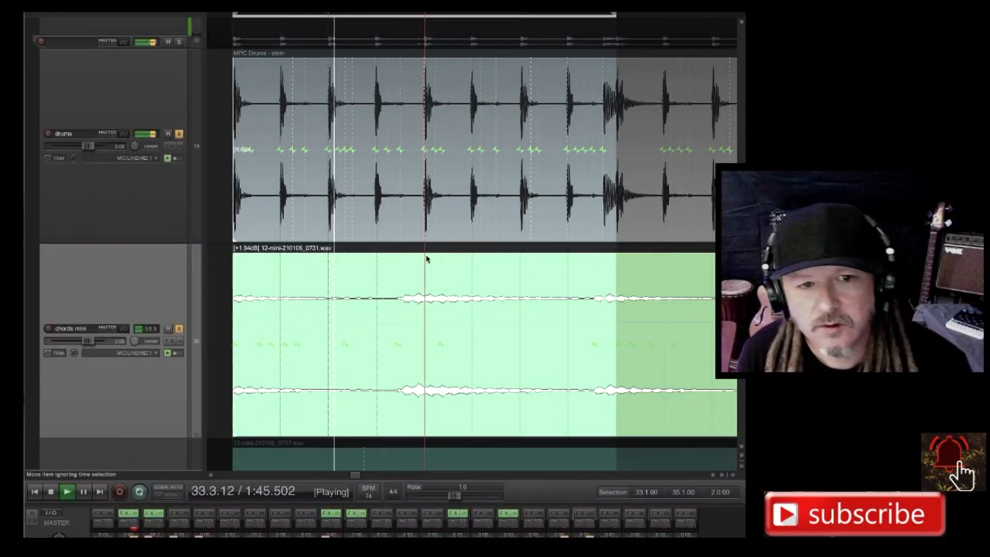
Shift one chords mini stretch marker later and a following one earlier, aligning each chord onset with the nearest drums stretch marker.
scroll(400, 264, up, 6)
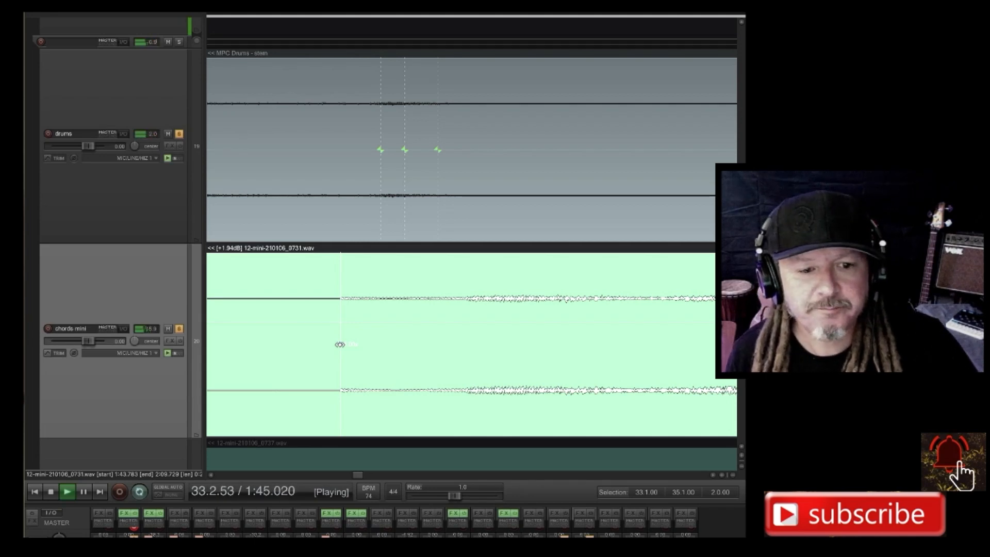
drag(340, 344, 379, 344)
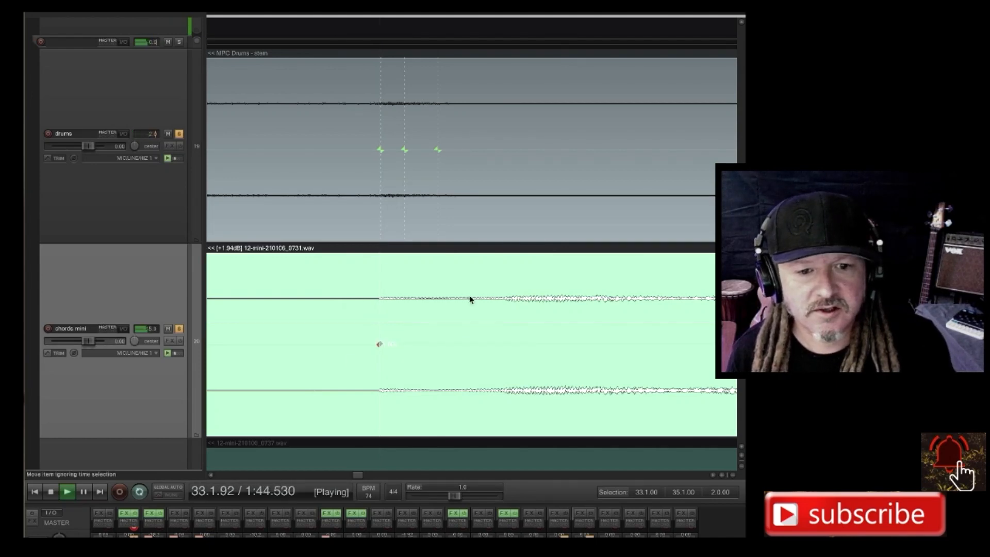
scroll(442, 338, down, 3)
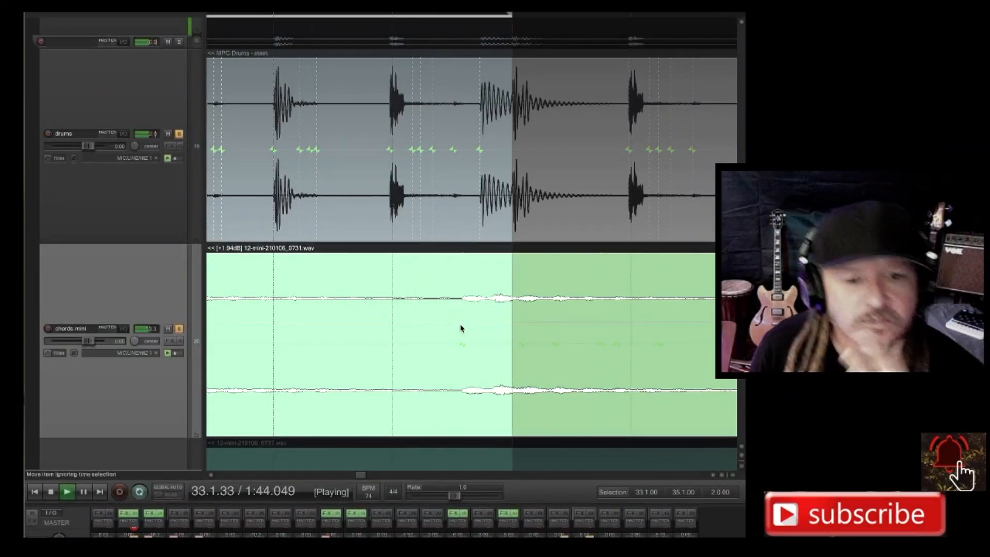
scroll(463, 328, up, 3)
scroll(461, 329, up, 2)
scroll(460, 329, up, 2)
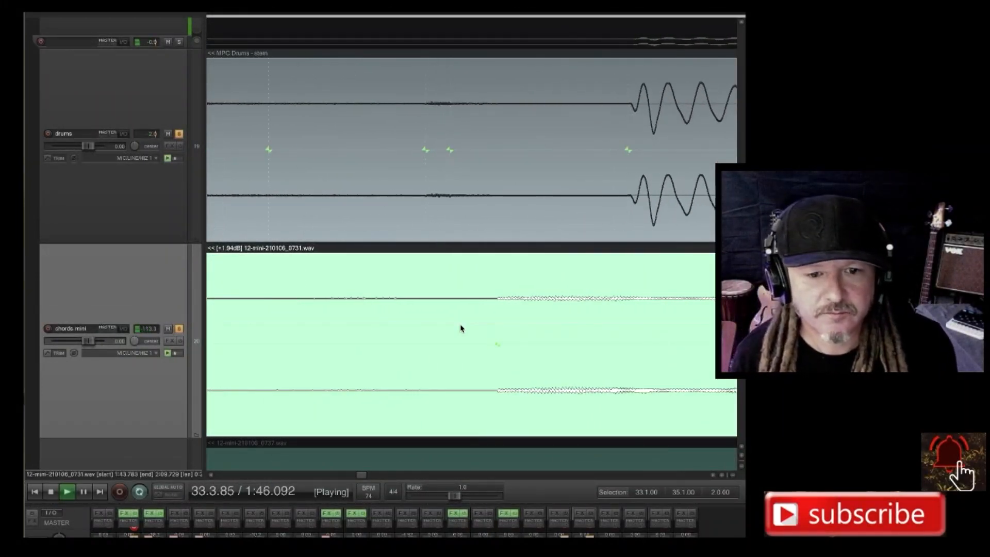
click(497, 344)
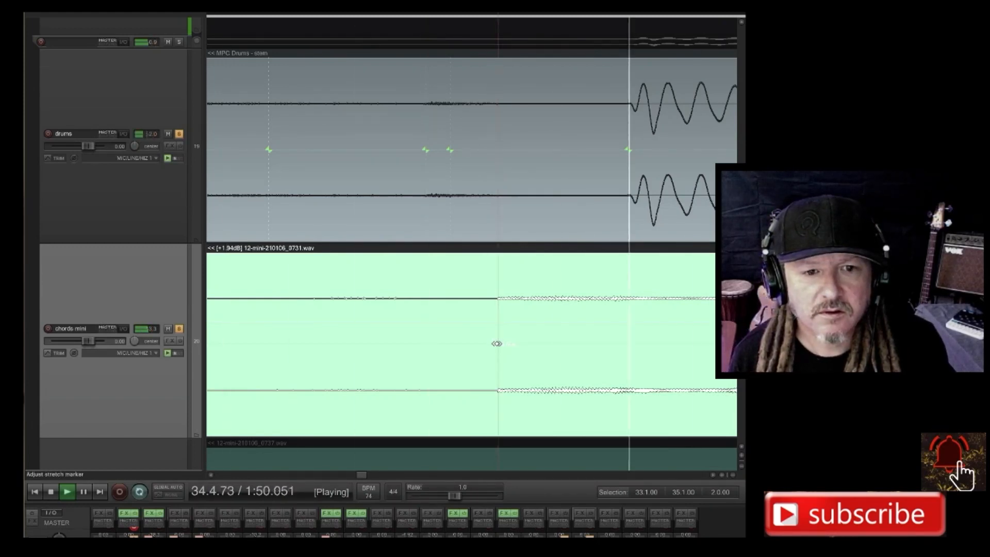
drag(497, 344, 426, 344)
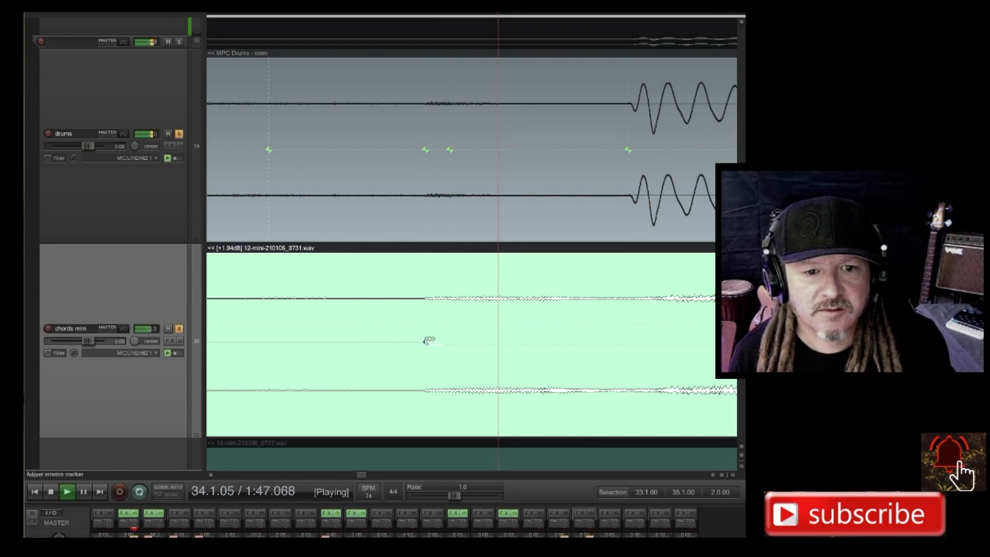
Nudge the chords mini stretch marker at the chord onset before 35.1.00 slightly ahead of its drums marker and set the time selection to 34.1.00–36.1.00.
drag(425, 341, 404, 342)
scroll(447, 321, down, 5)
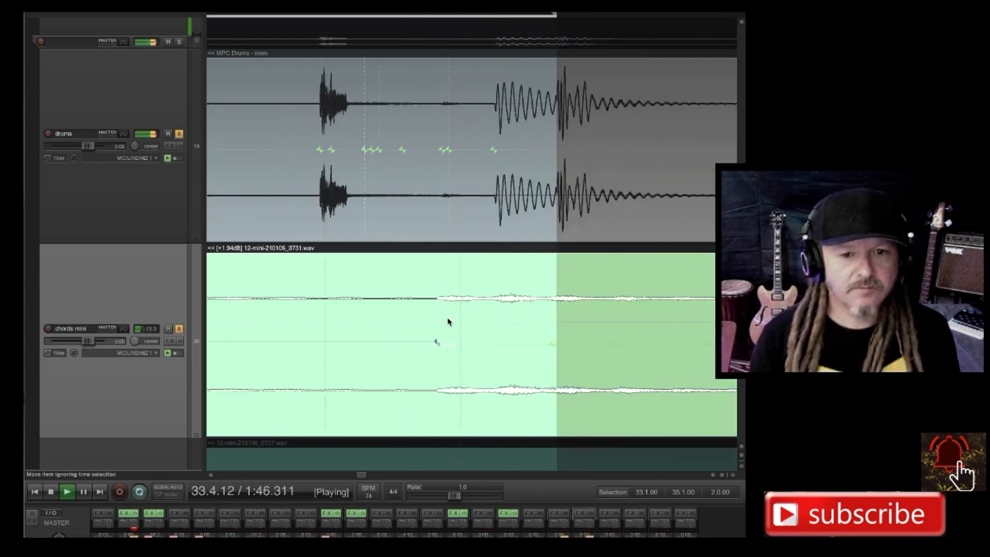
scroll(448, 320, down, 4)
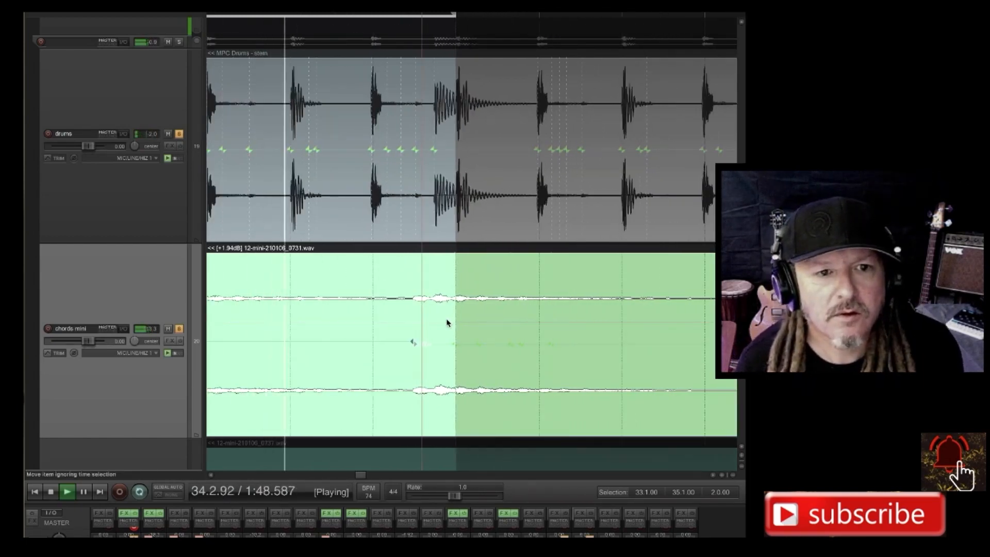
scroll(439, 292, down, 3)
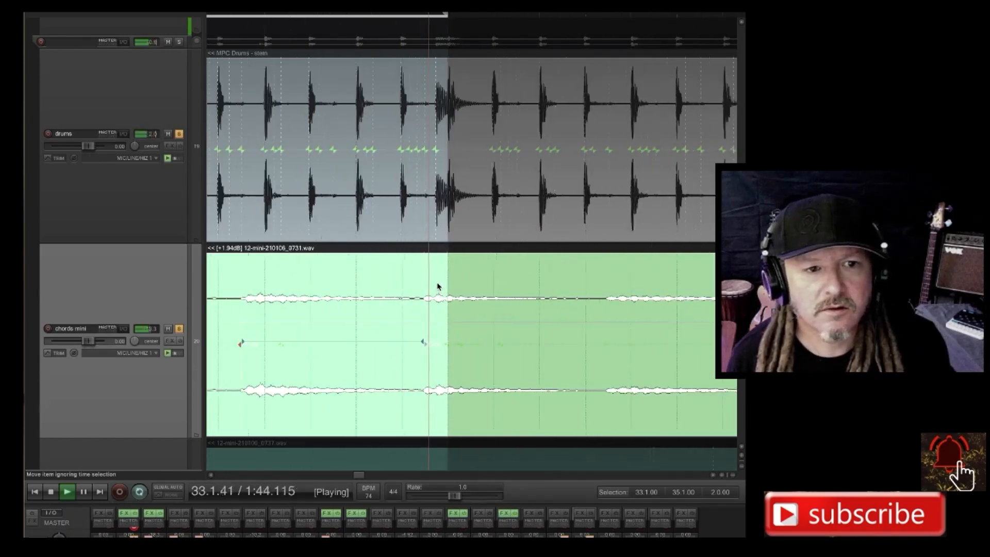
scroll(340, 69, down, 3)
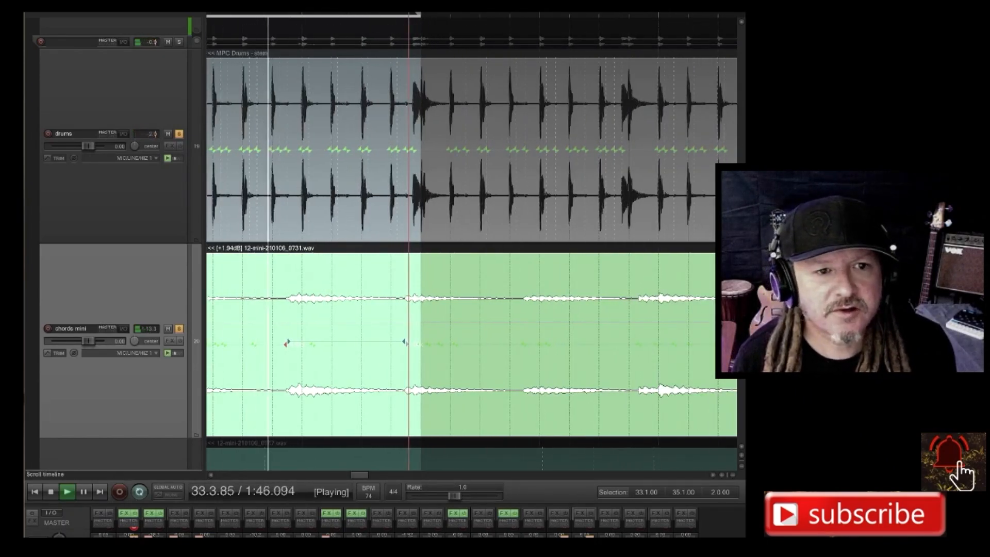
drag(303, 15, 540, 15)
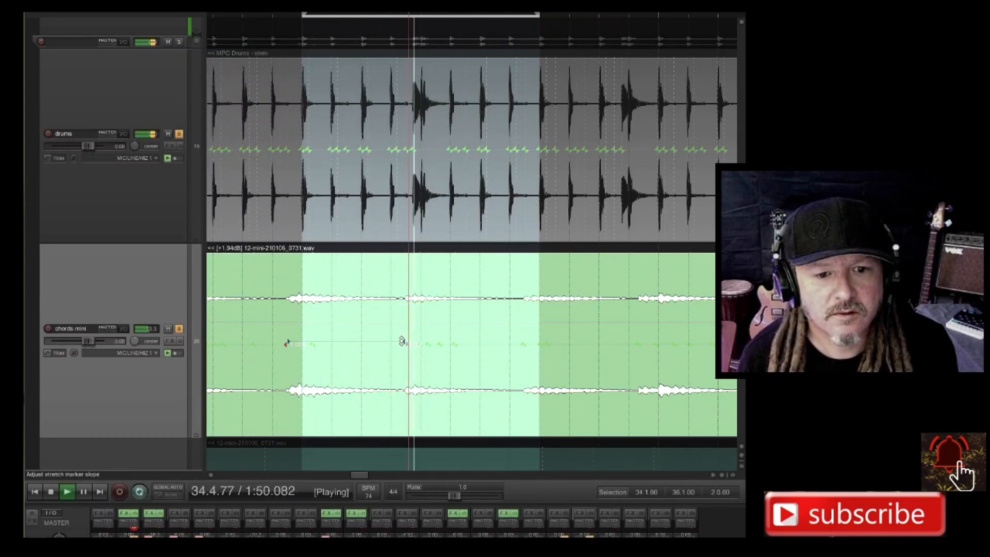
Move the chords mini stretch marker just before 35.1.00 slightly later so it lines up with the drum hit on that bar line.
scroll(425, 348, up, 5)
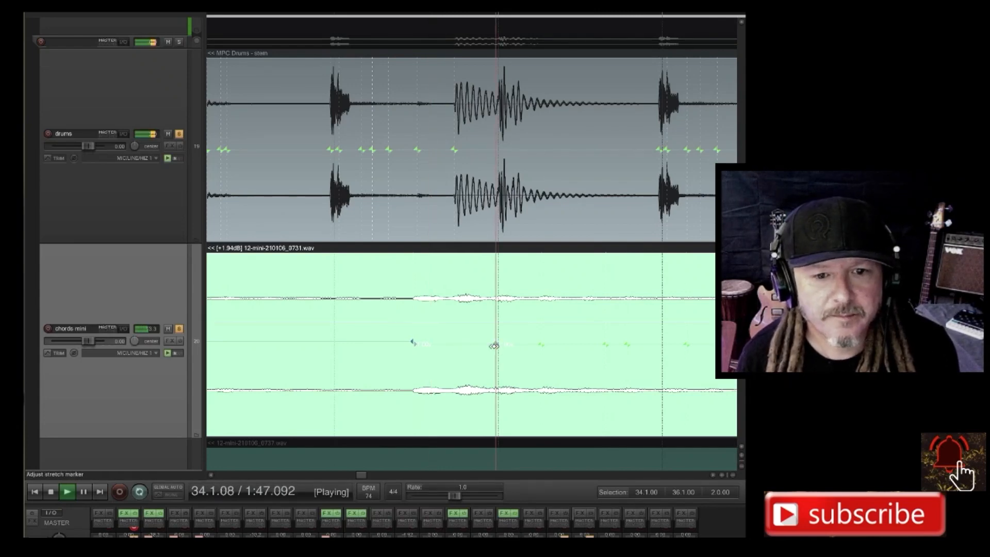
scroll(494, 345, up, 8)
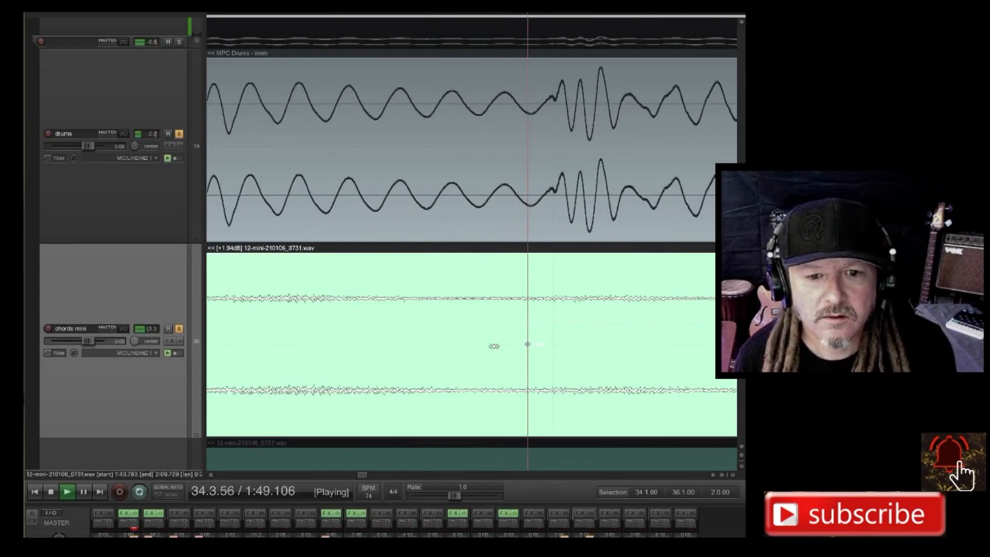
scroll(494, 346, down, 2)
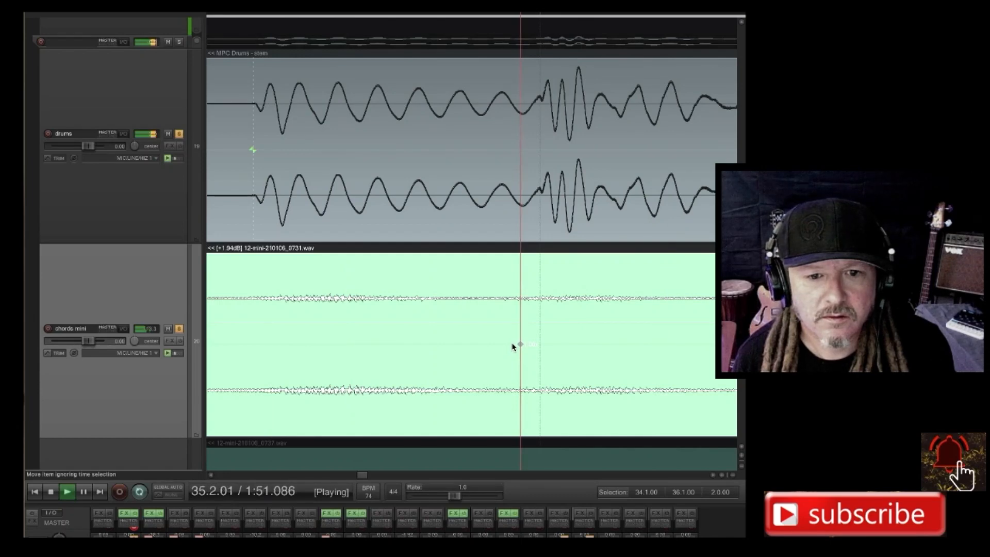
scroll(513, 347, down, 4)
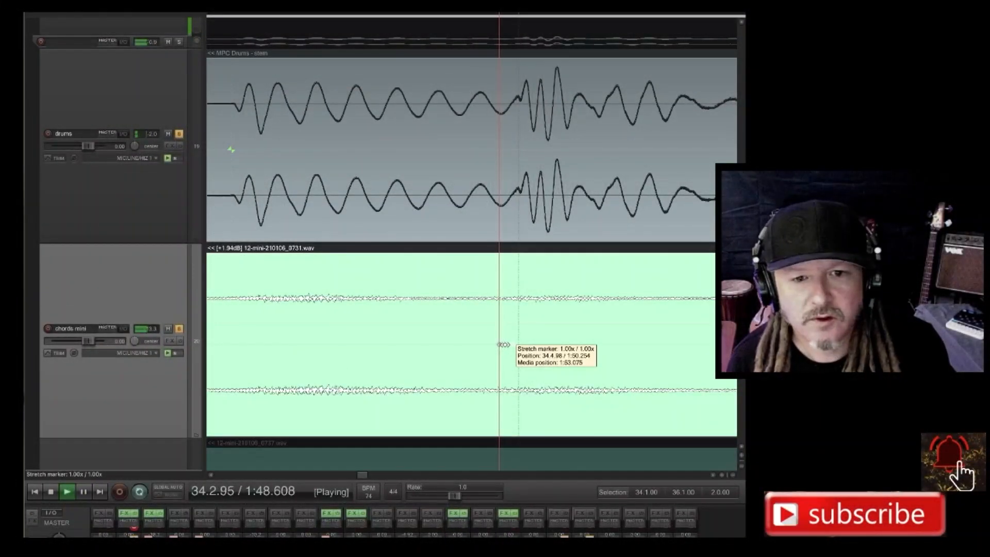
drag(503, 345, 515, 343)
scroll(515, 343, down, 6)
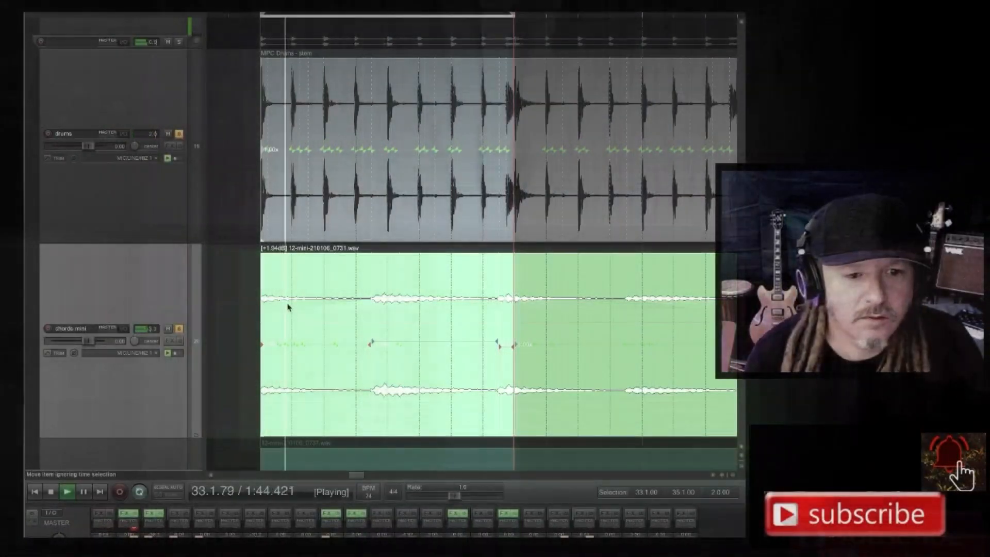
Shorten the time selection to 33.1.00–34.1.00 and shift the first chords mini stretch marker later onto the first drums marker.
drag(374, 248, 268, 245)
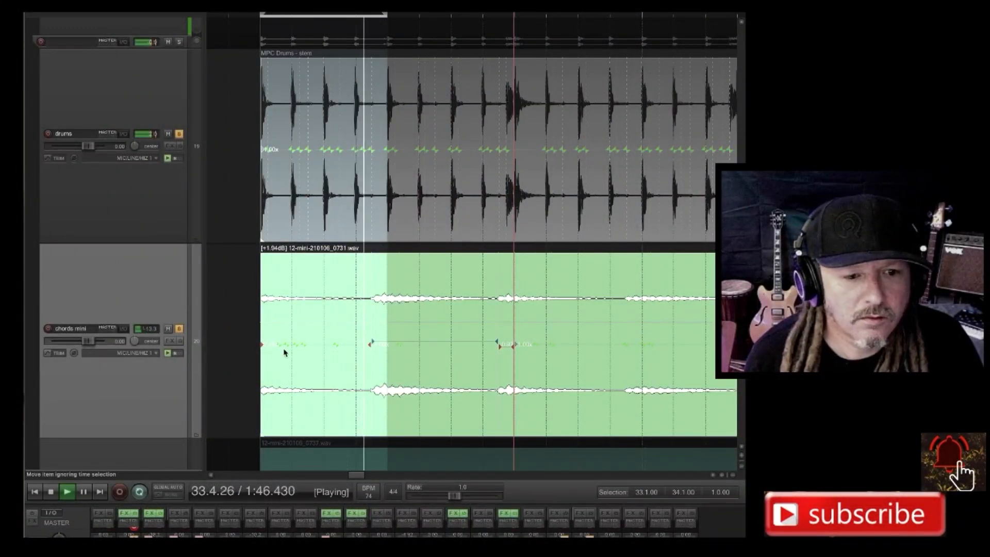
scroll(285, 349, up, 3)
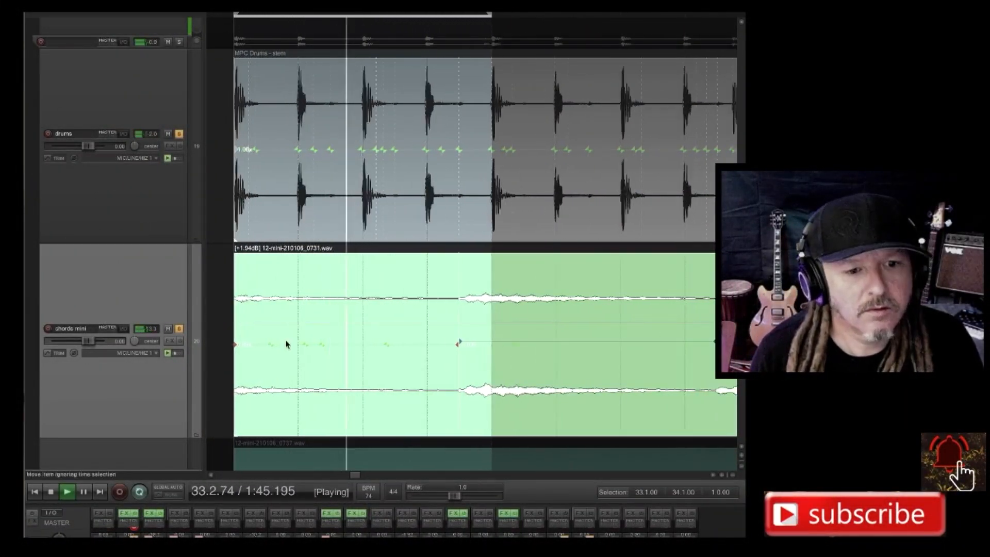
scroll(287, 345, up, 3)
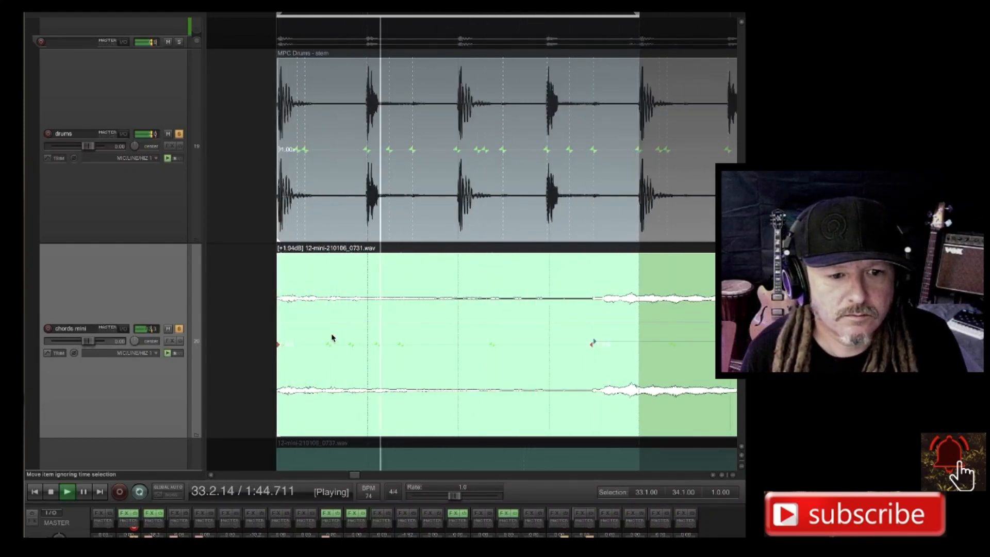
scroll(312, 338, up, 3)
scroll(311, 339, left, 1)
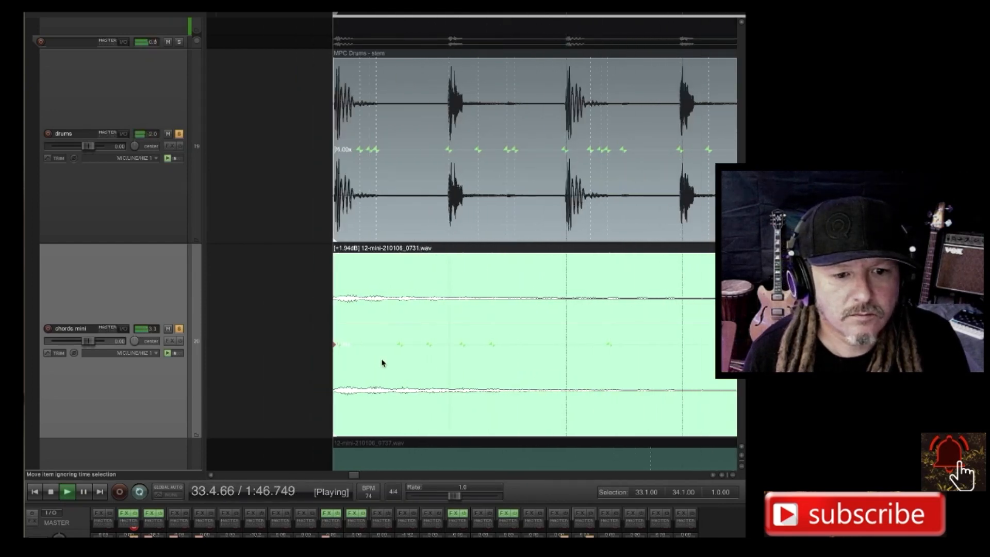
scroll(345, 356, up, 6)
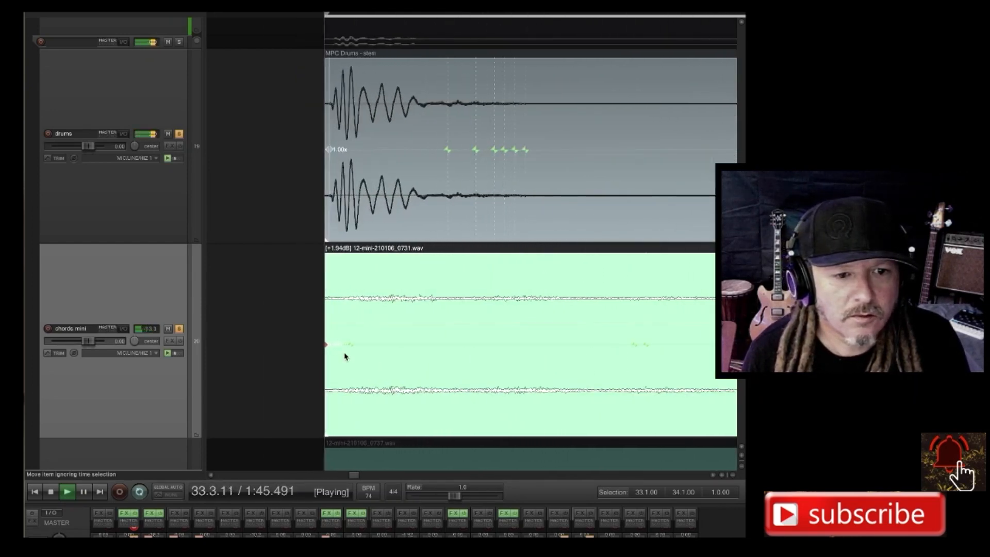
scroll(345, 355, up, 4)
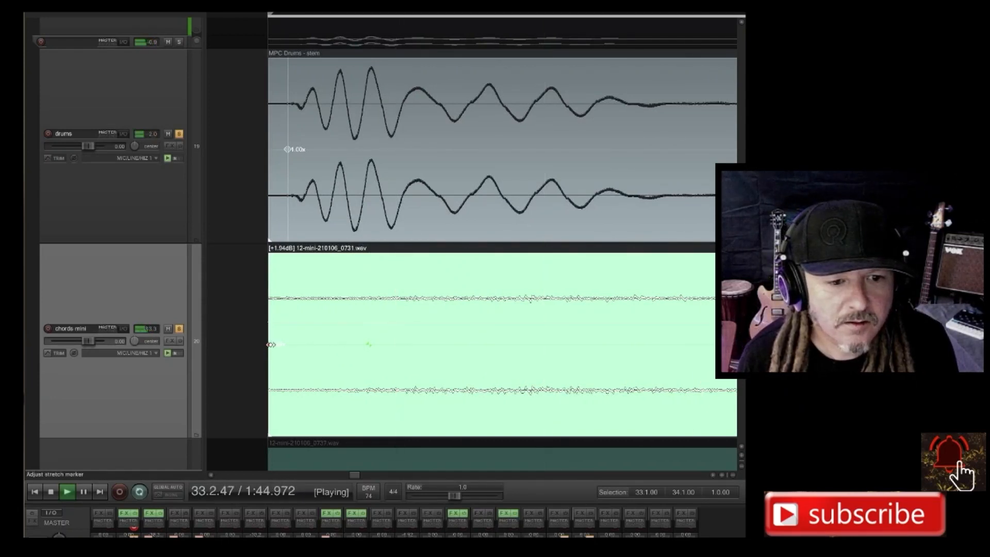
mouse_move(271, 344)
mouse_down()
mouse_move(327, 345)
mouse_move(288, 344)
mouse_up()
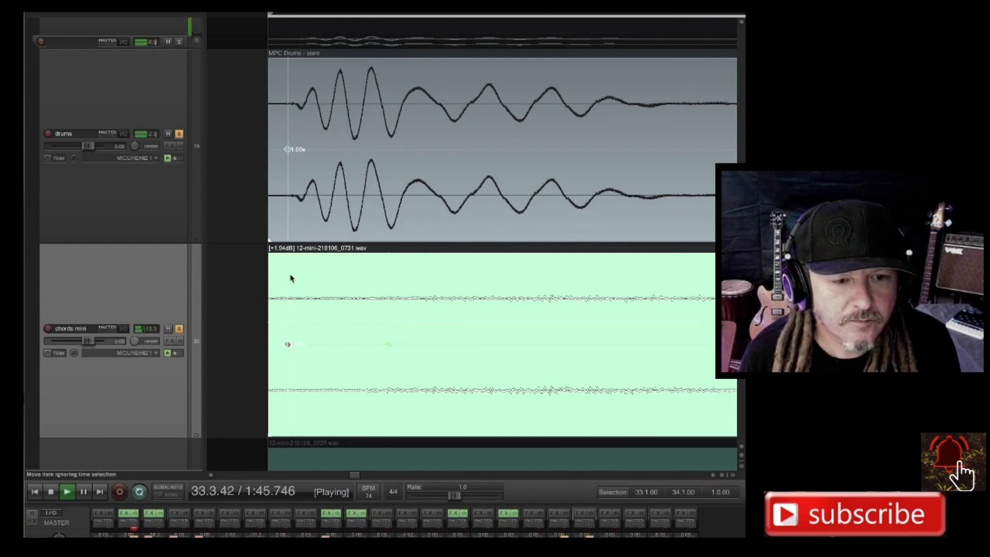
drag(270, 264, 290, 256)
Move the chords mini stretch marker just after 33.2.00 earlier, fine-tuning it to line up with the drums marker on that beat.
scroll(371, 305, down, 3)
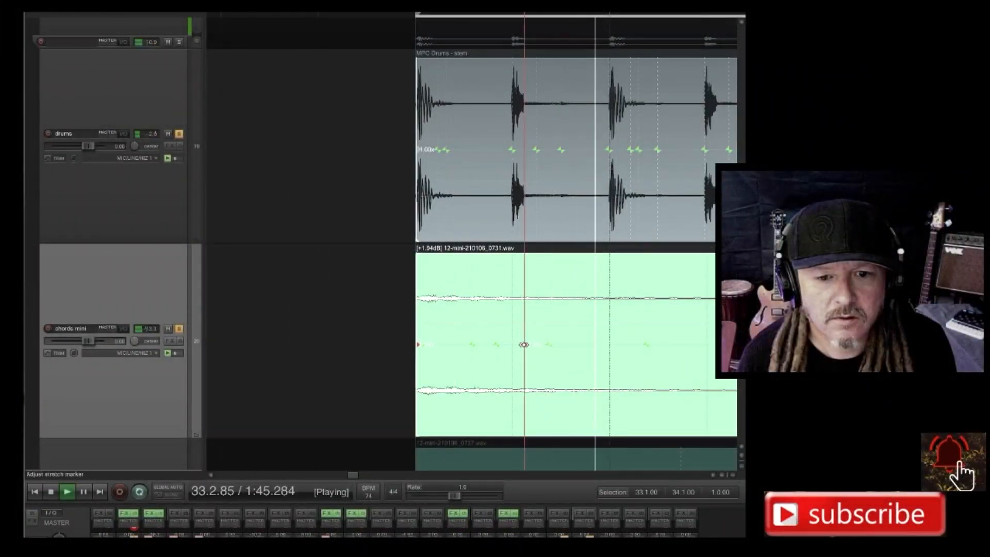
scroll(523, 344, up, 2)
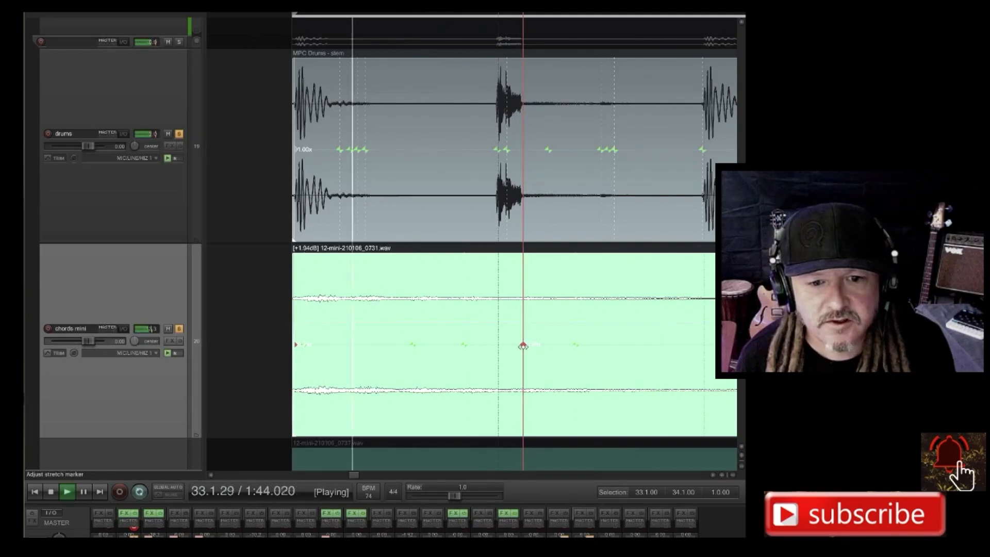
drag(523, 344, 496, 350)
scroll(496, 350, up, 6)
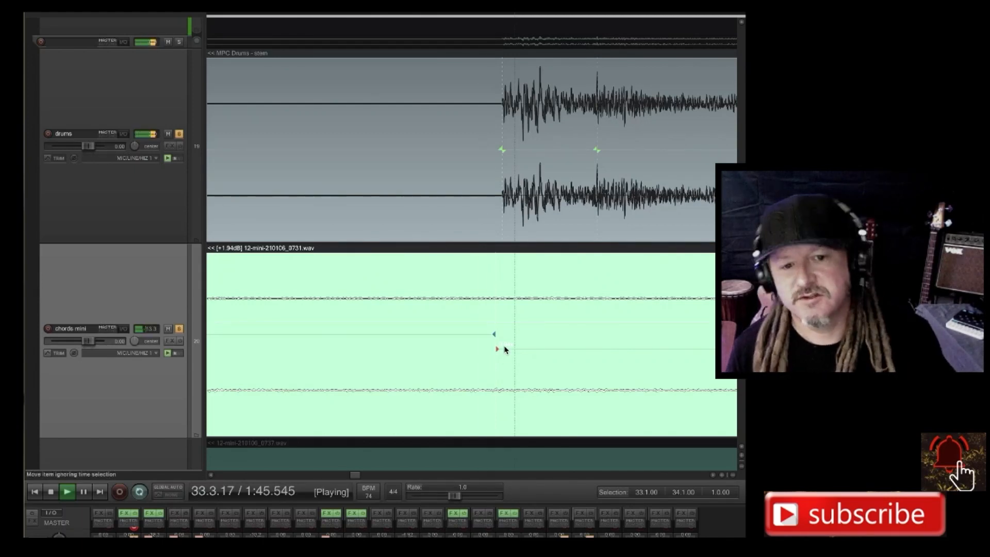
scroll(505, 349, down, 2)
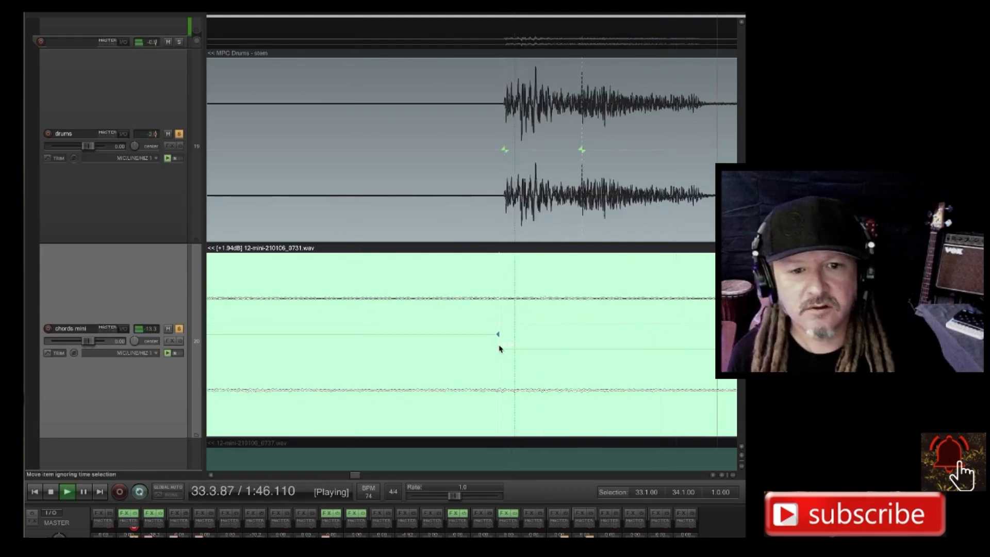
scroll(498, 347, up, 3)
mouse_move(504, 349)
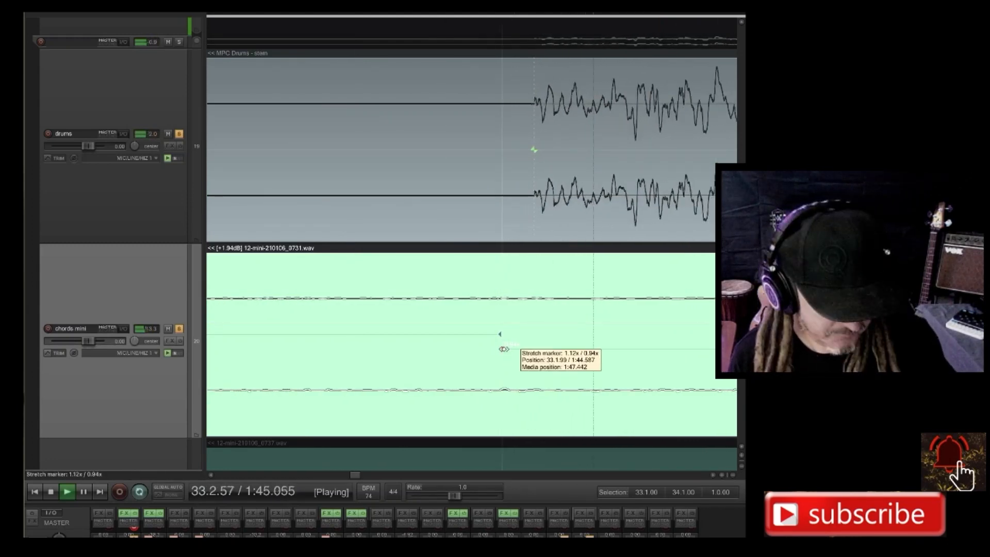
drag(508, 348, 540, 343)
scroll(540, 342, down, 5)
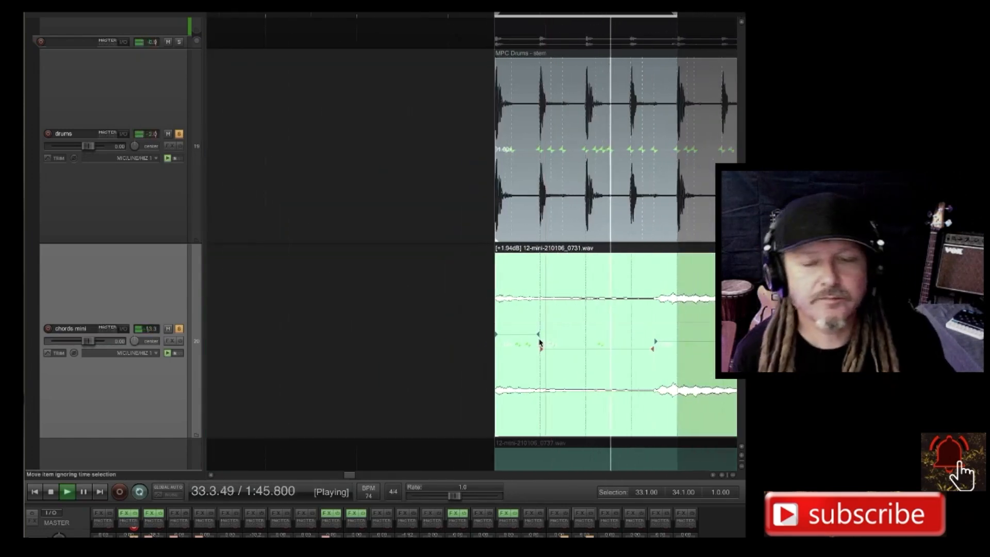
Set the time selection to the next two bars, 35.1.00–37.1.00.
scroll(534, 334, down, 4)
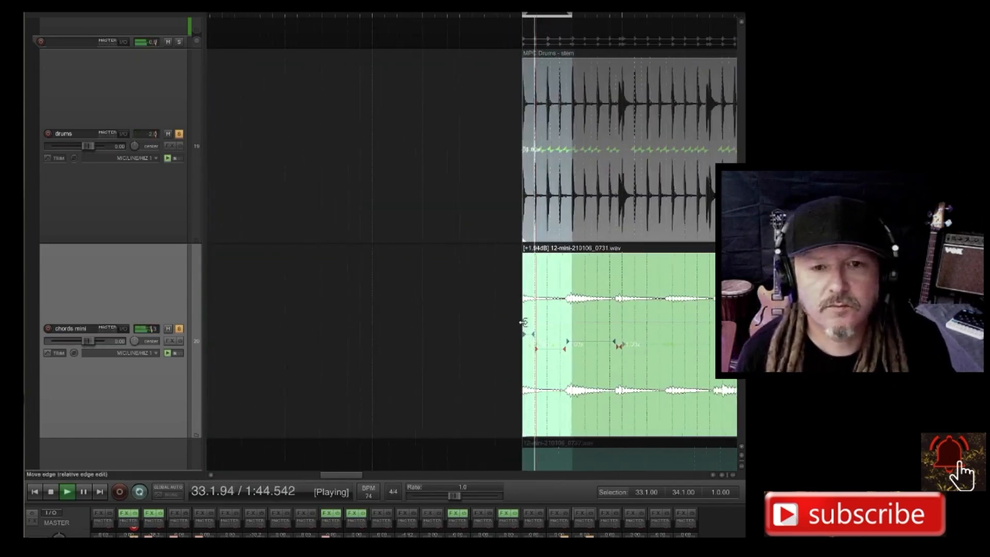
scroll(579, 347, down, 4)
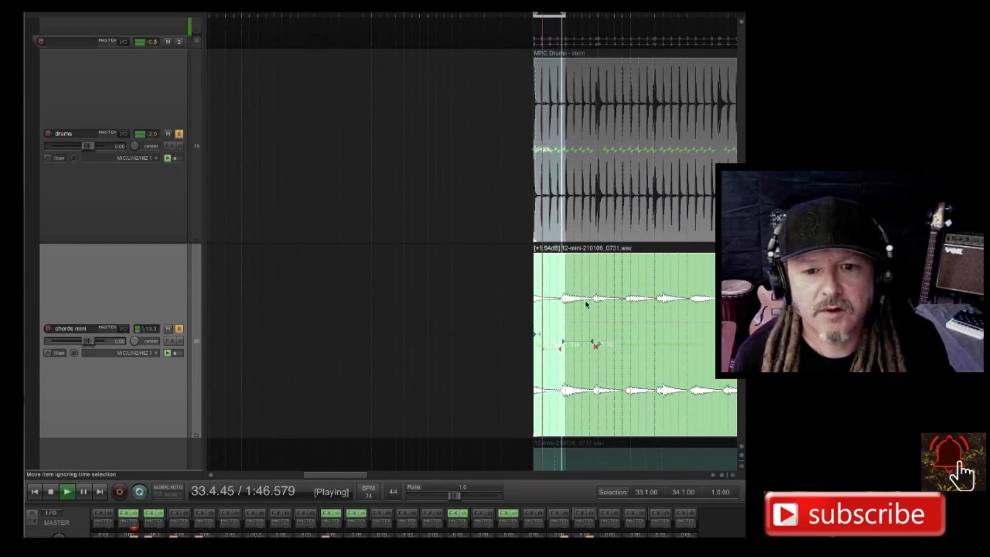
scroll(588, 293, right, 3)
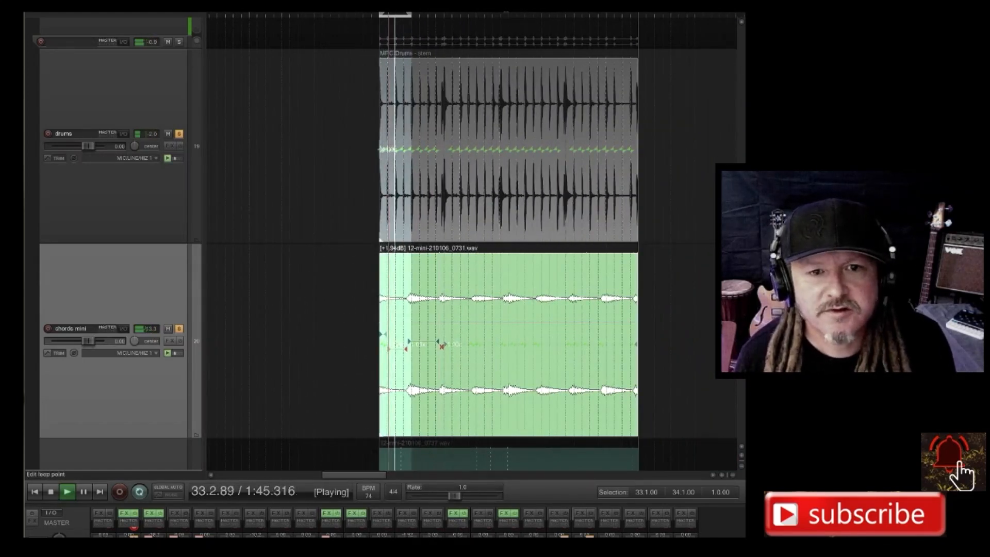
drag(444, 15, 508, 15)
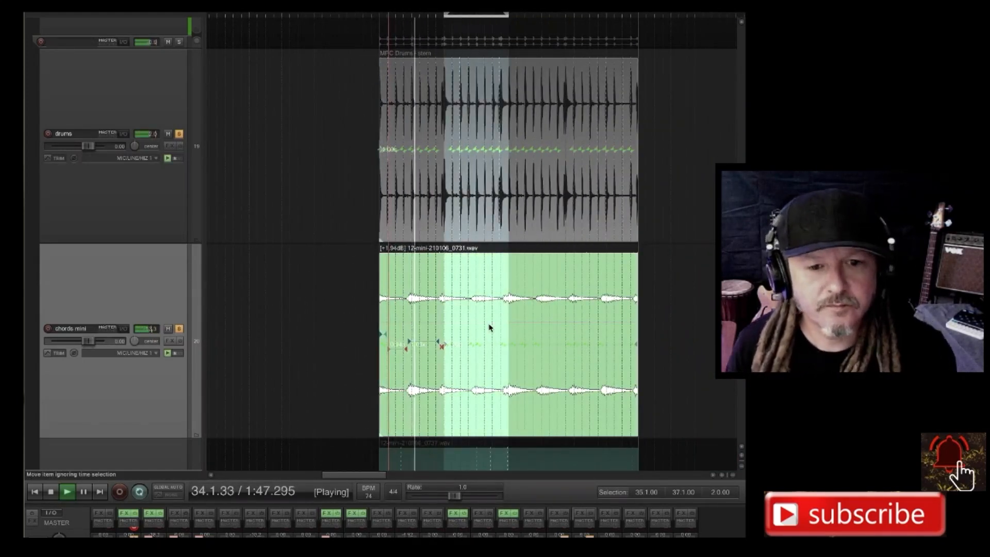
Move the chords mini stretch marker just after 36.1.00 slightly earlier onto the drums marker of the kick there.
scroll(490, 327, up, 8)
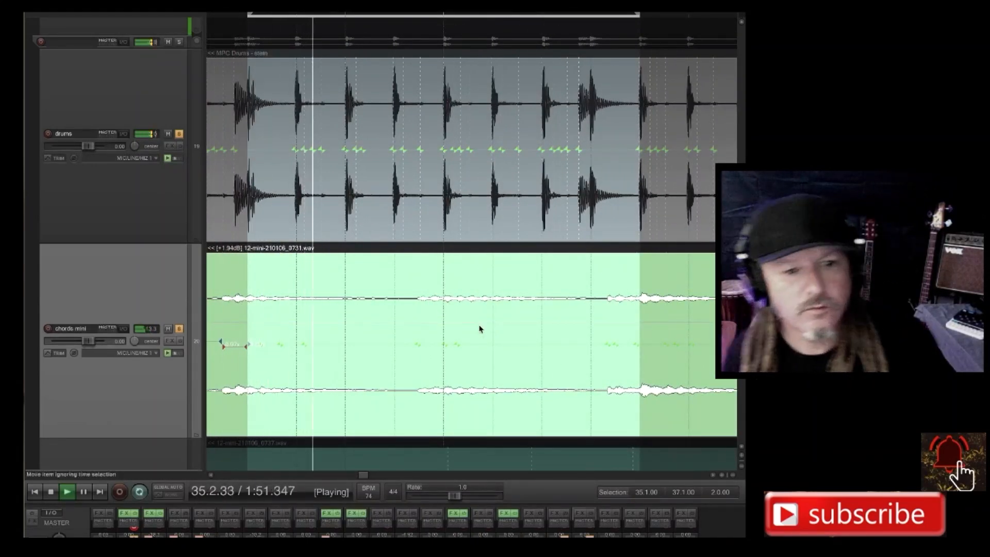
scroll(444, 328, up, 4)
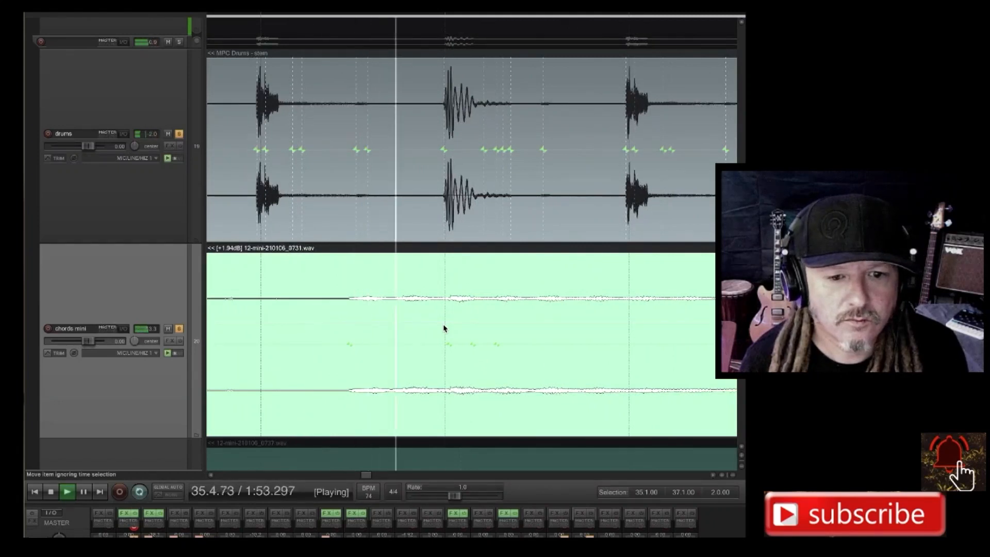
scroll(446, 341, up, 4)
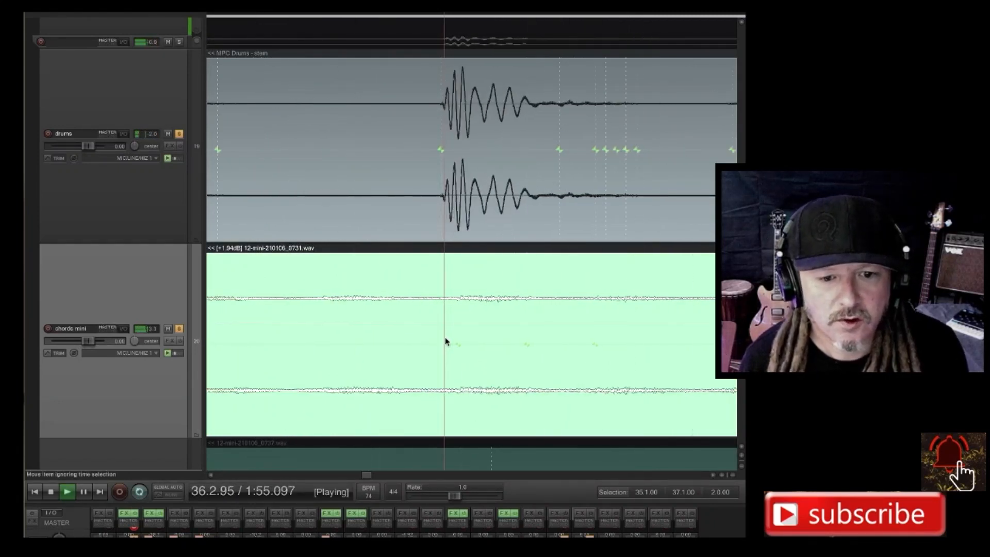
drag(462, 345, 439, 344)
scroll(548, 319, down, 6)
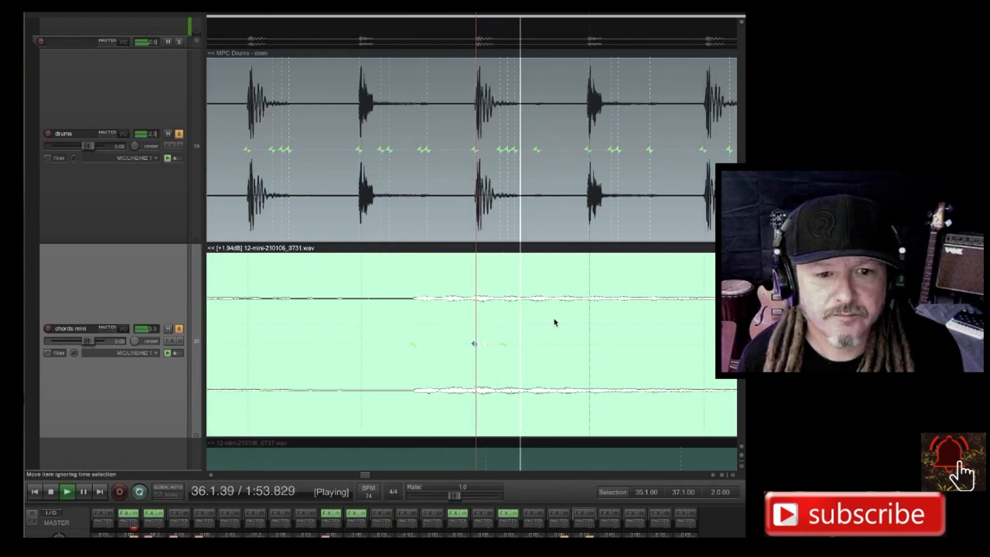
Shift the chords mini stretch marker at the chord onset before 36.1.00 later onto the nearest following drums marker.
click(413, 343)
scroll(413, 344, up, 2)
scroll(413, 344, up, 6)
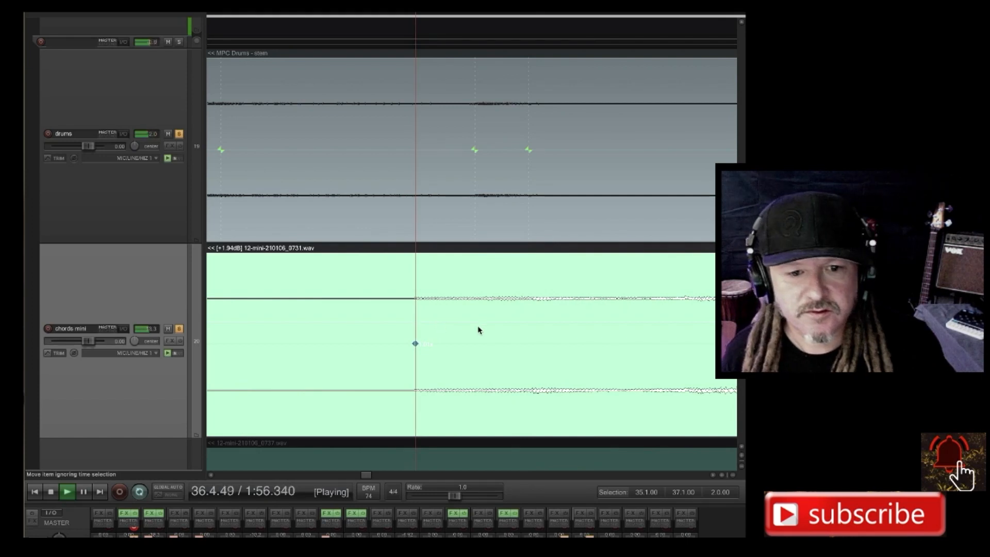
scroll(466, 241, down, 5)
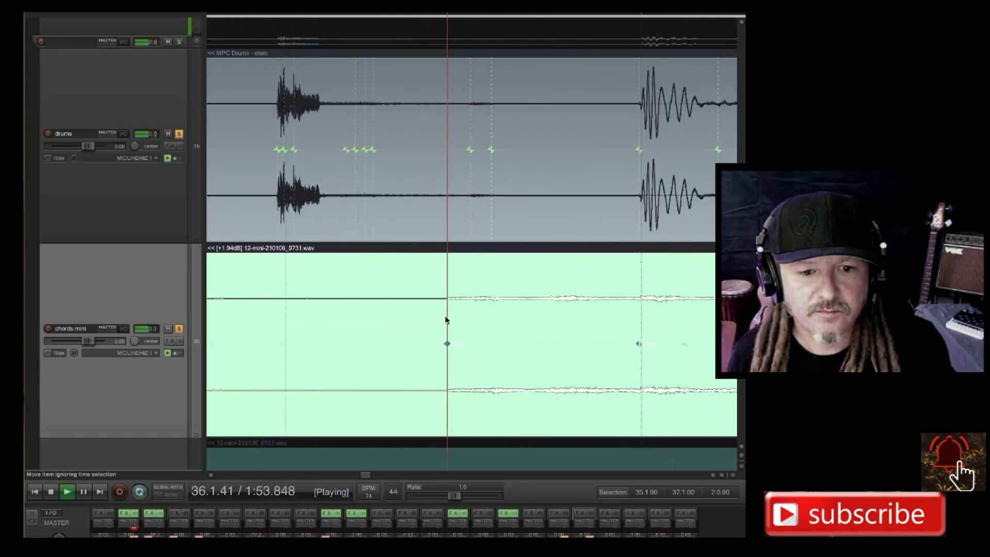
drag(448, 343, 470, 337)
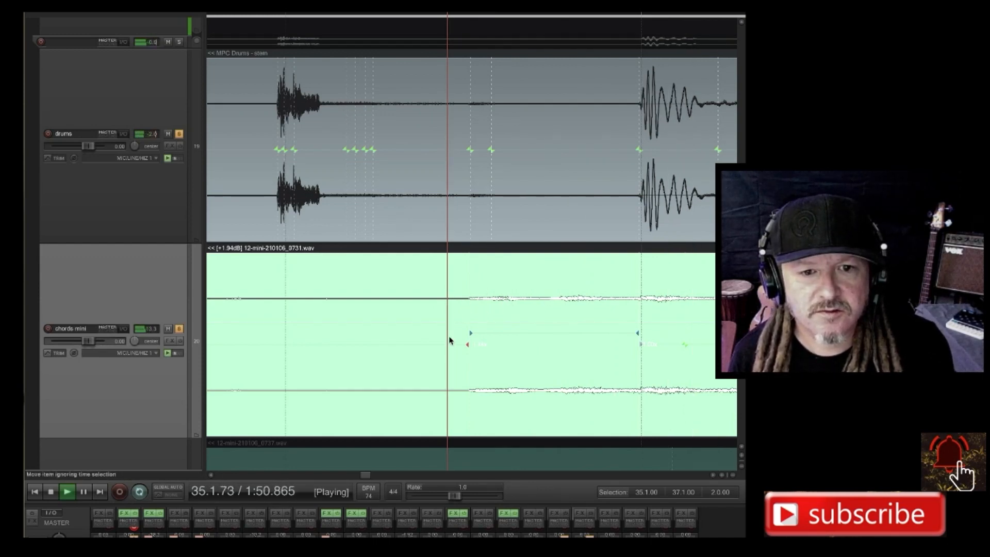
drag(466, 345, 447, 345)
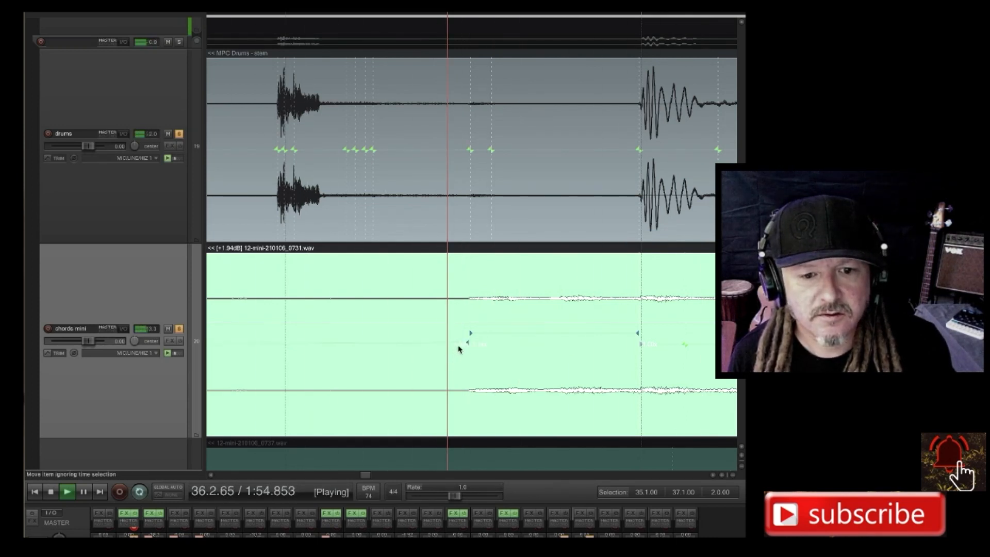
Move the chords mini stretch marker at the chord onset before 36.1.00 earlier, fine-tuning its position.
drag(467, 343, 429, 344)
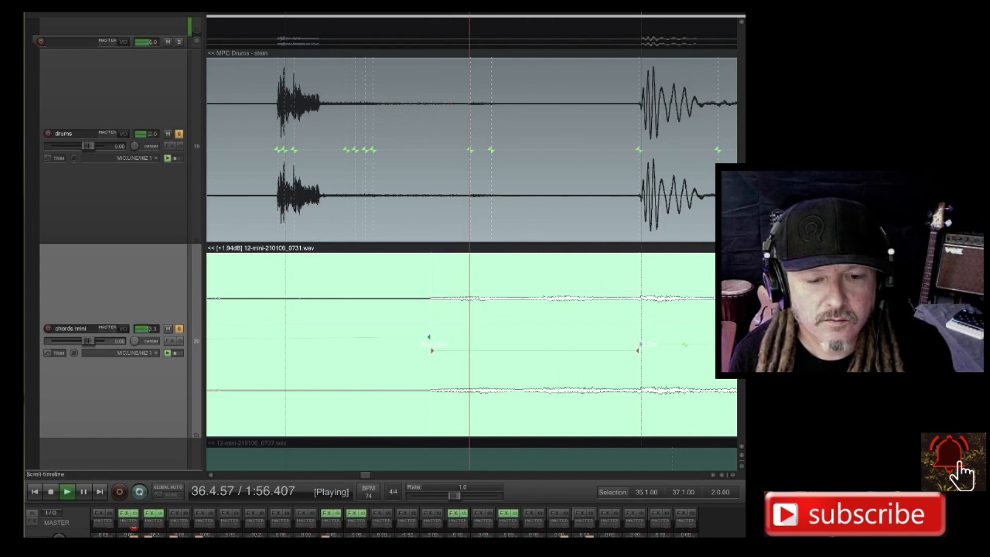
drag(432, 350, 427, 350)
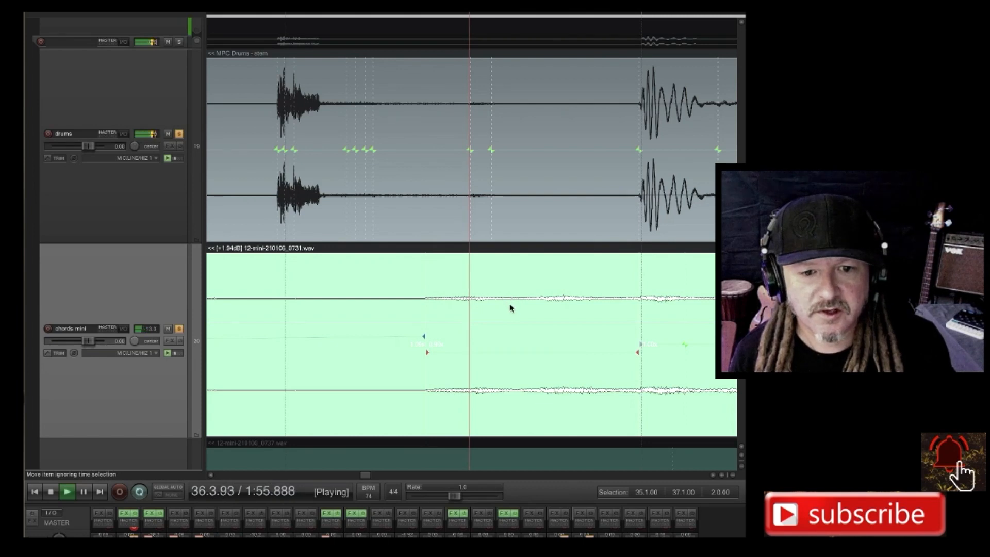
Compare the chords mini onset before 34.1.00 with the drums markers while looping 34.1.00–36.1.00.
scroll(511, 309, down, 5)
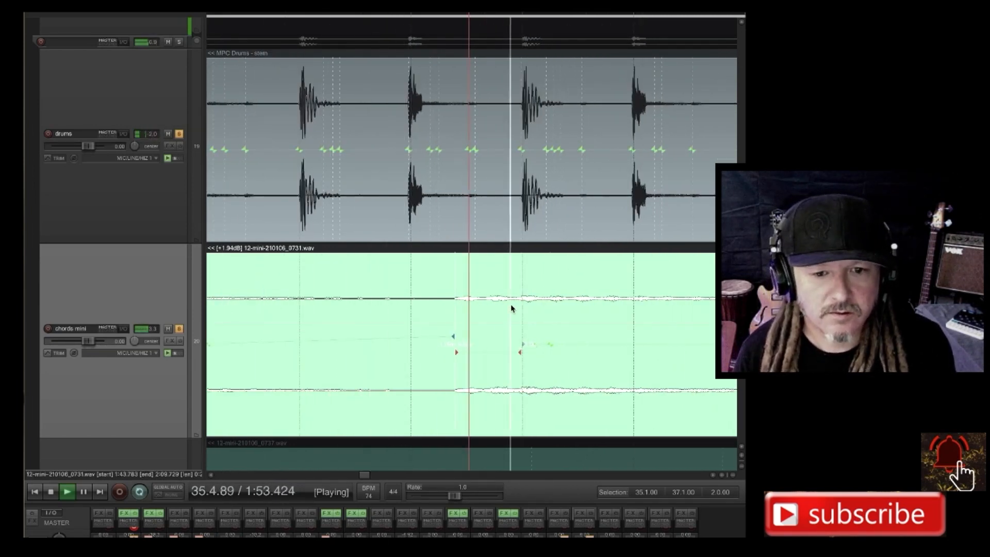
scroll(512, 309, down, 5)
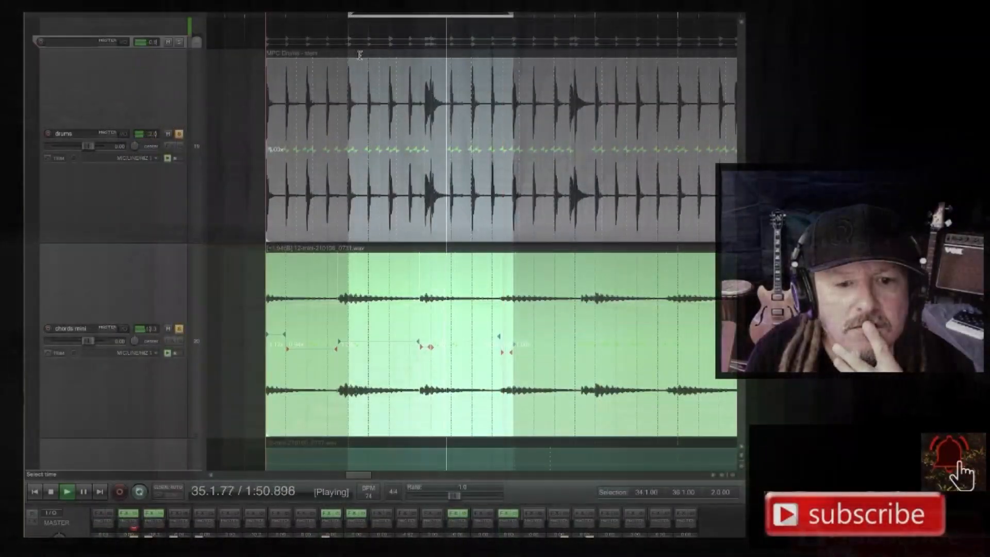
click(347, 316)
scroll(347, 316, up, 10)
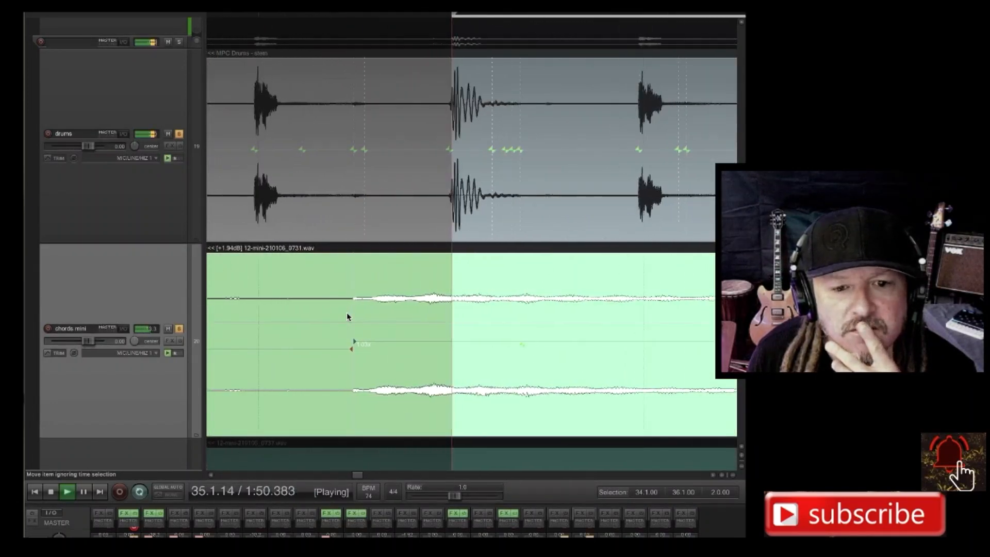
scroll(347, 316, up, 2)
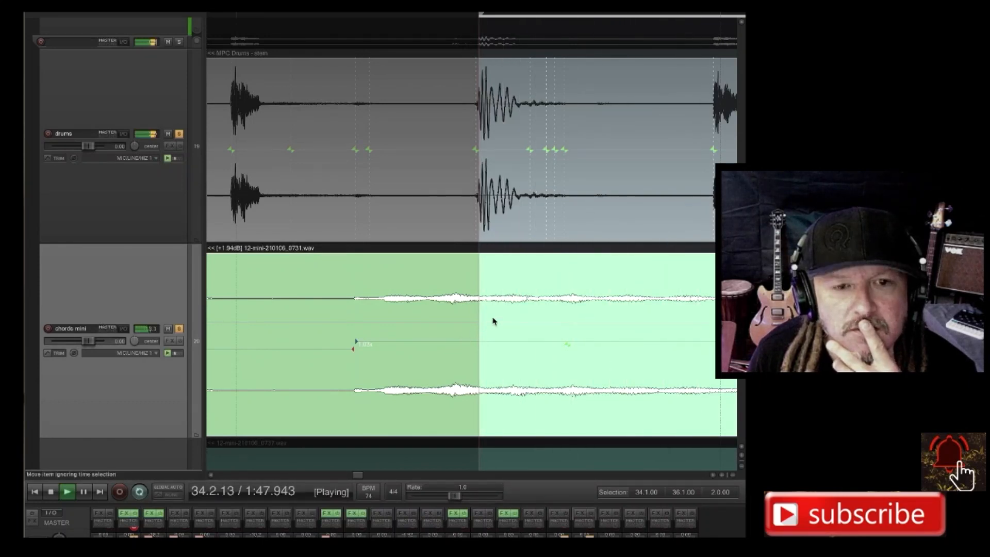
scroll(490, 320, down, 2)
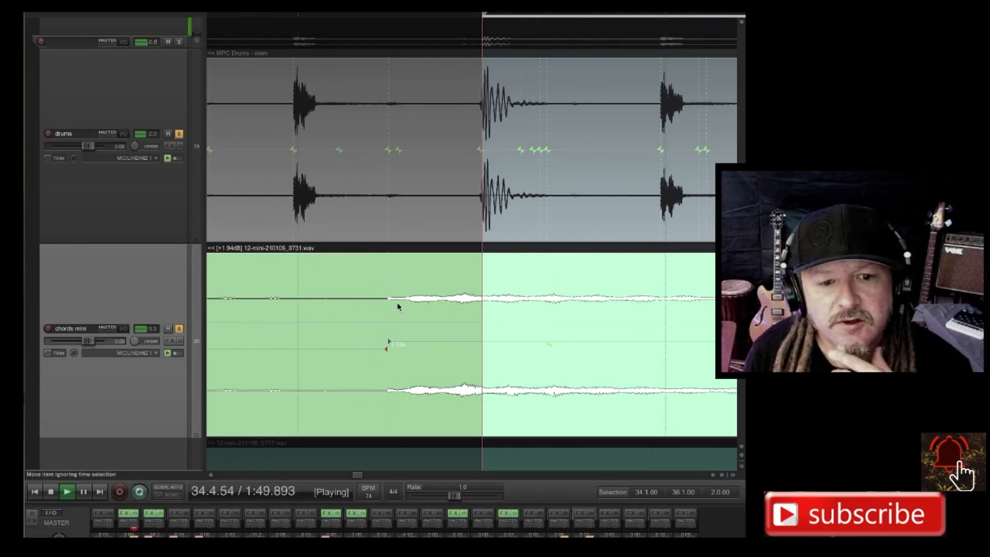
scroll(439, 299, down, 6)
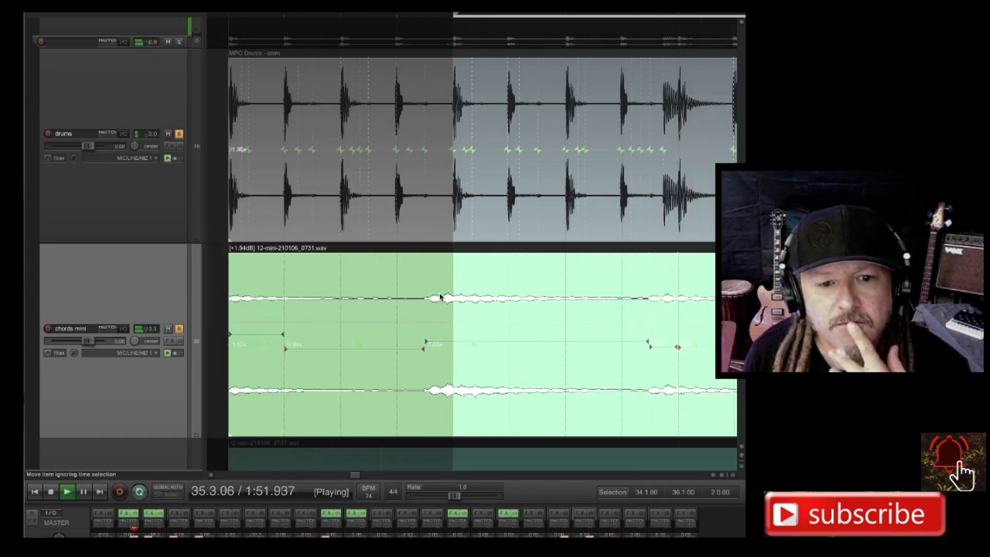
scroll(438, 298, up, 2)
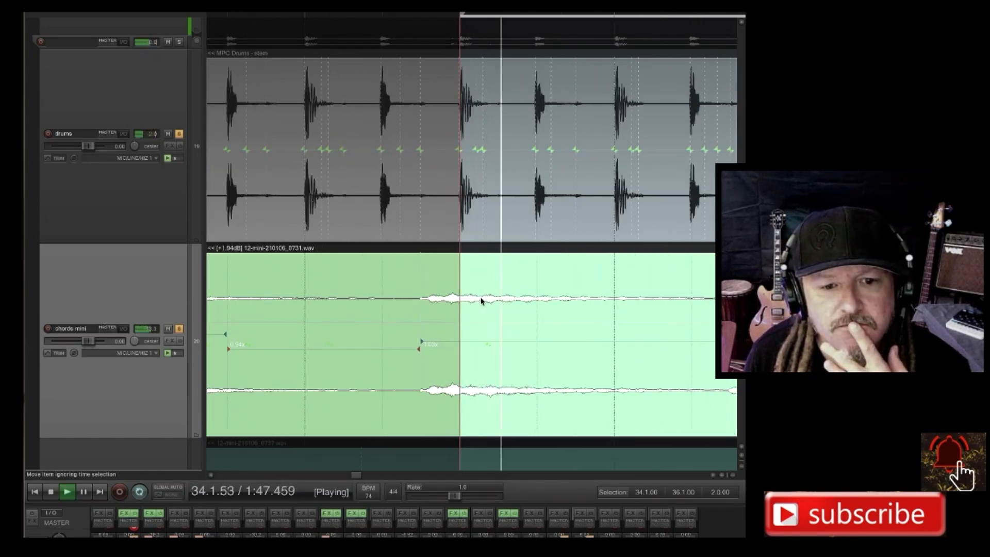
scroll(481, 301, up, 4)
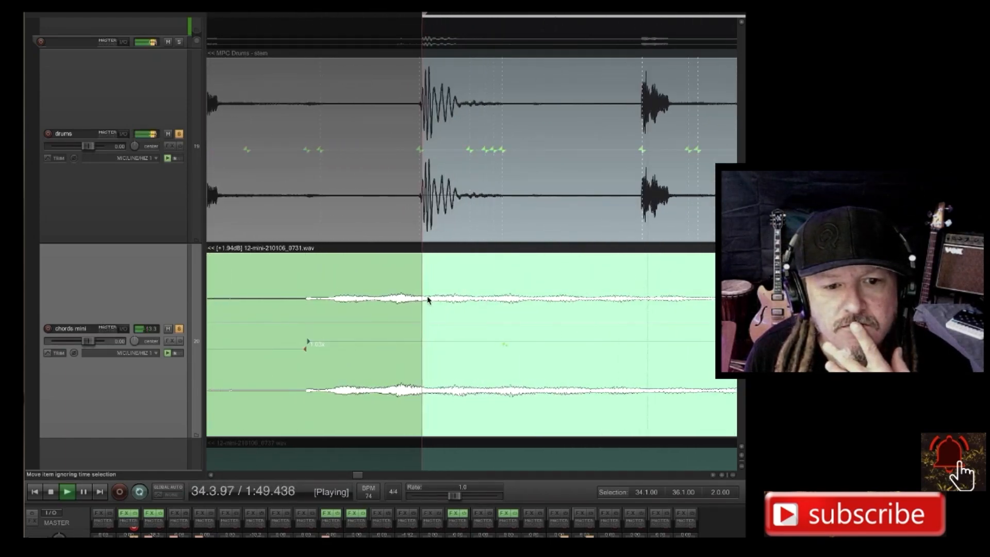
scroll(426, 304, up, 1)
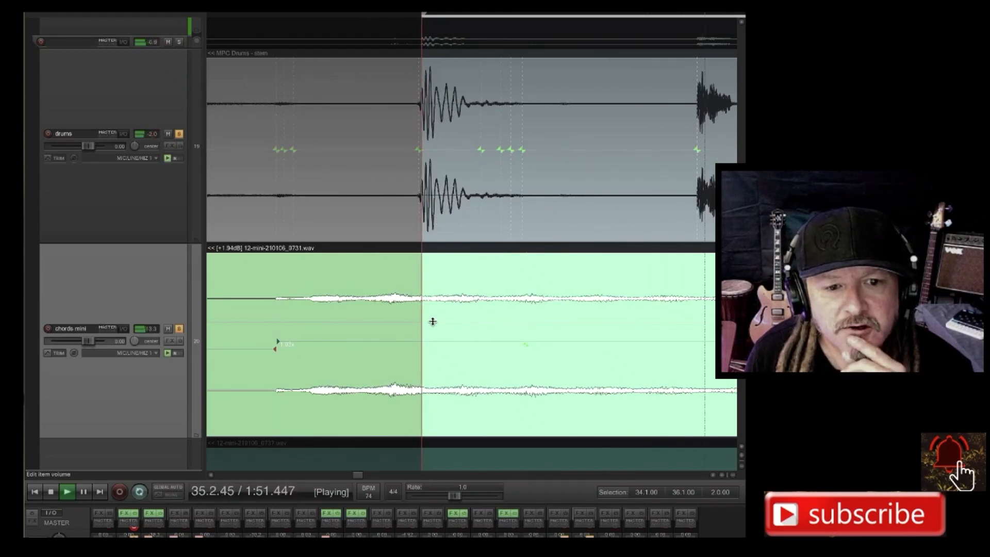
Shift the time selection one beat earlier to 33.4.00–35.4.00 to loop through the chord onset before 34.1.00.
scroll(433, 321, down, 6)
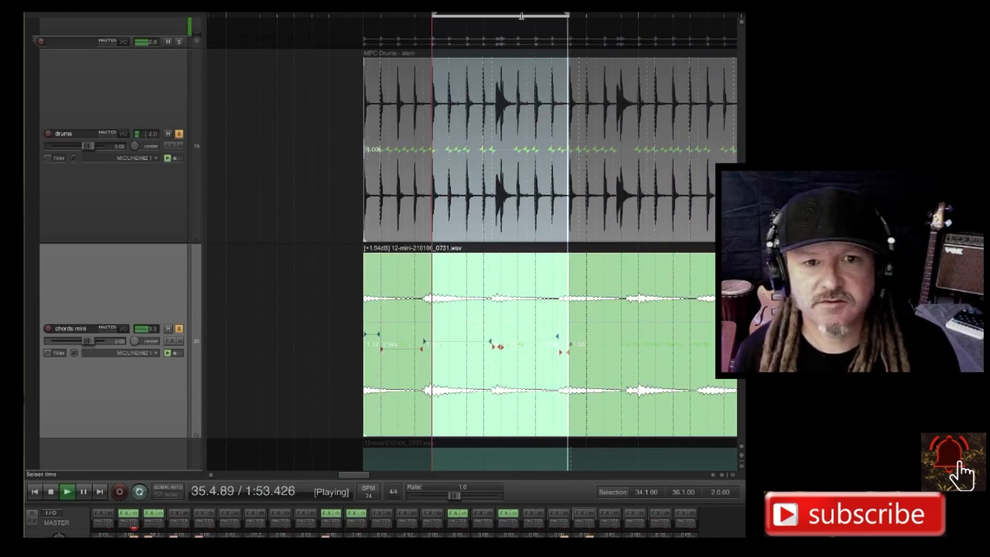
drag(442, 15, 426, 14)
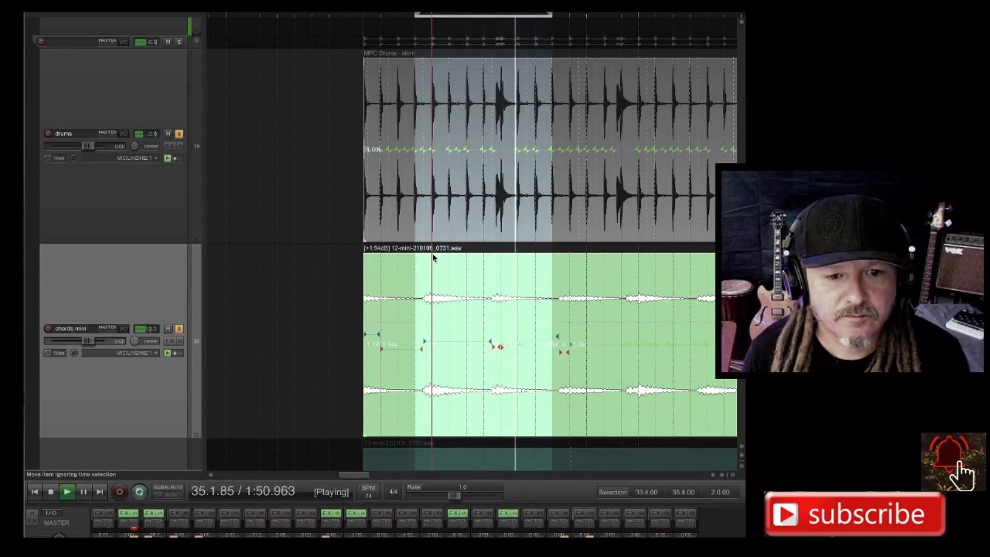
scroll(435, 258, up, 2)
scroll(434, 258, up, 5)
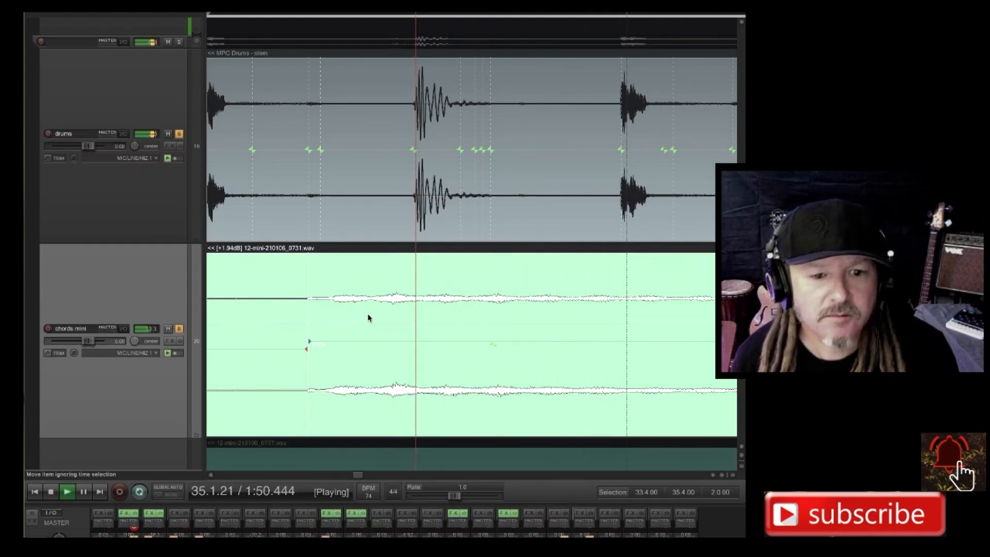
scroll(374, 316, up, 2)
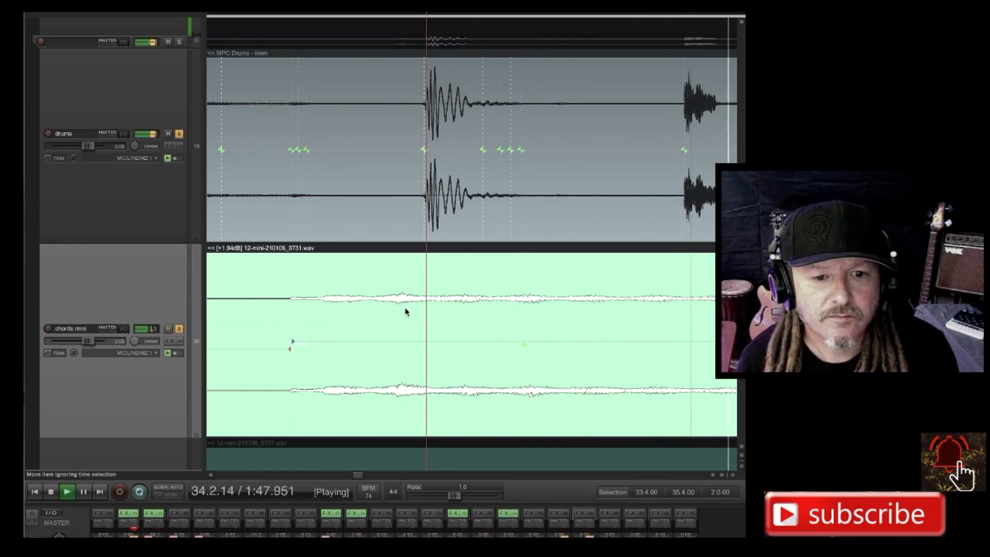
scroll(401, 304, down, 4)
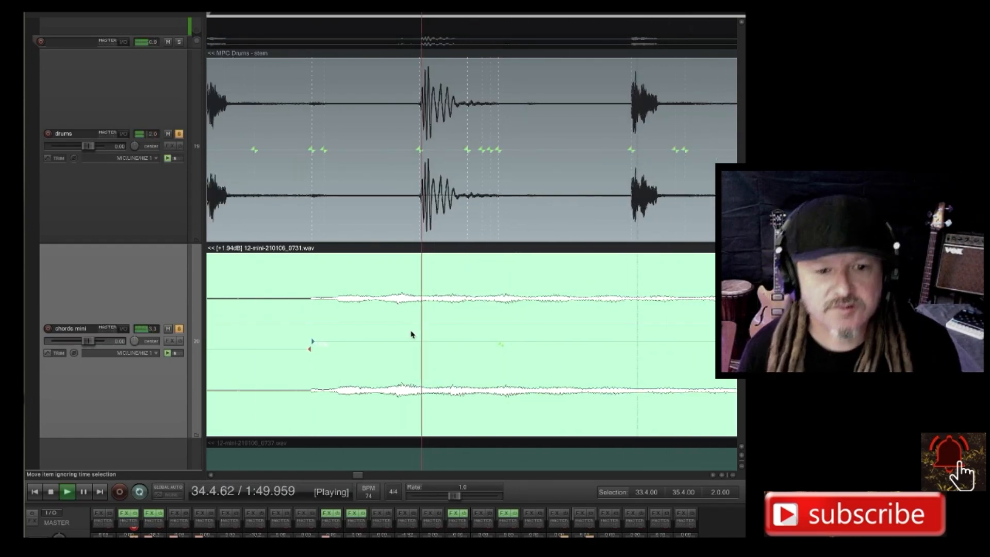
Place the edit cursor near the chords mini volume peak just before 34.1.00, nudging it to about 33.4.89 with short playback checks.
scroll(411, 333, up, 4)
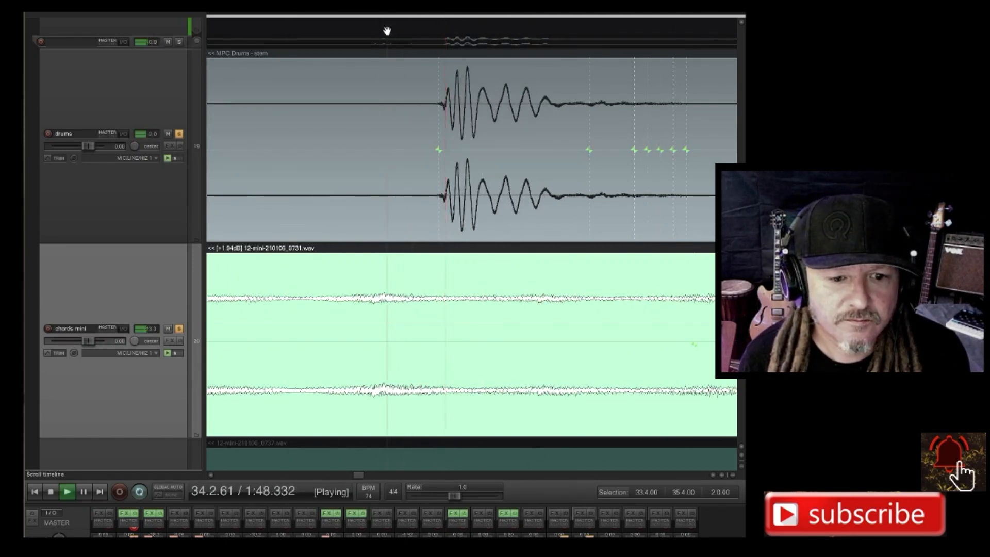
click(344, 47)
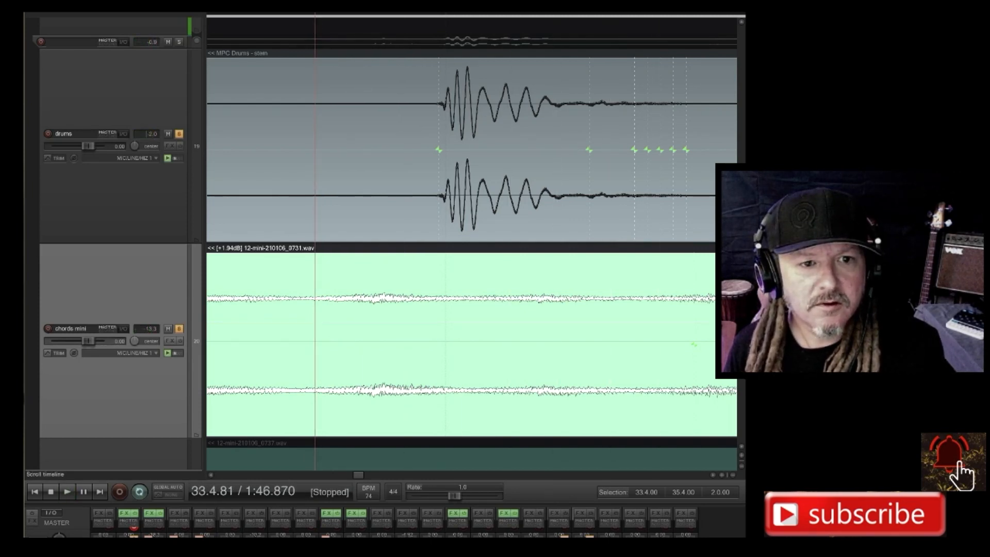
key(Right)
key(Right)
key(Right)
key(Right)
key(Right)
key(Right)
key(Right)
key(Right)
key(Right)
key(Right)
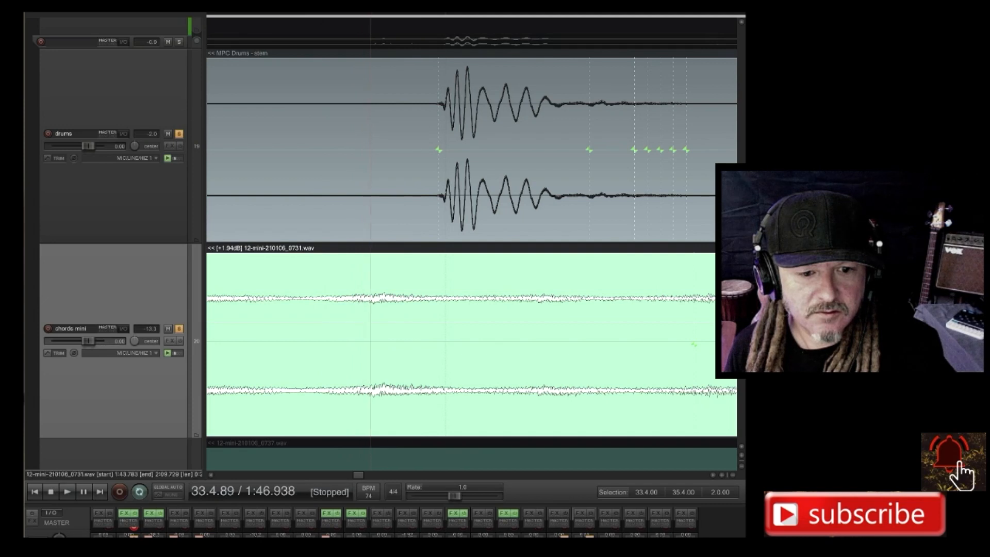
key(space)
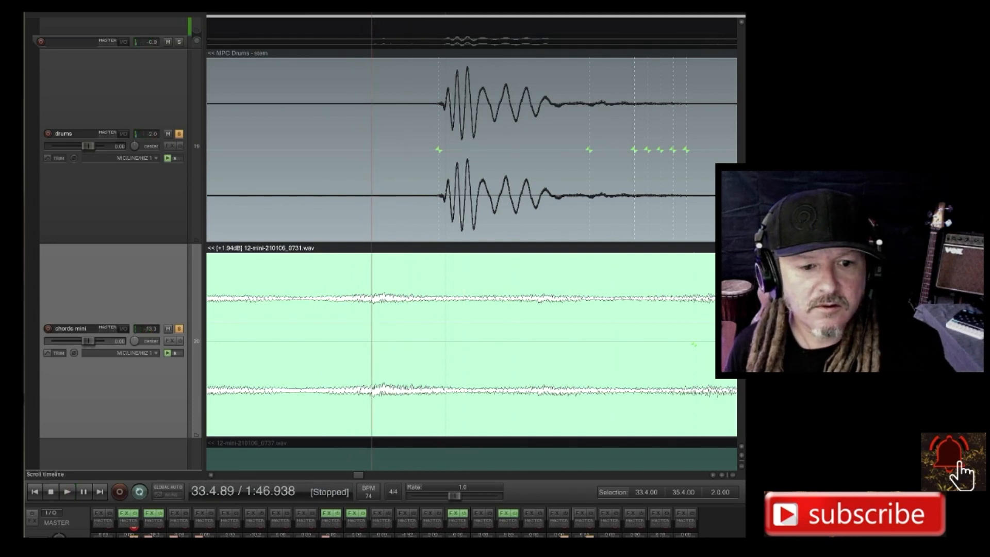
key(space)
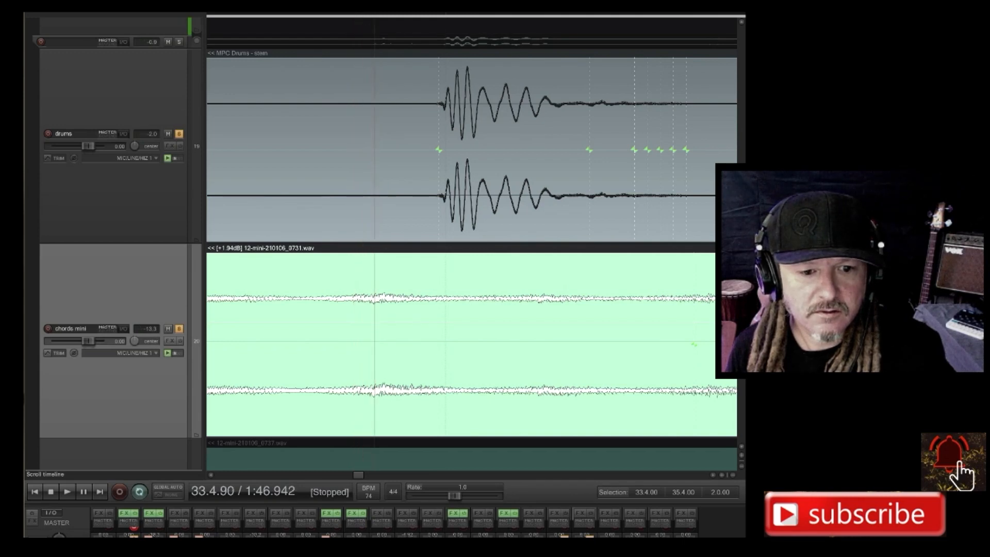
key(Left)
key(space)
key(space)
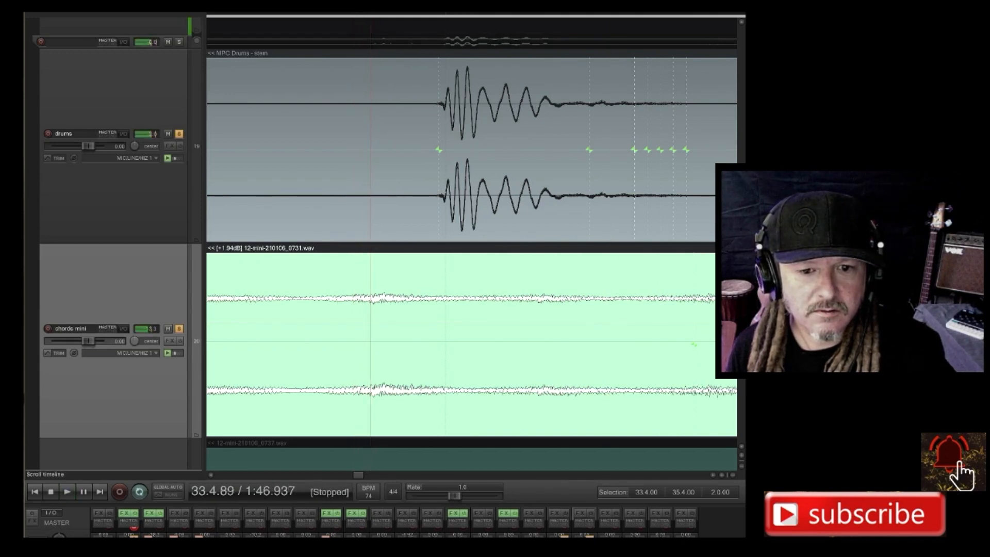
key(space)
key(space)
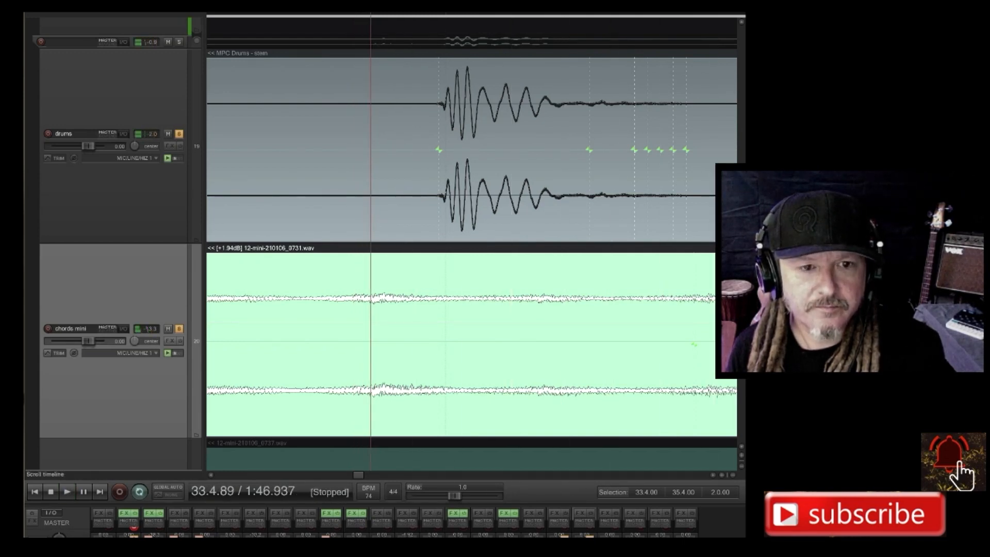
Add a stretch marker to the chords mini item at the chord's peak, at 33.4.90.
scroll(365, 365, up, 6)
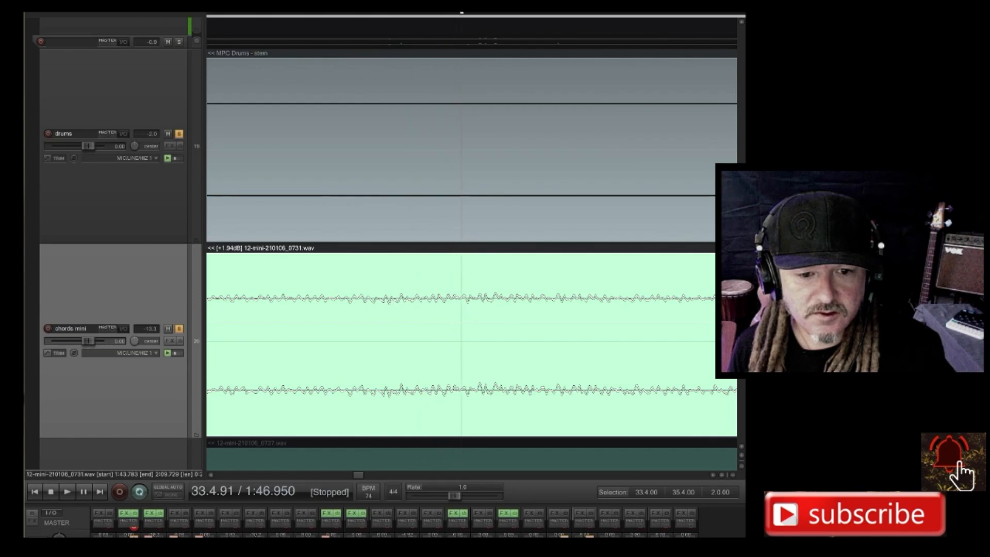
key(space)
key(space)
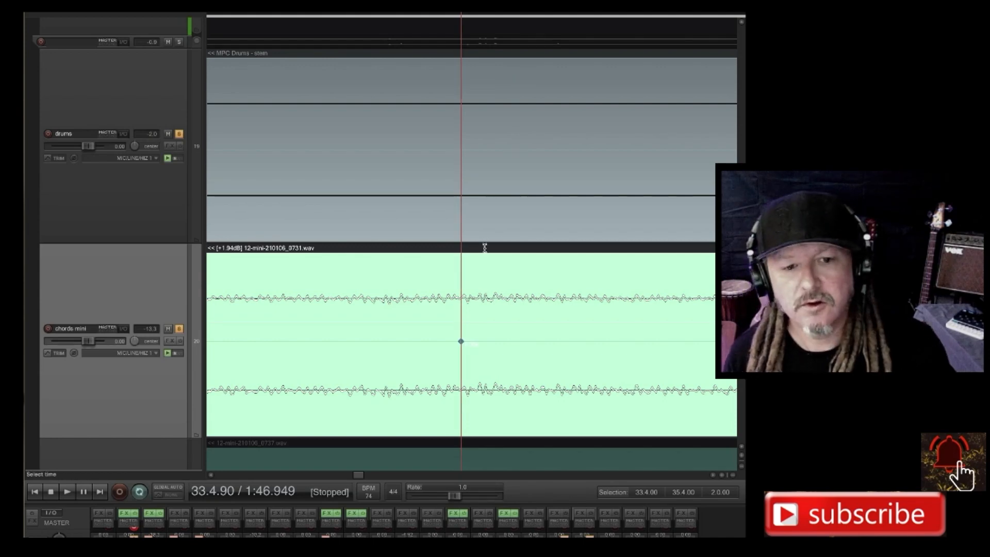
Move the chords mini stretch marker at 33.4.90 later onto the drums marker of the kick at 34.1.00.
scroll(485, 242, down, 3)
scroll(485, 242, down, 3)
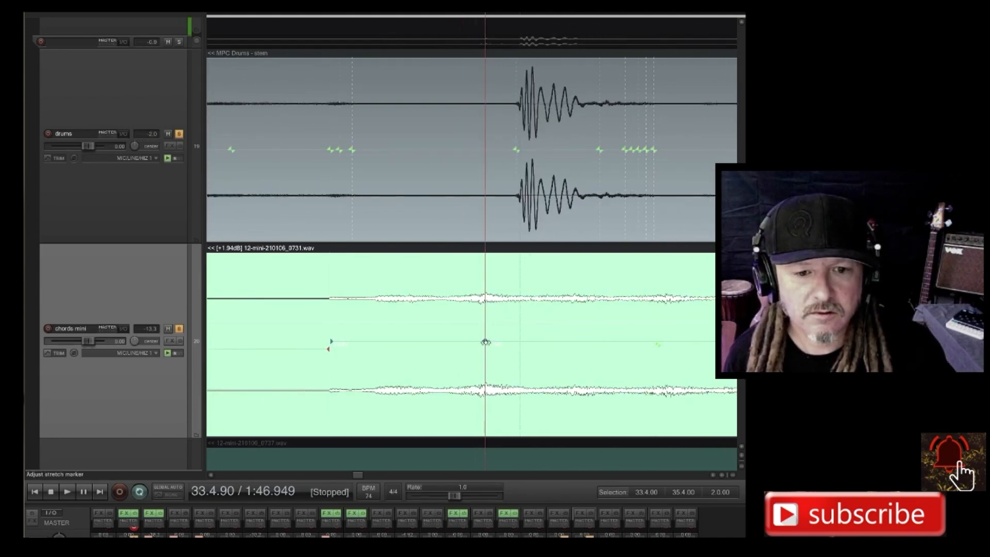
click(486, 342)
drag(485, 342, 518, 331)
scroll(517, 332, down, 4)
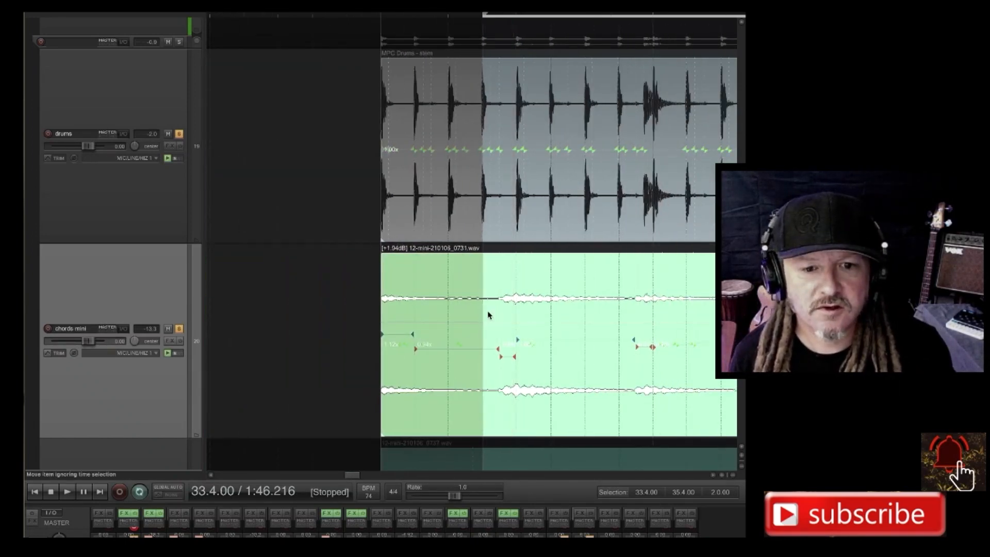
Play the 33.4.00–35.4.00 loop and examine the chords mini stretch markers around 35.1.00 against the drums.
key(space)
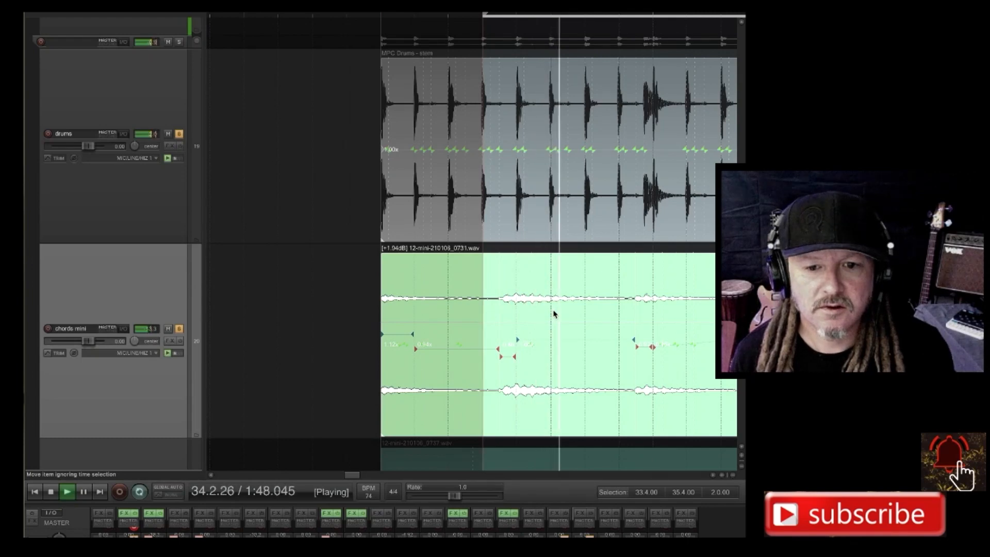
scroll(554, 315, right, 3)
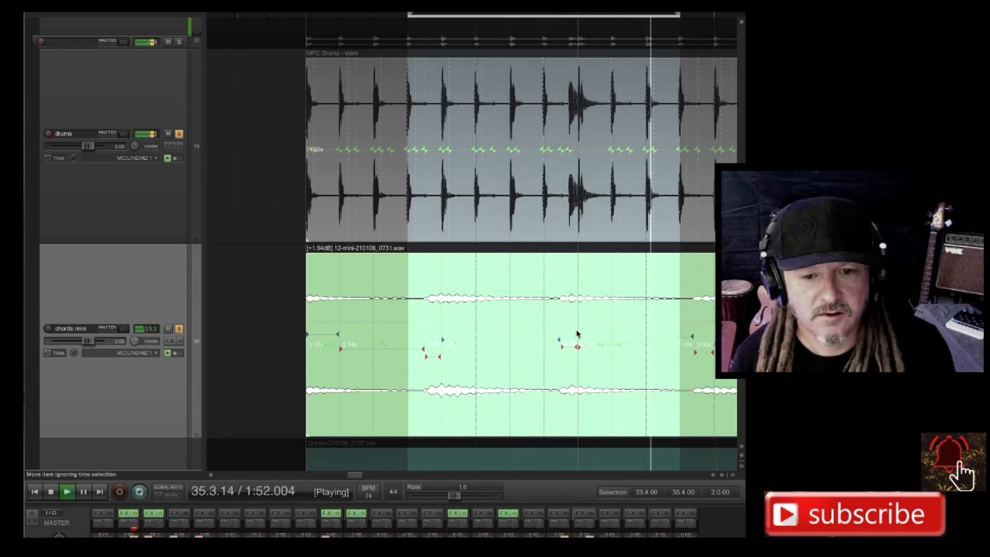
scroll(578, 334, up, 6)
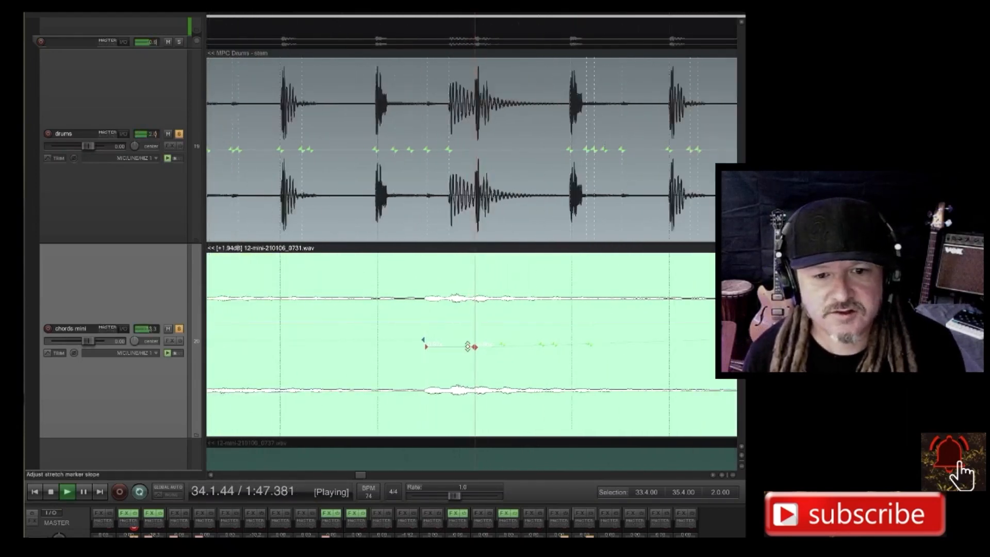
scroll(467, 346, up, 2)
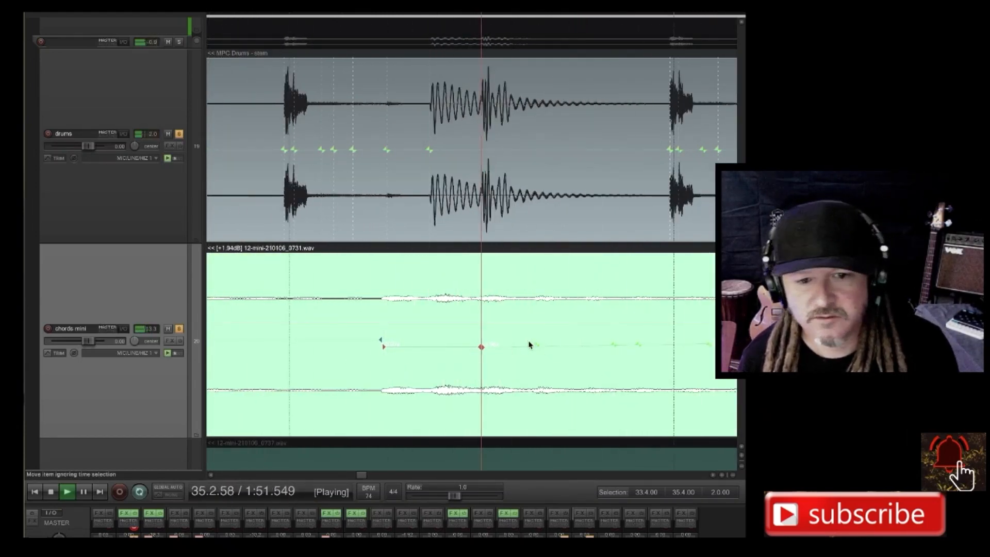
scroll(532, 341, down, 5)
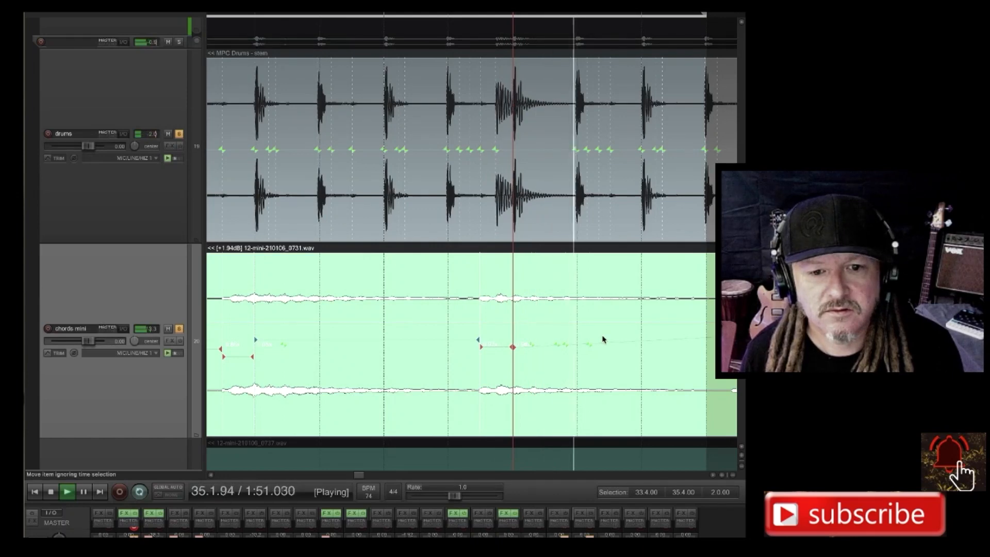
scroll(603, 341, down, 1)
scroll(603, 339, up, 2)
scroll(603, 340, down, 4)
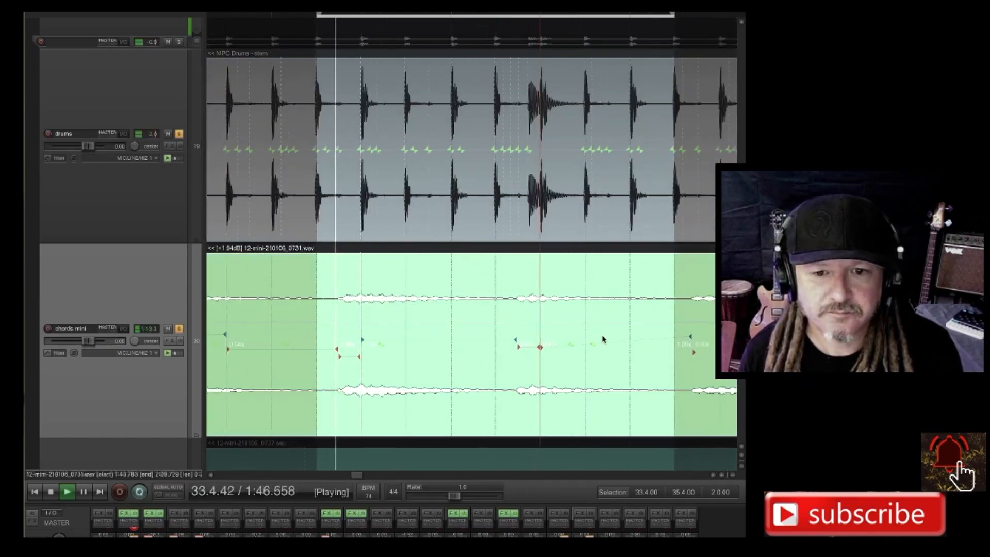
scroll(530, 309, down, 3)
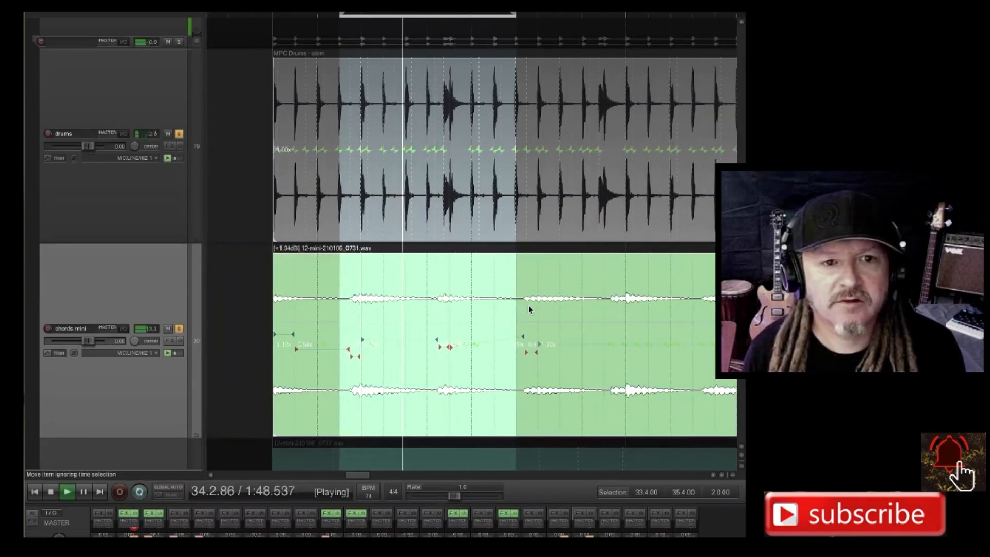
Set the time selection to the three bars 33.1.00–36.1.00.
drag(538, 24, 280, 50)
scroll(547, 74, right, 1)
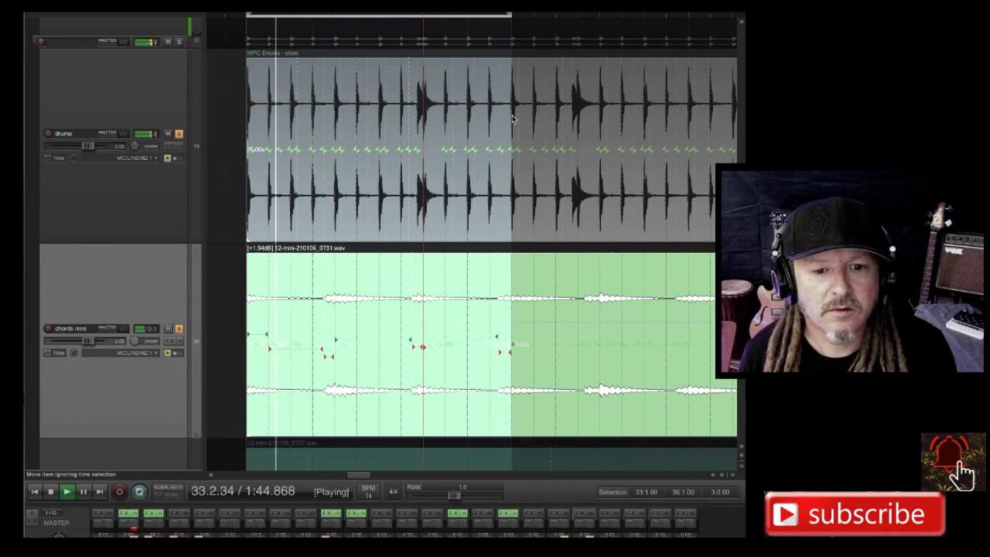
Check the sensitivity and threshold in the Transient Detection Settings against the transient guides on the synth mini item.
scroll(457, 122, right, 1)
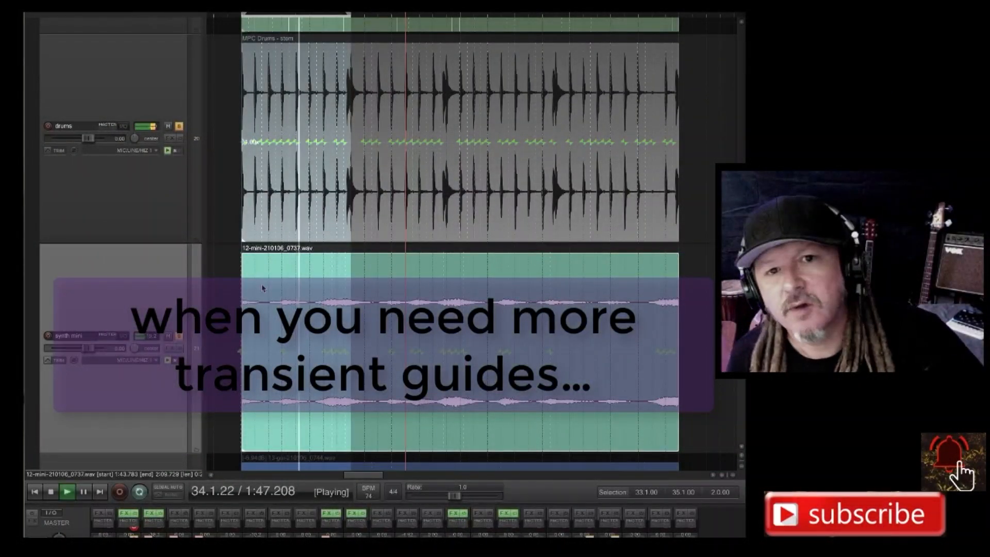
scroll(250, 298, up, 2)
scroll(250, 298, up, 4)
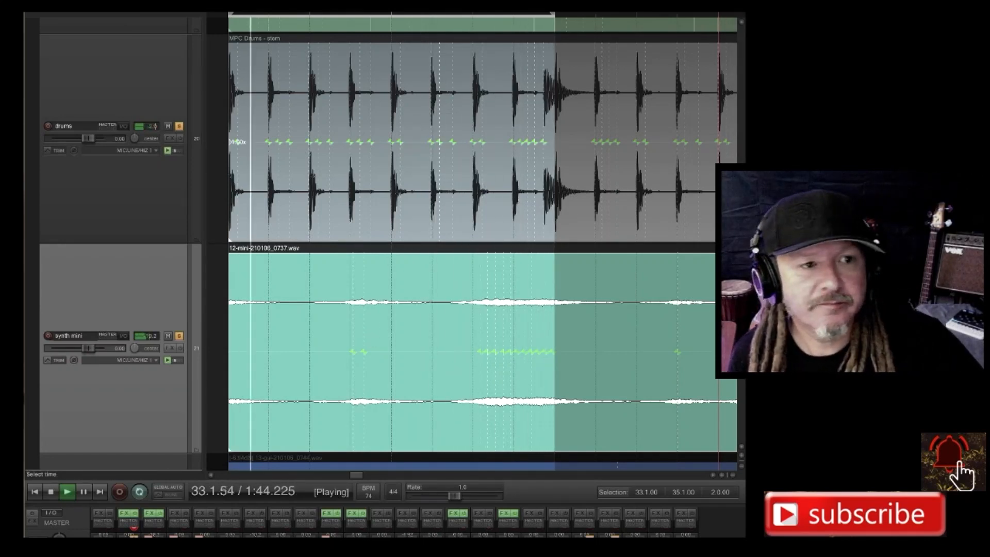
click(91, 6)
mouse_move(114, 6)
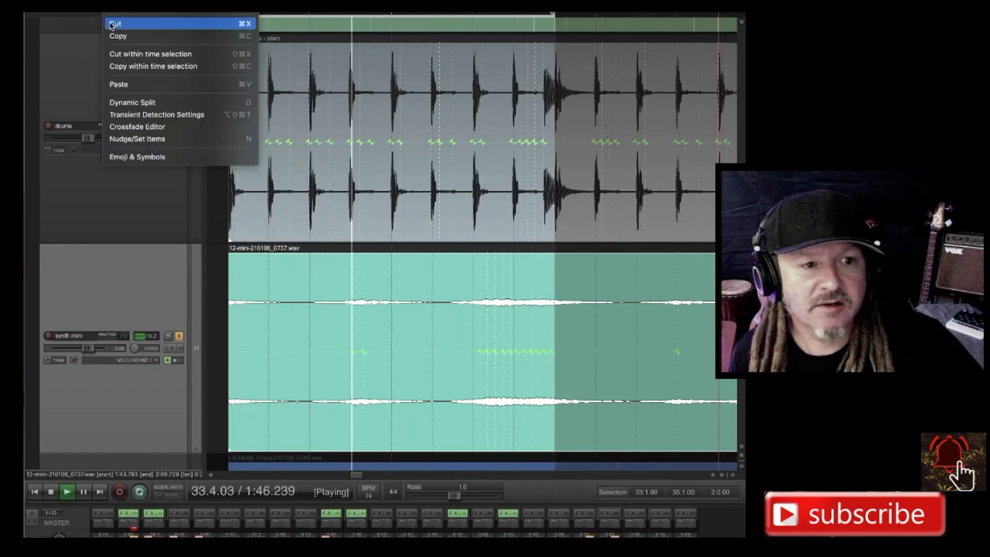
click(129, 117)
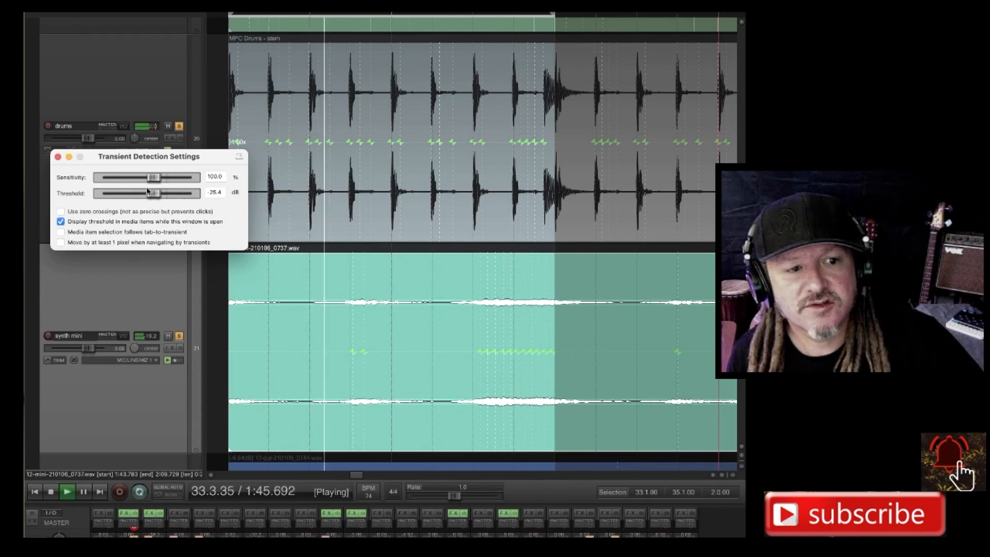
click(58, 157)
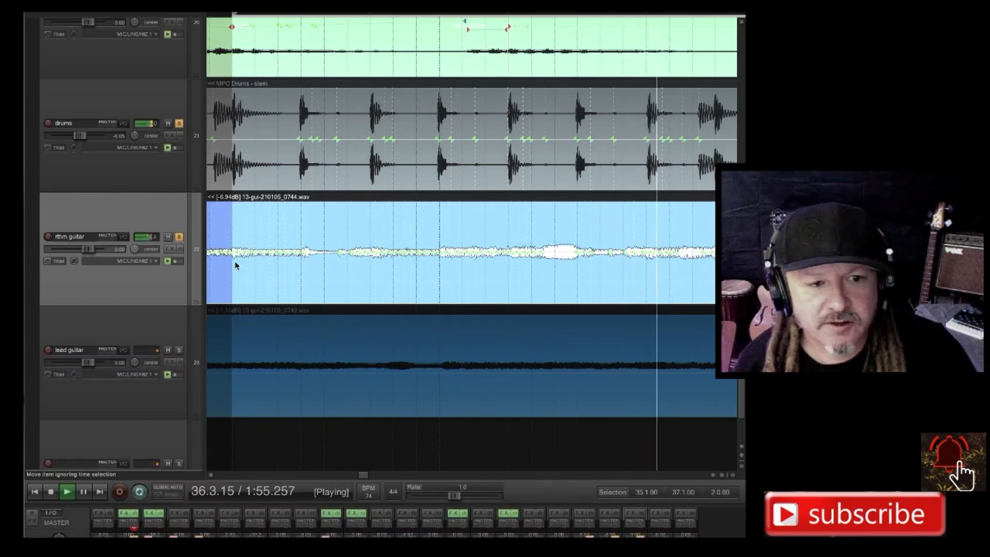
Add a stretch marker to the rhythm guitar item at the transient just before 35.1.00 and move it later onto 35.1.00.
scroll(258, 265, up, 5)
scroll(309, 270, up, 2)
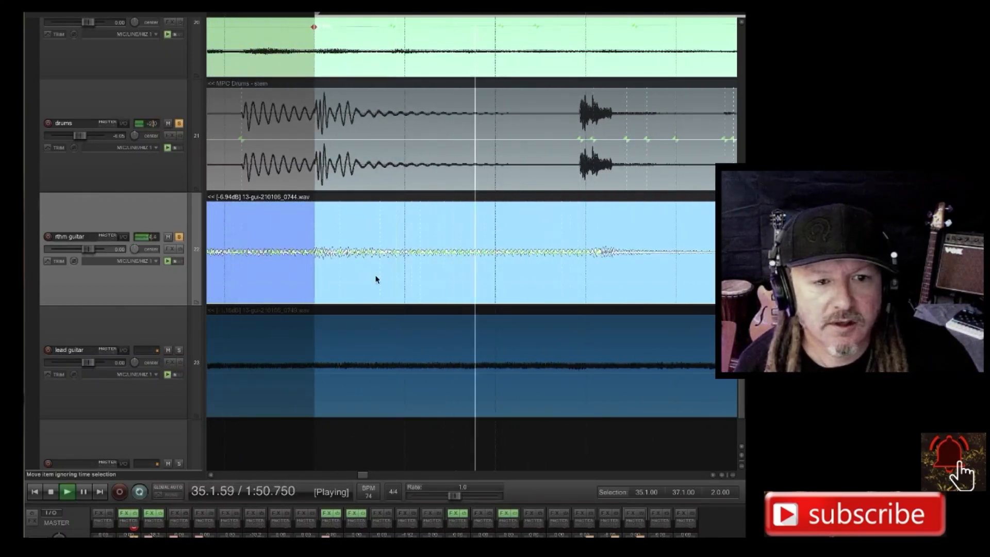
scroll(326, 272, up, 3)
scroll(305, 265, up, 4)
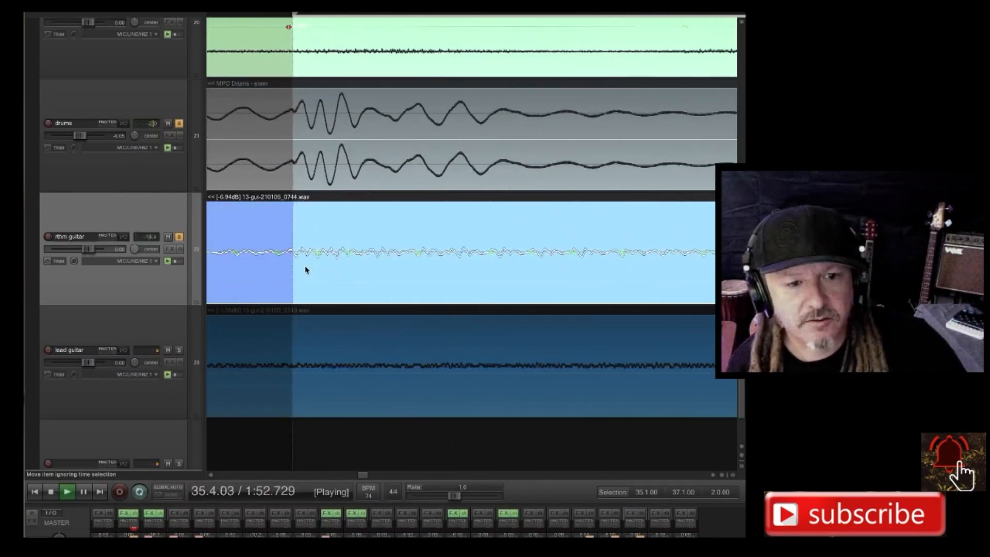
scroll(305, 268, up, 1)
scroll(305, 268, down, 5)
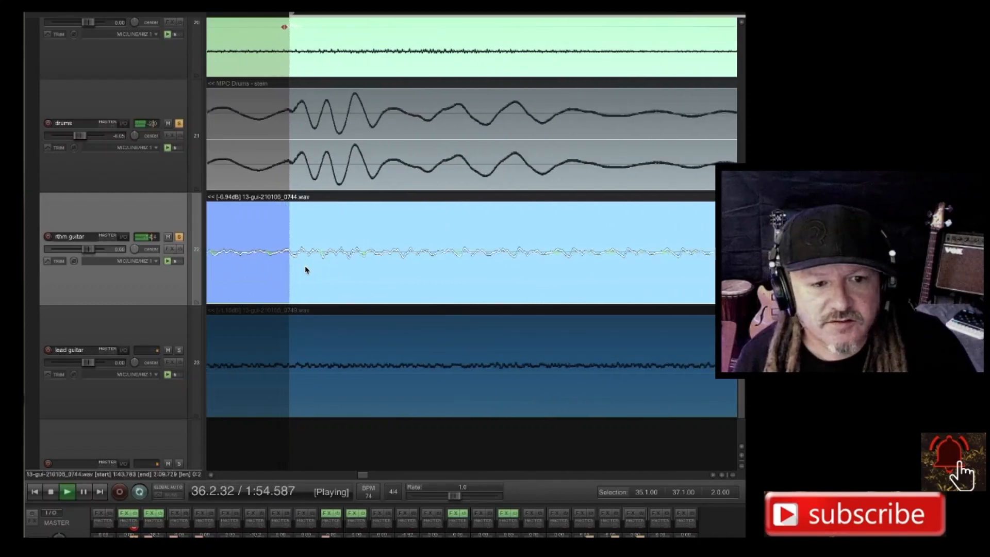
scroll(353, 266, up, 4)
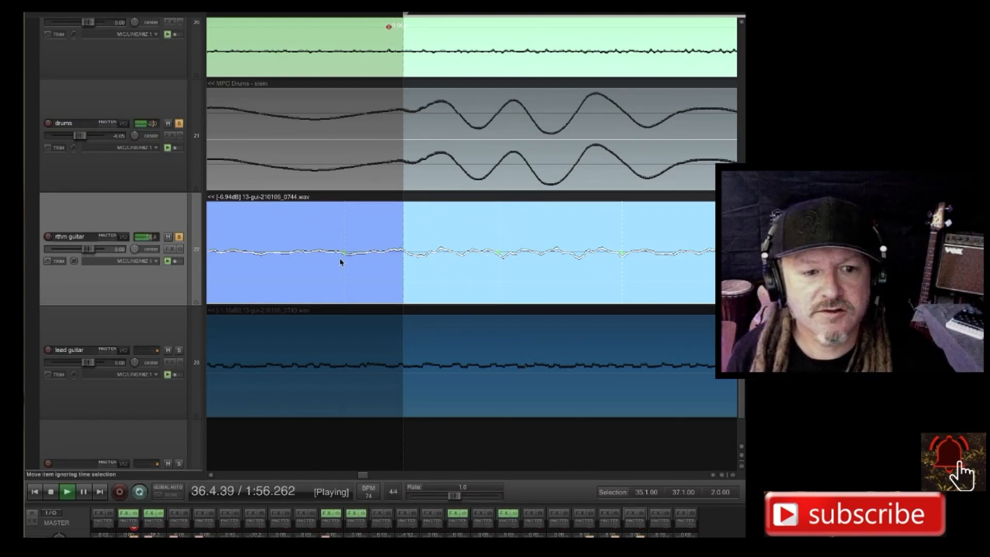
scroll(313, 256, up, 1)
scroll(312, 255, down, 5)
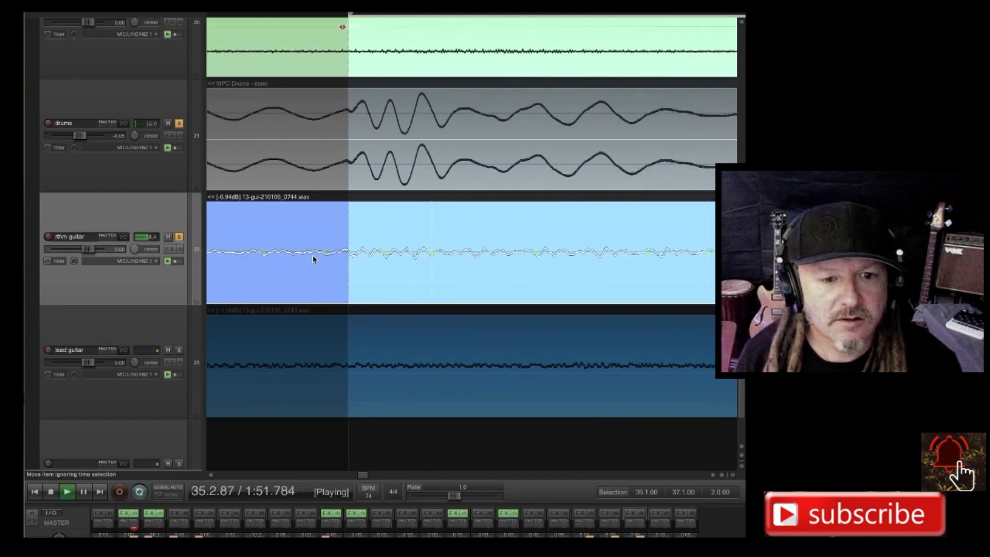
scroll(313, 255, down, 2)
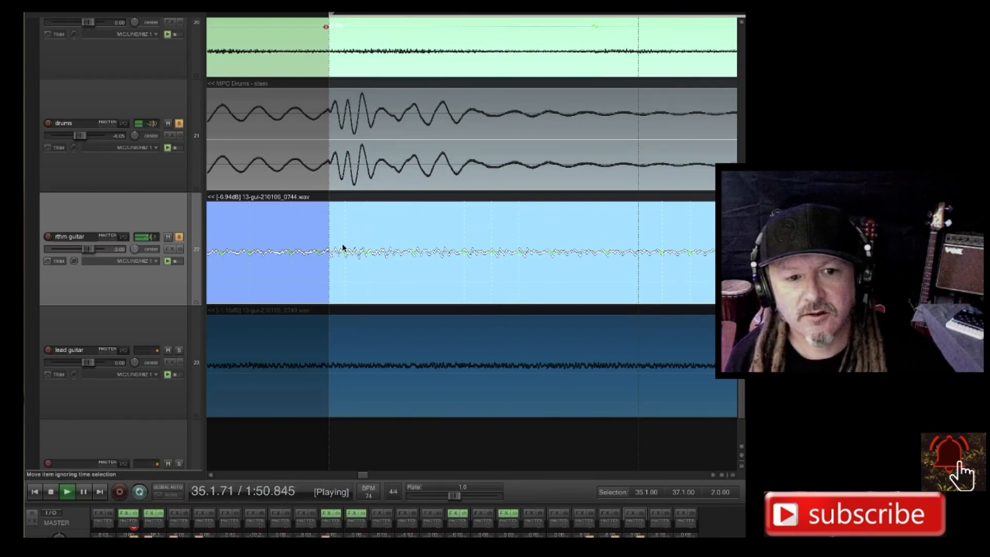
scroll(328, 259, up, 6)
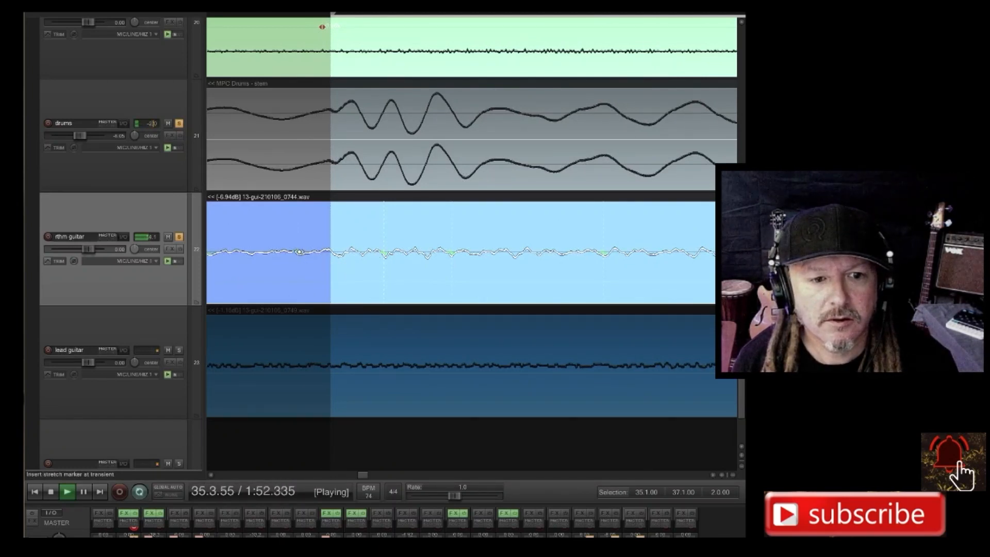
drag(299, 251, 331, 251)
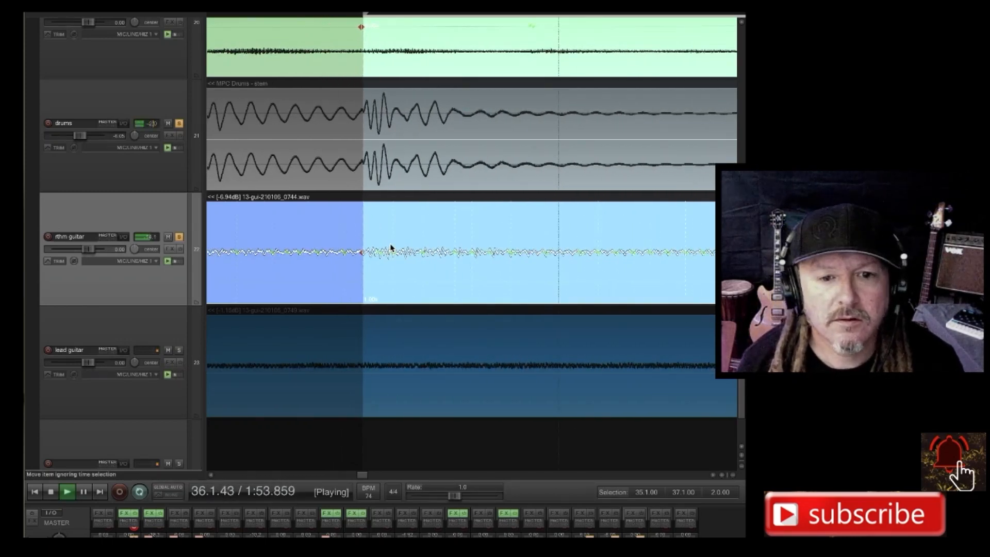
Add a stretch marker at the rhythm guitar transient after 35.2.00 and move it earlier onto the start of the drum hit there.
scroll(389, 243, down, 5)
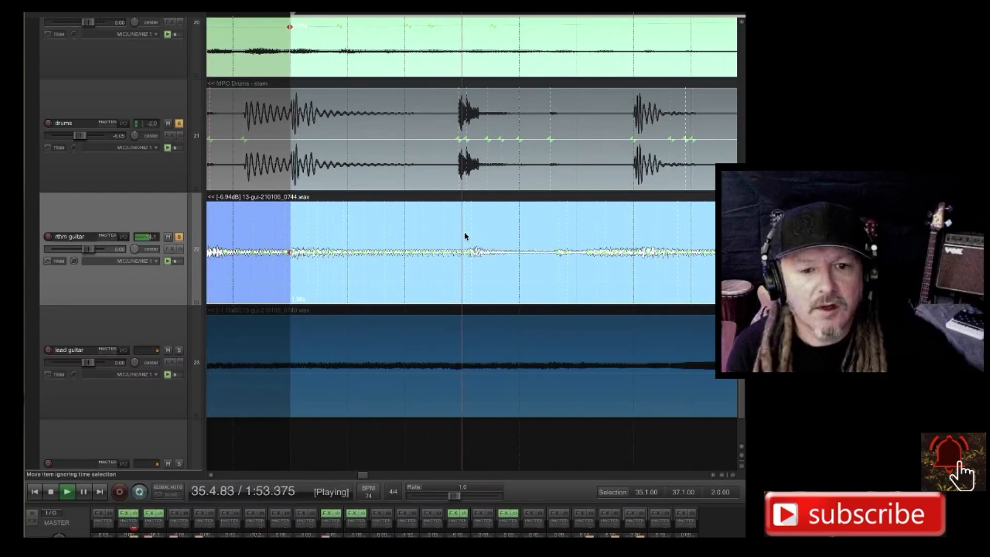
scroll(480, 263, up, 4)
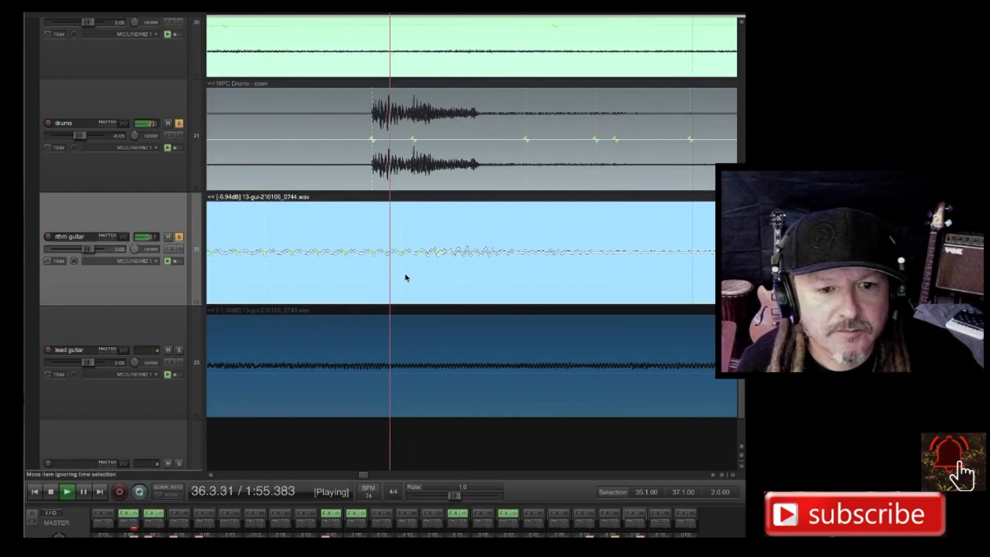
scroll(406, 278, up, 3)
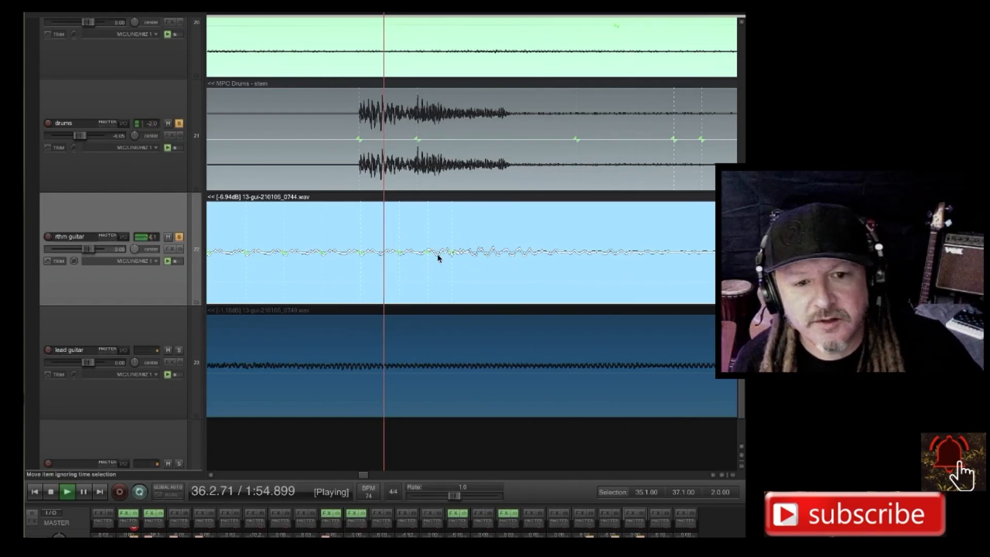
scroll(441, 262, up, 3)
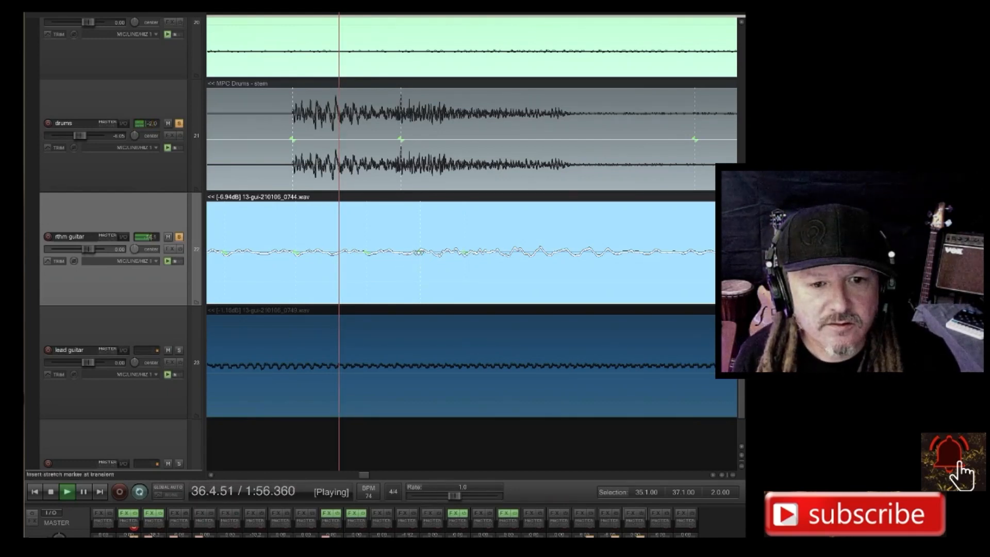
drag(420, 252, 299, 259)
Add a stretch marker at the rhythm guitar transient just before 35.3.00 and move it later onto the kick's transient guide.
scroll(392, 240, down, 3)
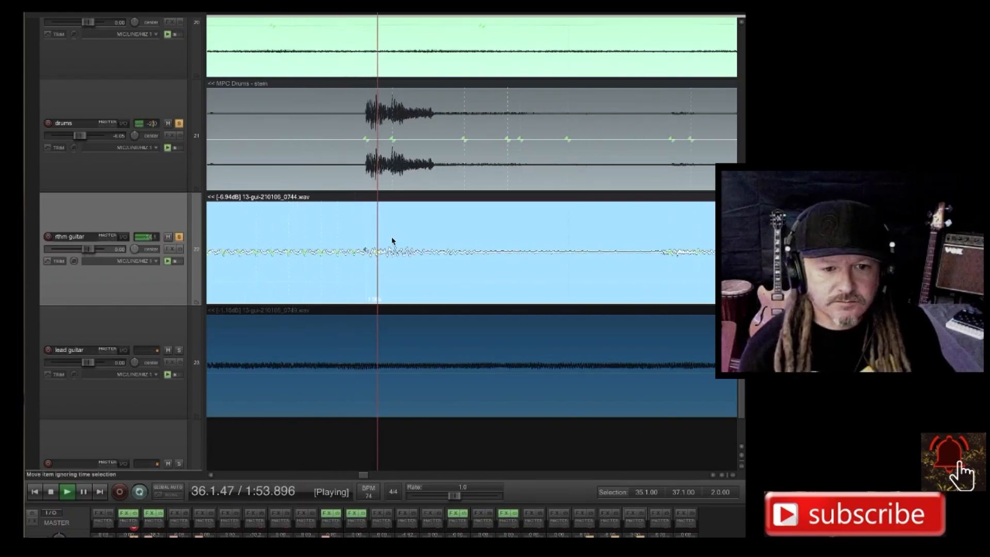
scroll(403, 243, down, 4)
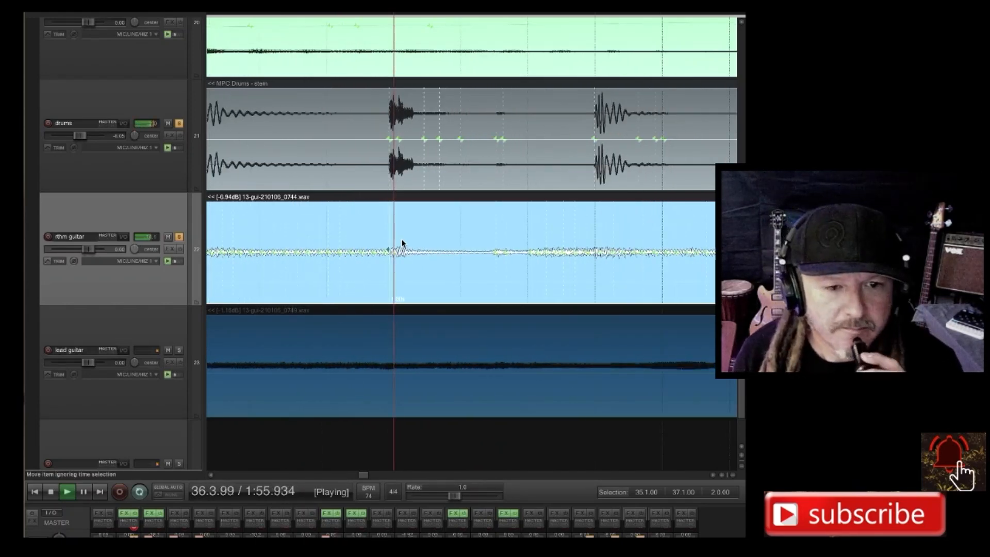
scroll(403, 244, down, 3)
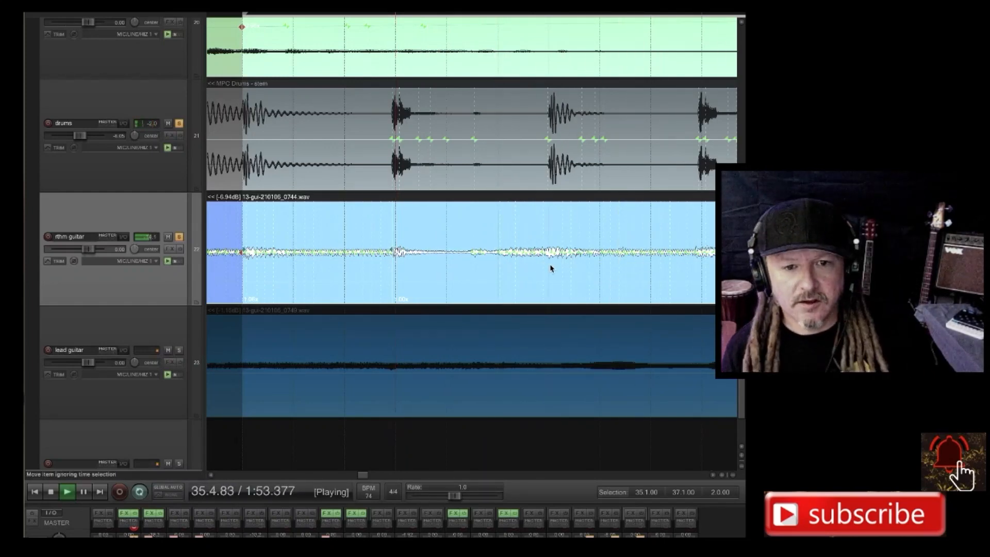
scroll(551, 268, up, 5)
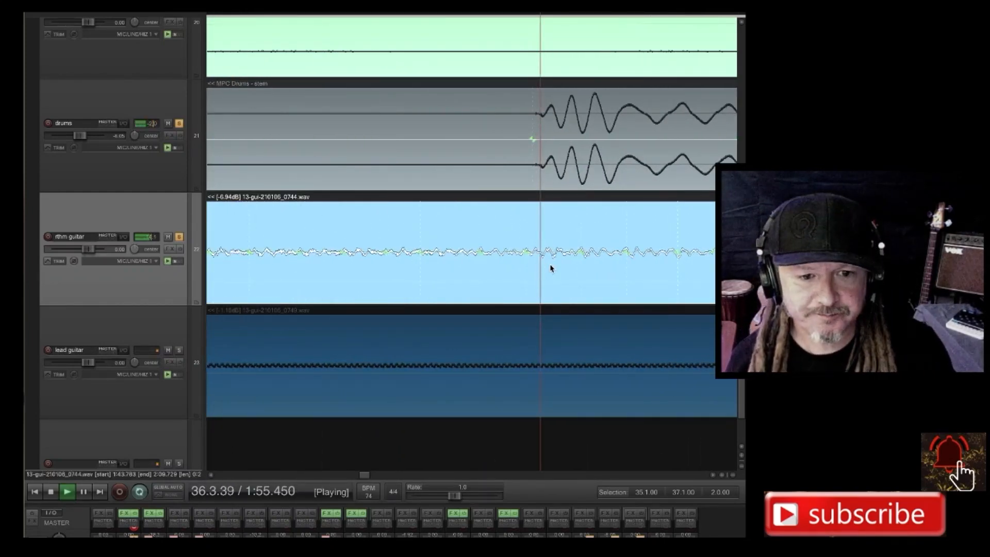
scroll(551, 269, up, 4)
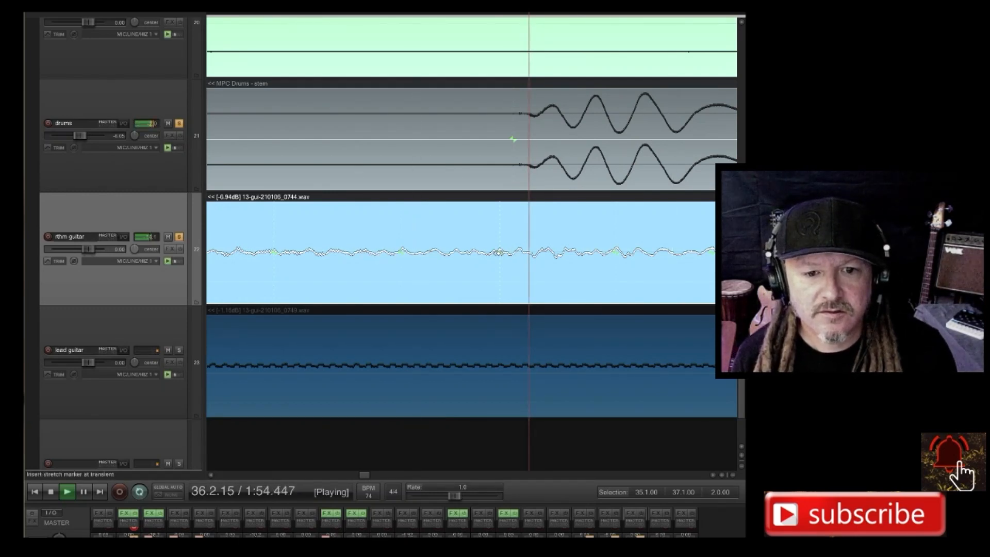
drag(498, 253, 512, 252)
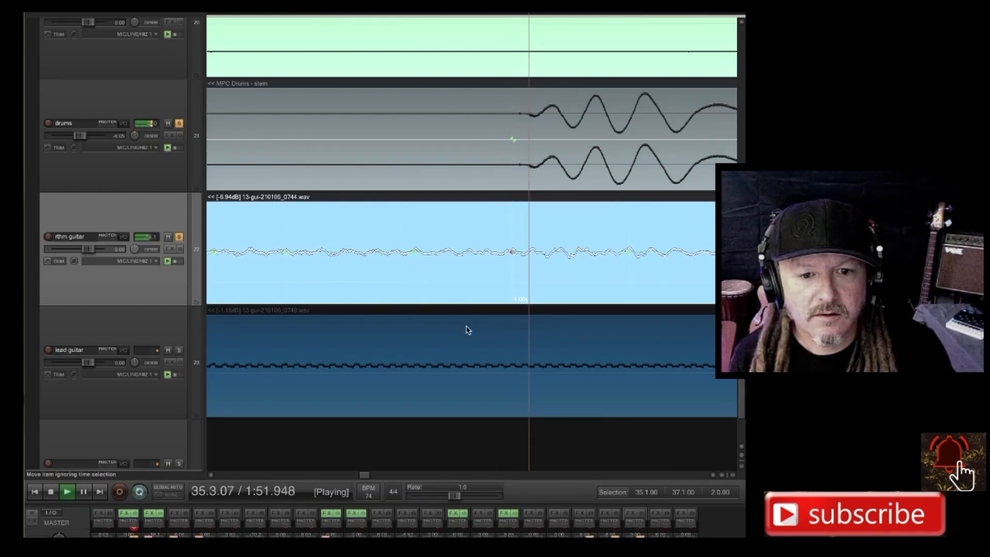
Add a stretch marker at the rhythm guitar transient just before 35.4.00 and move it later onto the start of that drum hit.
scroll(527, 288, down, 6)
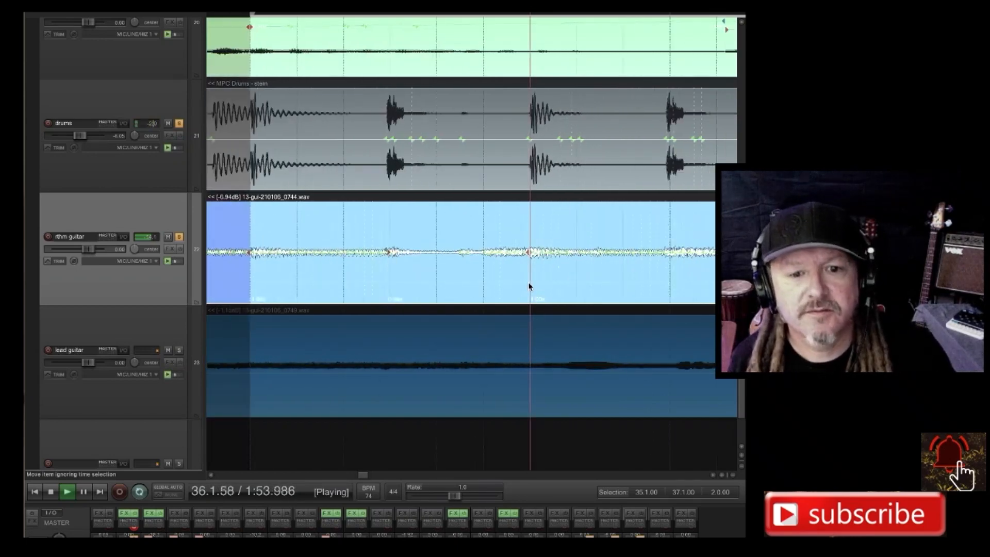
scroll(529, 287, down, 3)
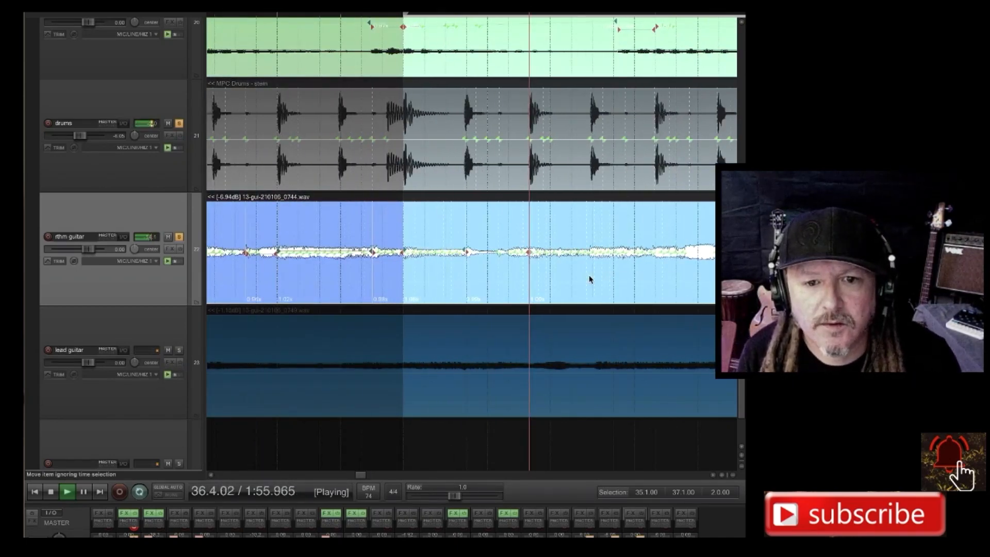
scroll(590, 279, up, 3)
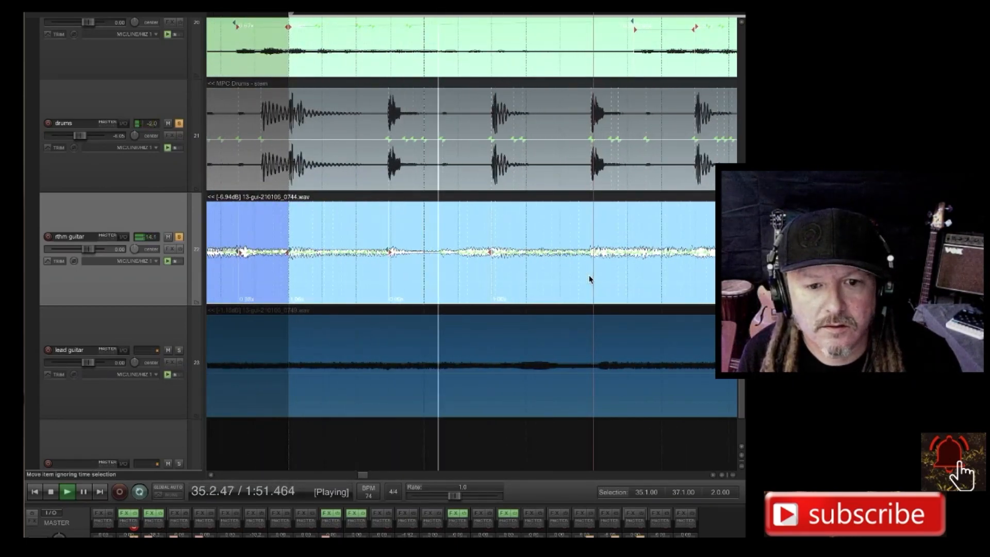
scroll(591, 279, up, 3)
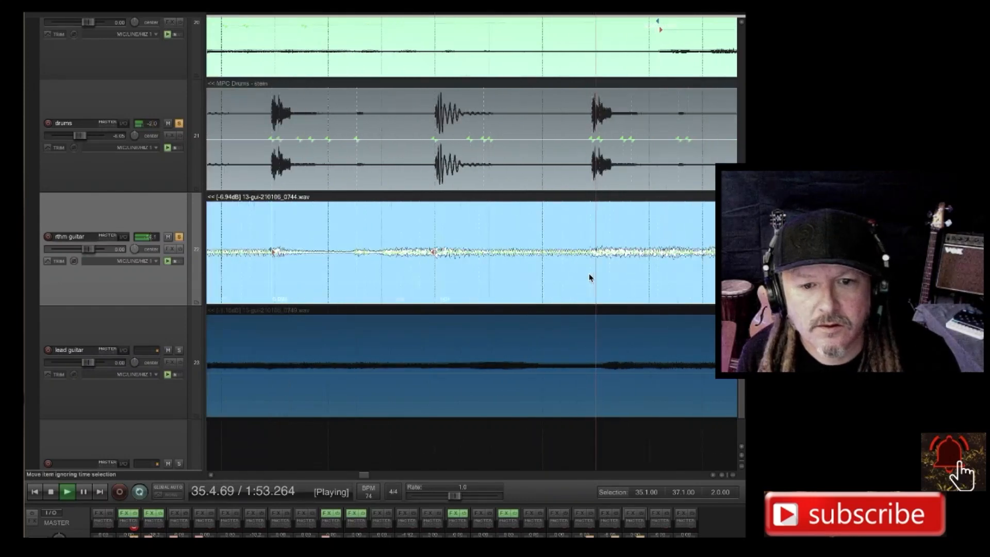
scroll(594, 281, up, 6)
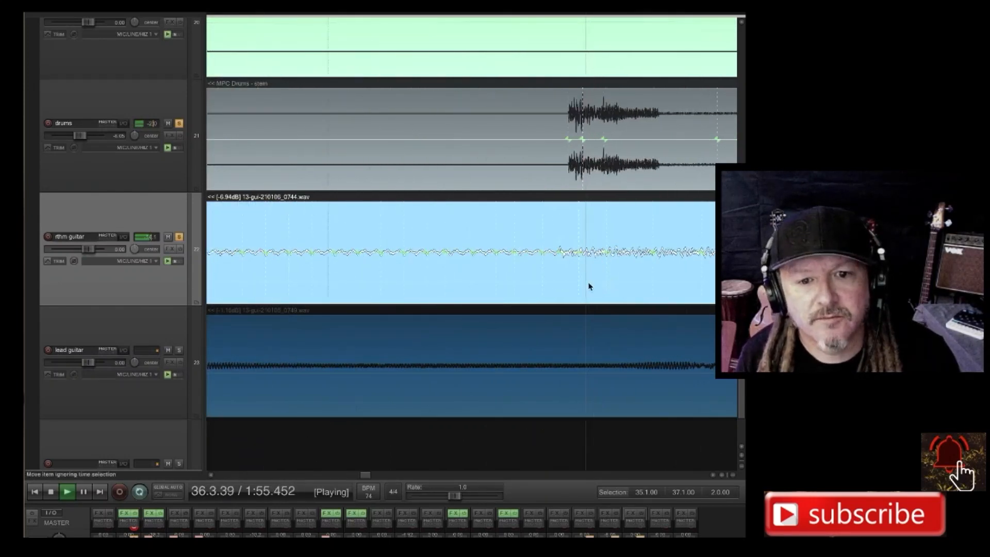
scroll(584, 280, up, 1)
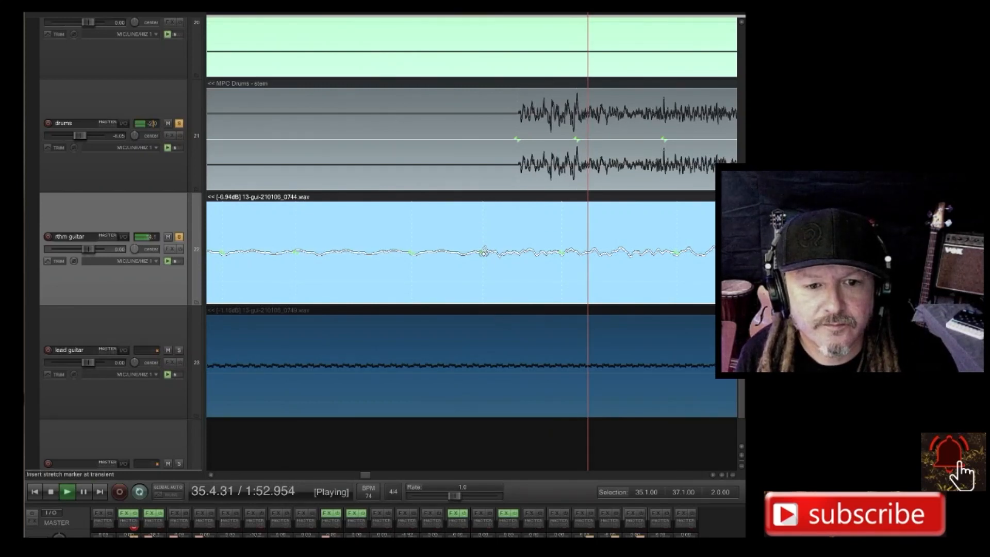
drag(484, 253, 518, 253)
Add a stretch marker at the rhythm guitar transient just before 36.1.00 and move it later onto the kick's transient guide.
scroll(555, 258, down, 5)
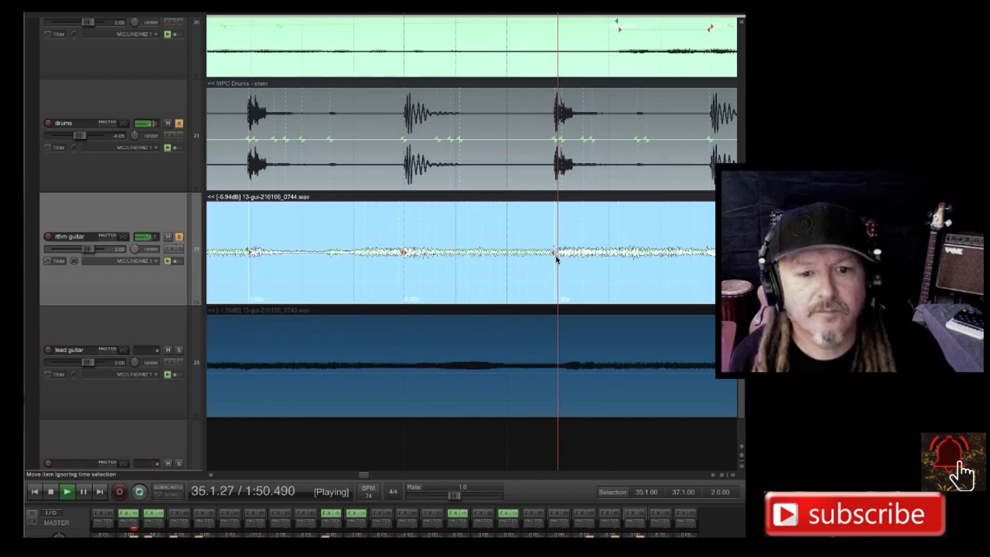
scroll(556, 260, right, 3)
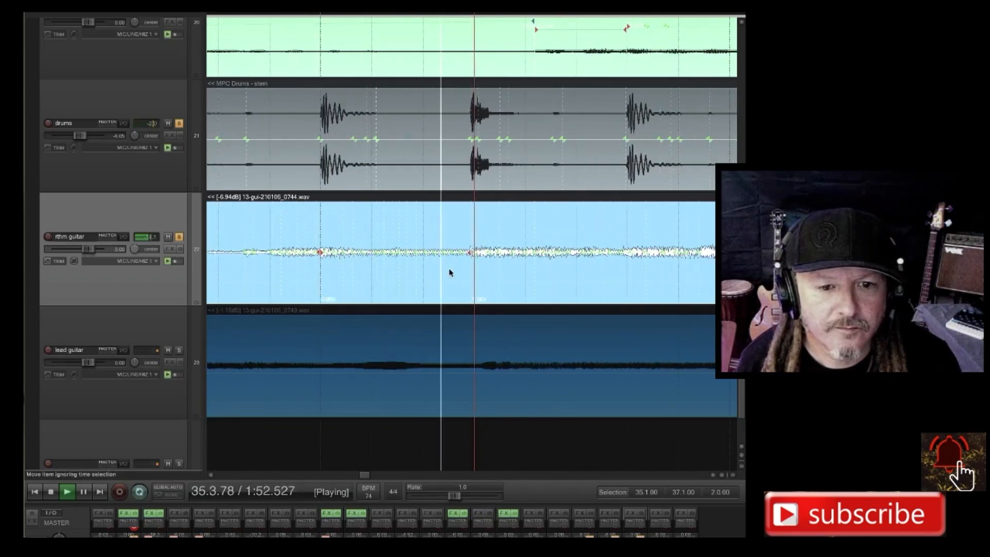
scroll(507, 274, right, 3)
scroll(507, 273, down, 1)
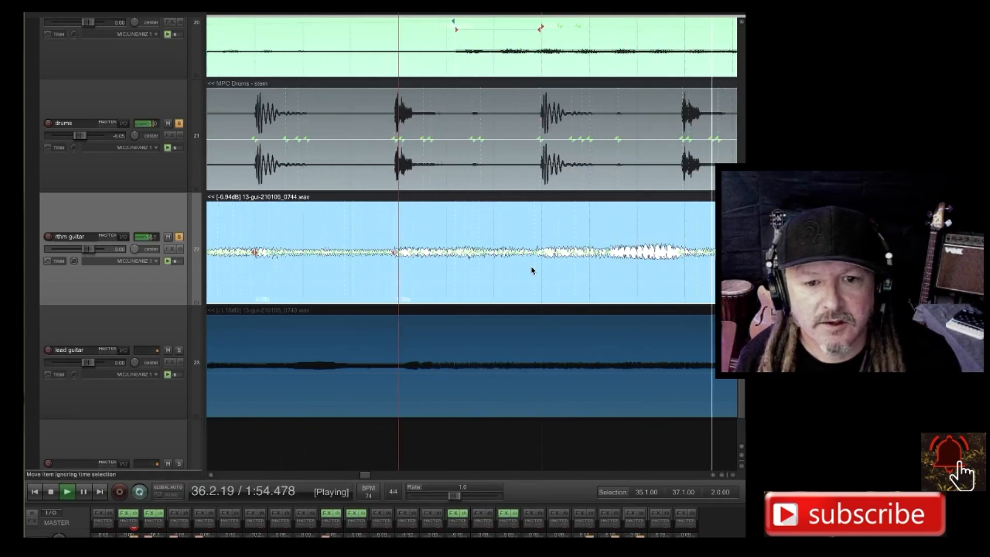
scroll(542, 271, up, 6)
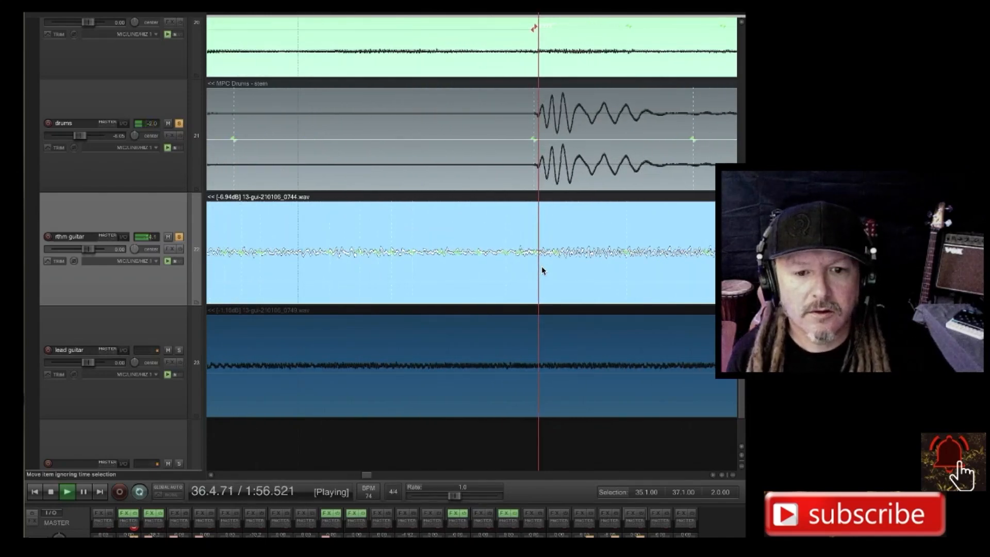
scroll(542, 267, up, 4)
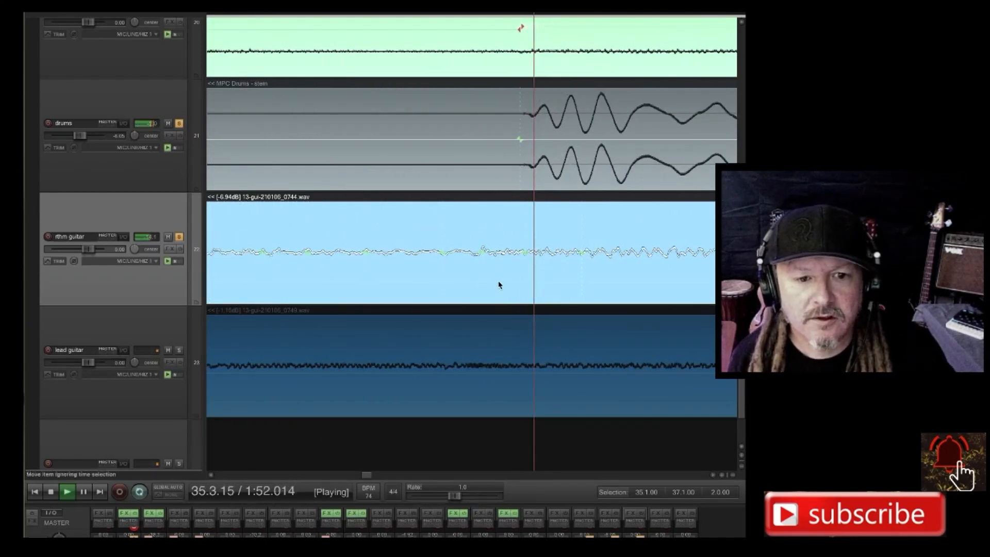
key(shift+w)
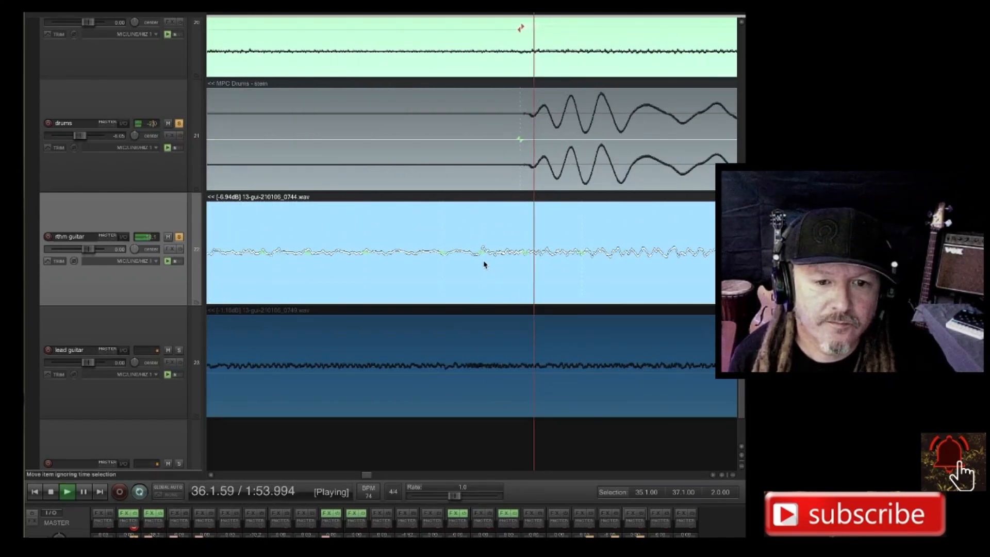
drag(482, 252, 519, 252)
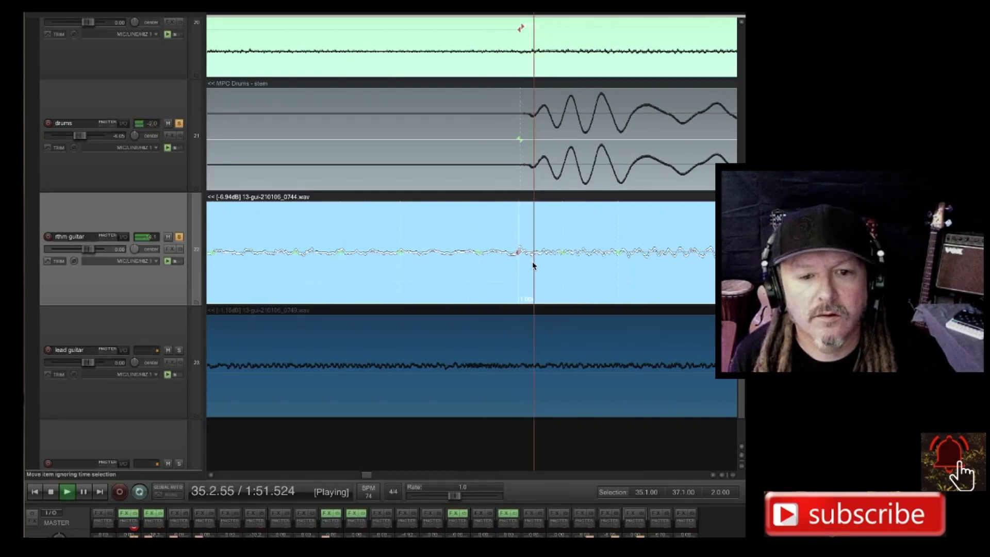
scroll(533, 264, down, 5)
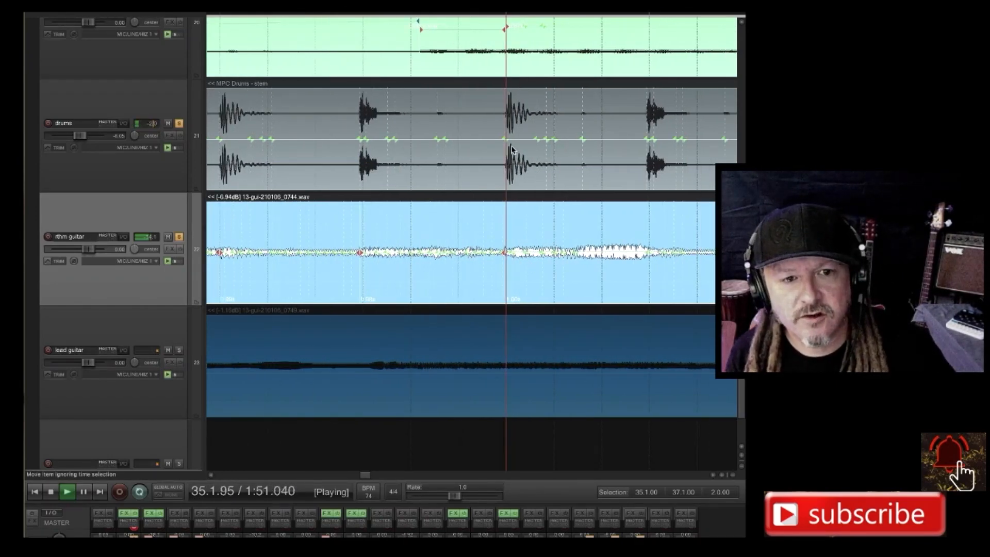
scroll(512, 150, up, 5)
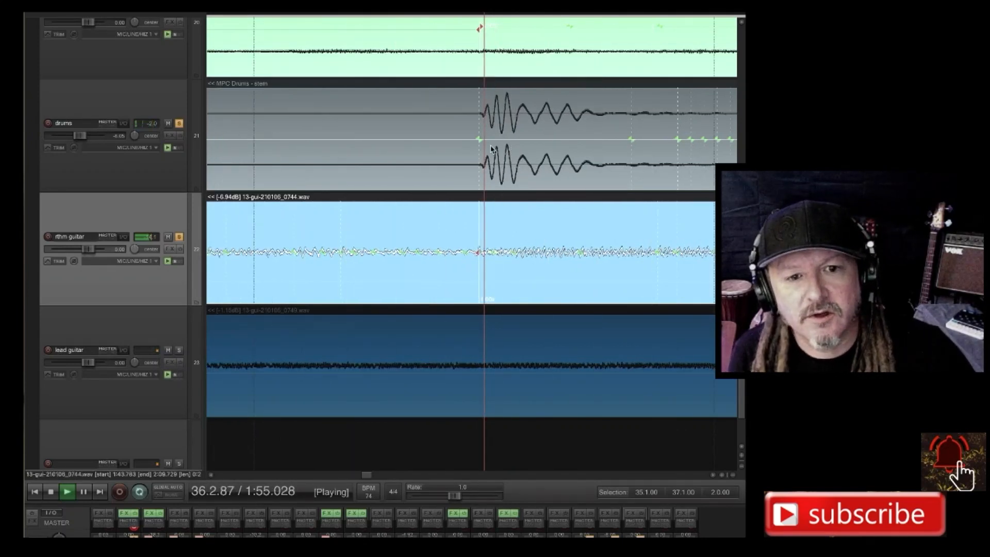
scroll(491, 149, up, 5)
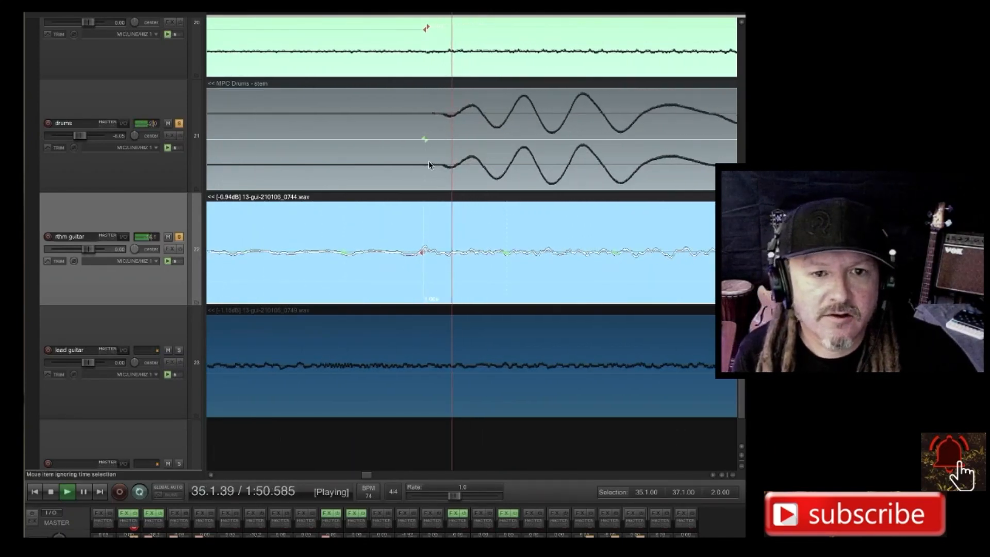
scroll(453, 140, up, 5)
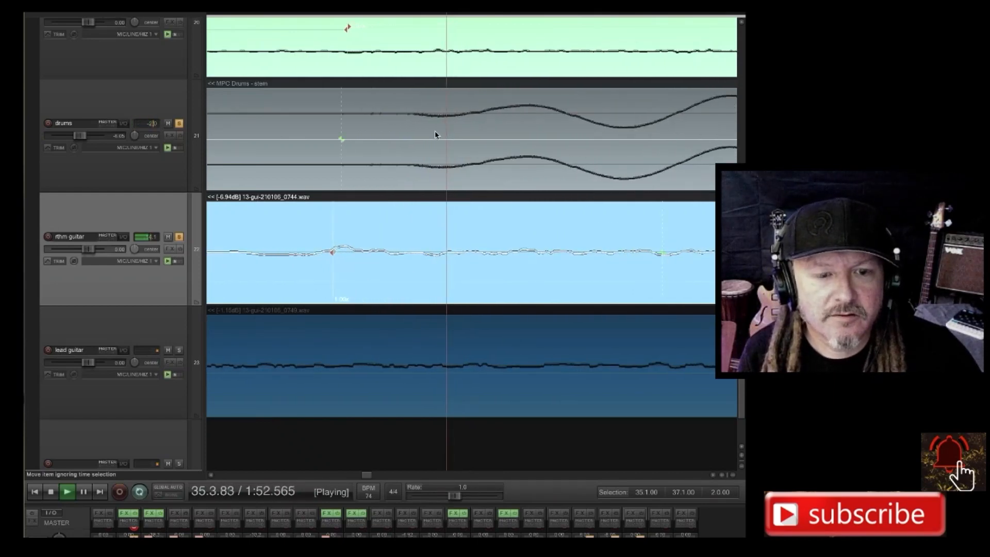
Add a stretch marker at the rhythm guitar transient beside the drum hit at 36.2.00, leaving it in place.
scroll(438, 135, down, 6)
scroll(441, 138, down, 8)
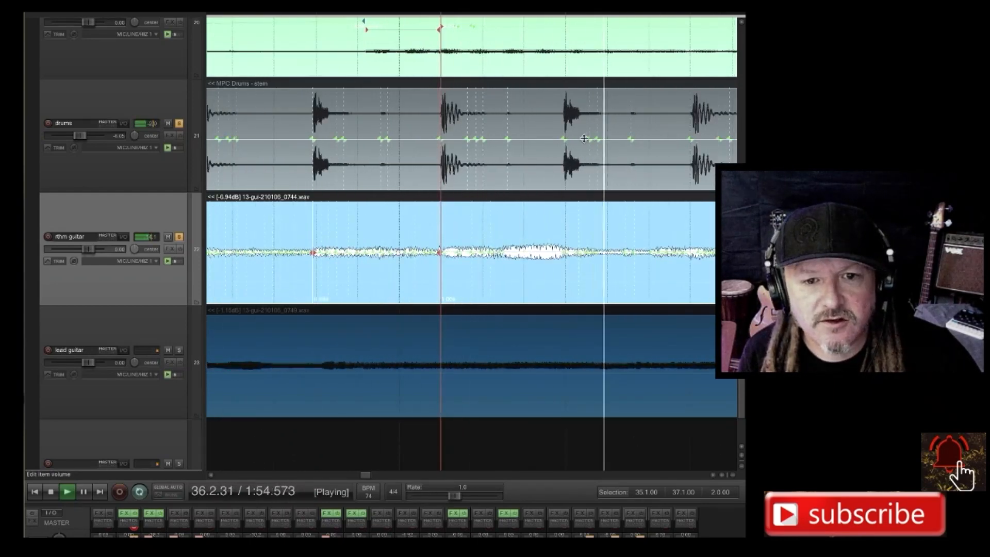
scroll(559, 165, up, 6)
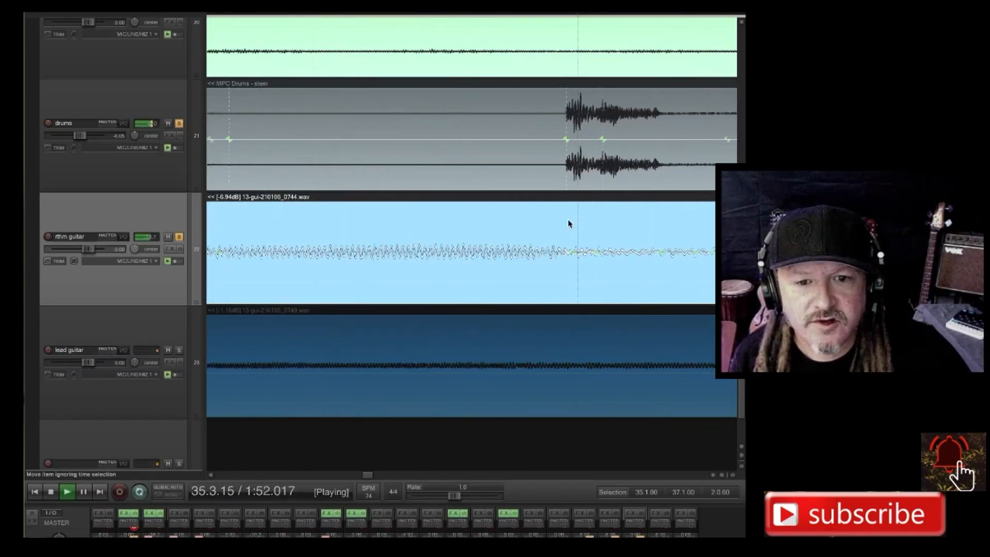
scroll(570, 221, up, 5)
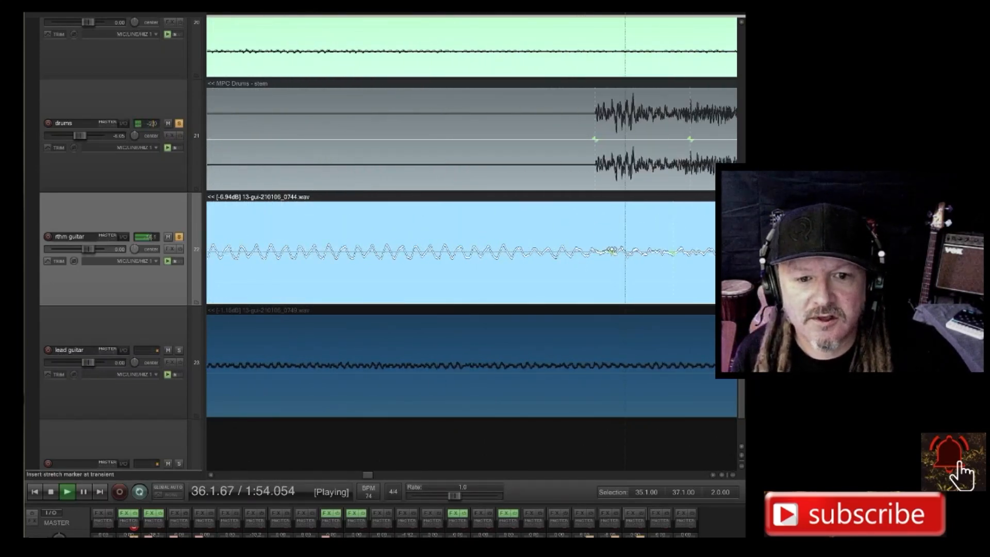
scroll(612, 251, up, 3)
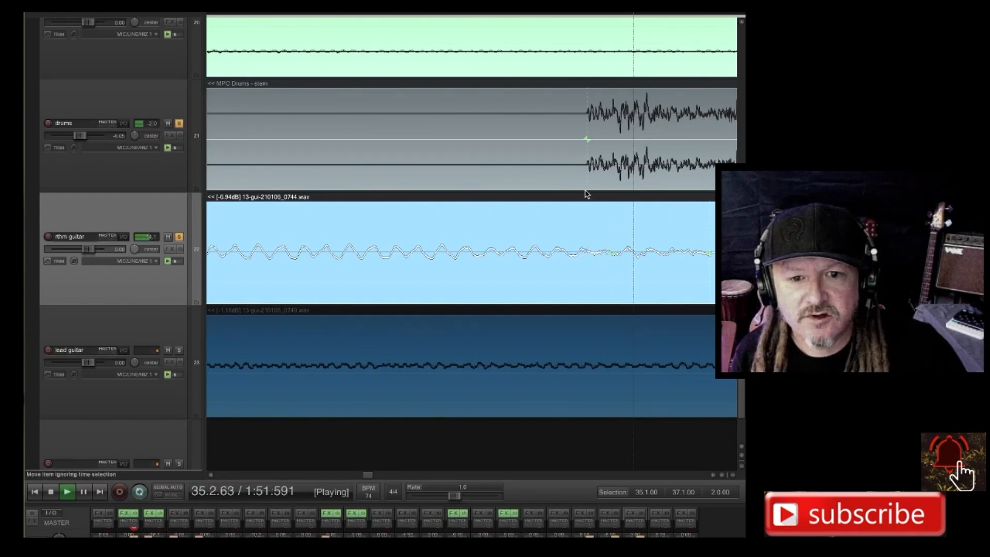
click(612, 252)
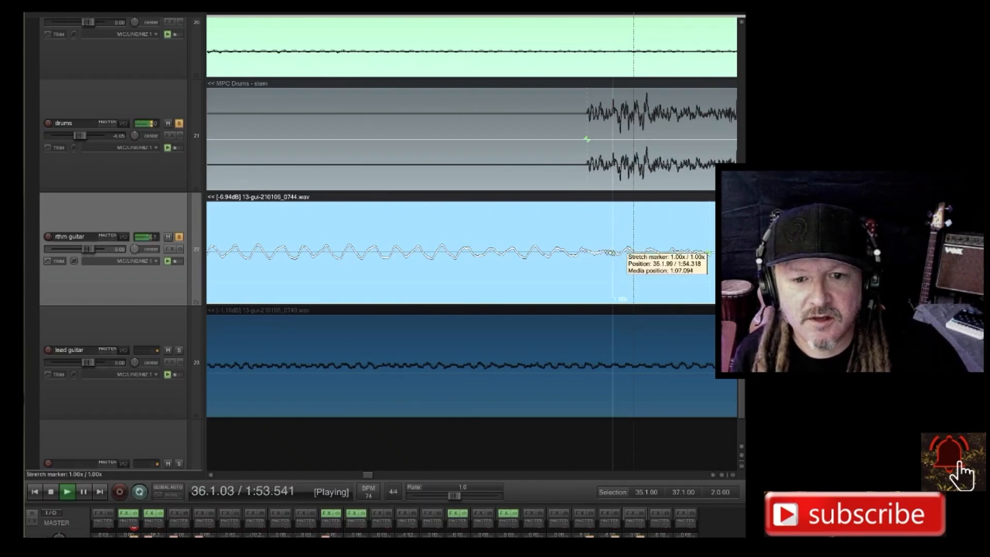
scroll(613, 252, up, 3)
scroll(613, 252, up, 2)
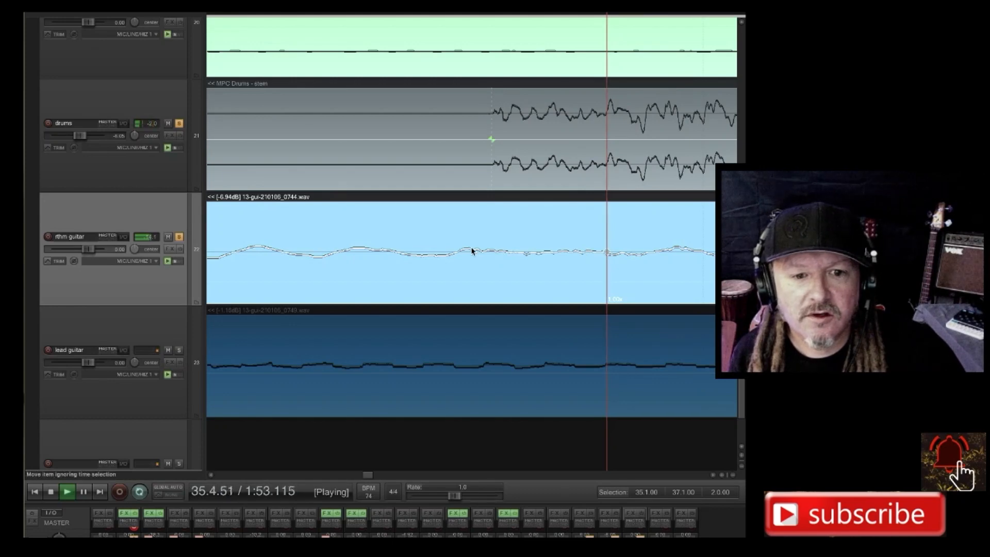
scroll(625, 252, down, 6)
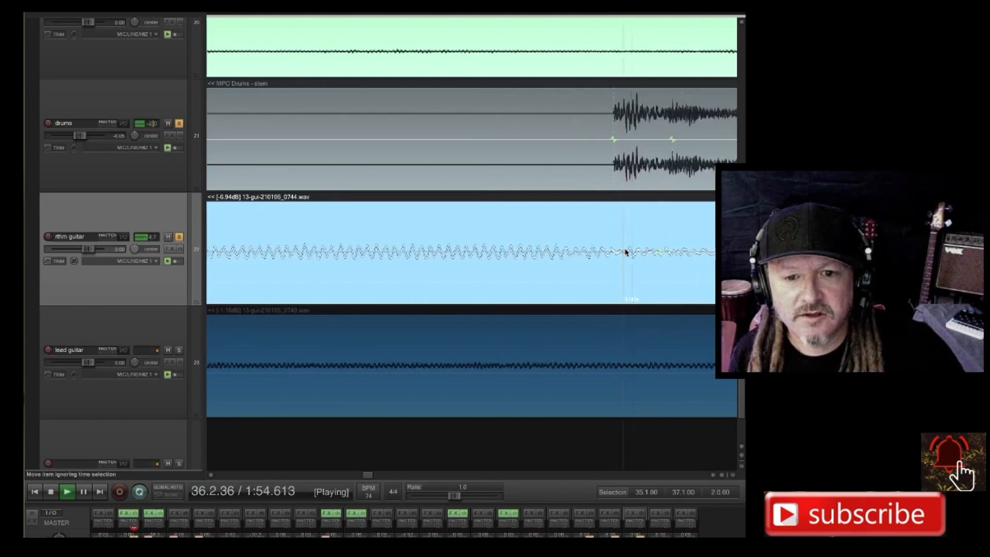
scroll(625, 252, down, 4)
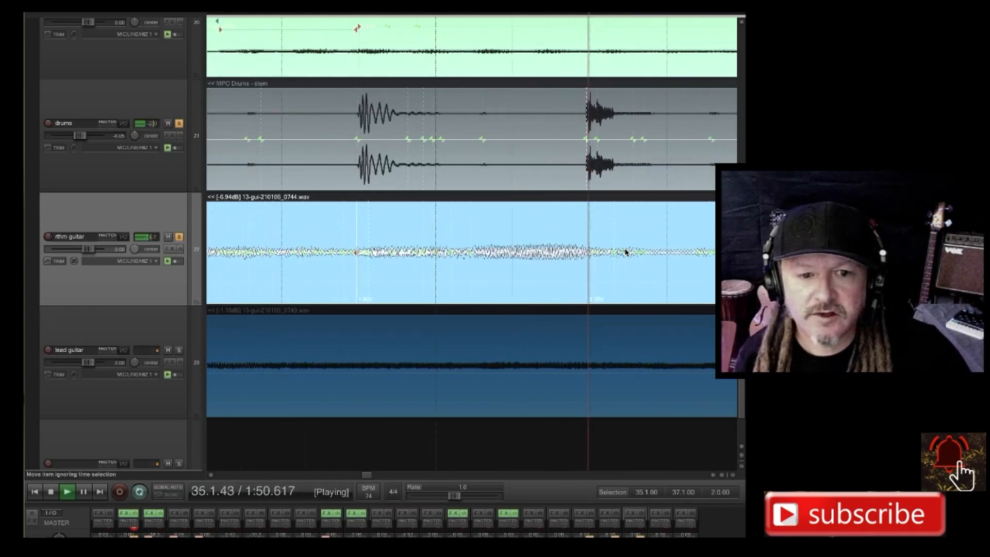
Add a stretch marker at the rhythm guitar transient just before 36.3.00 and move it later onto the kick's first transient guide.
click(549, 265)
scroll(549, 266, up, 10)
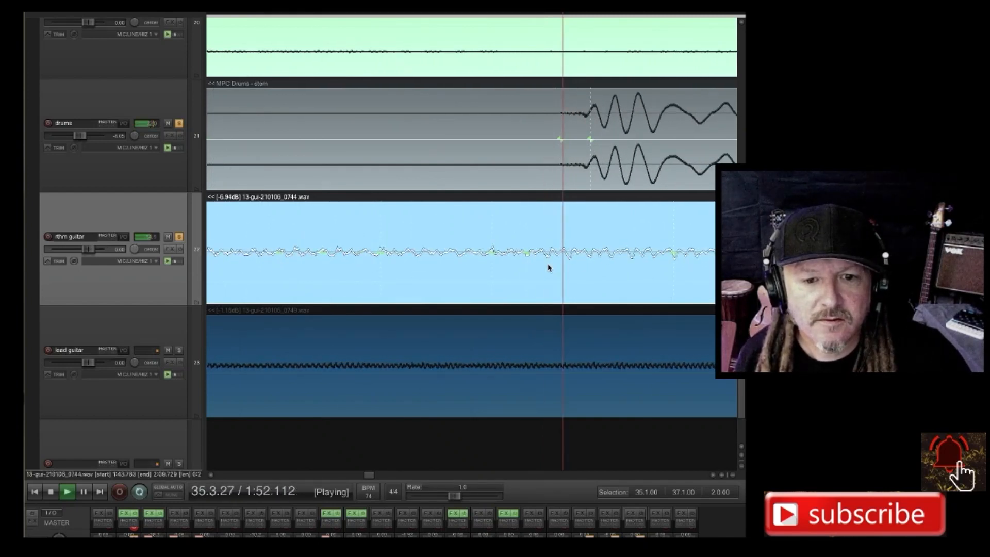
scroll(548, 268, up, 3)
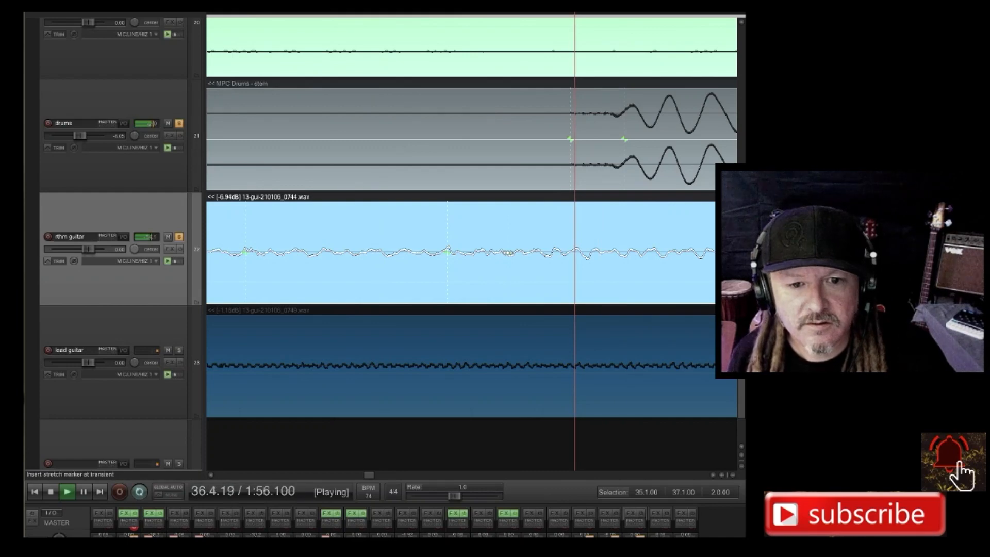
drag(508, 253, 569, 252)
scroll(595, 251, down, 4)
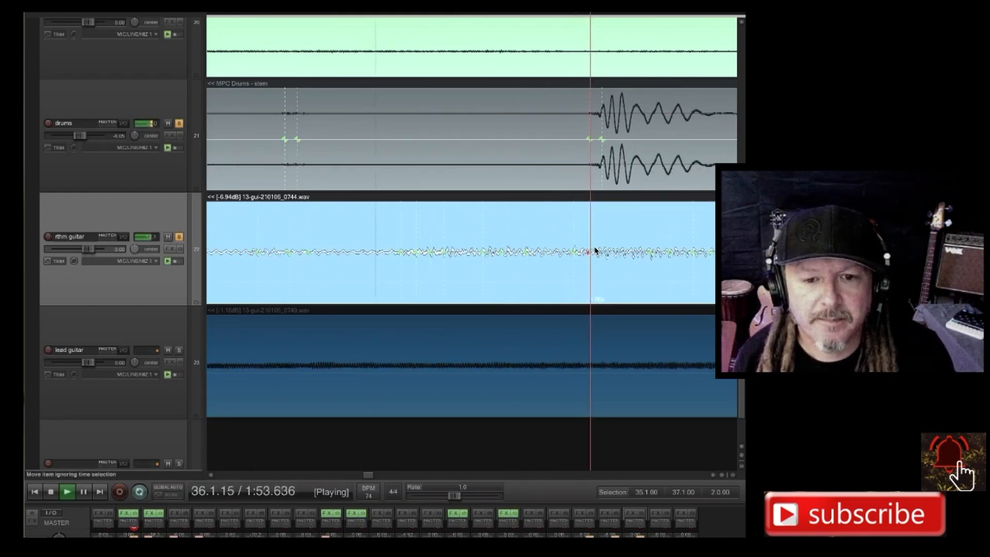
scroll(595, 251, down, 3)
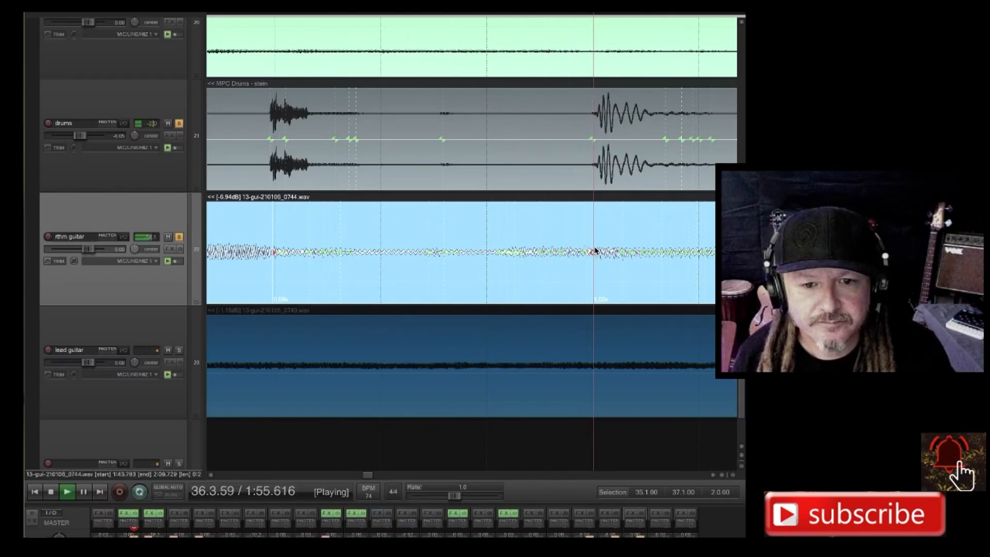
Move the rhythm guitar's stretch marker at 36.3.00 further along onto the second transient guide, where the kick's waveform rises.
scroll(592, 242, down, 3)
scroll(589, 231, up, 3)
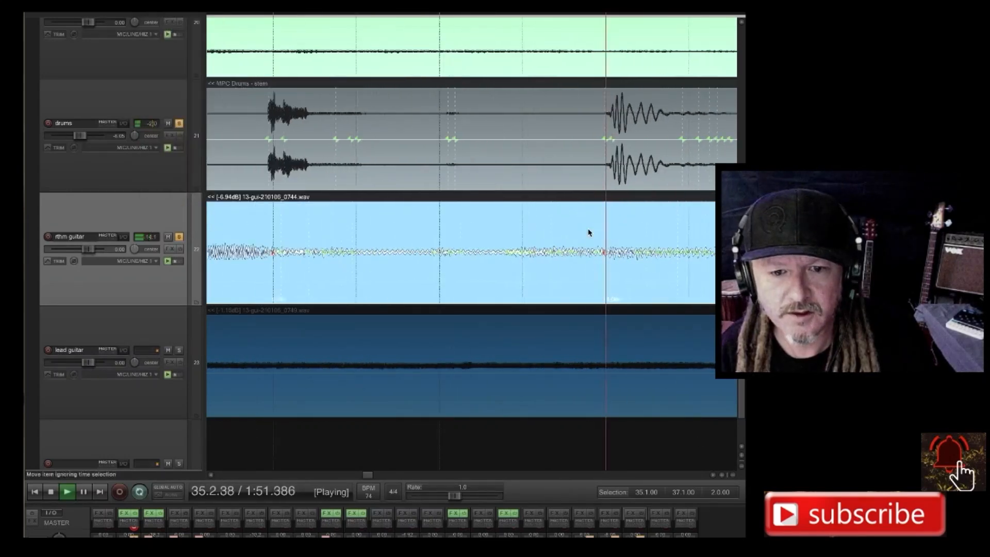
scroll(628, 258, up, 5)
scroll(631, 267, up, 2)
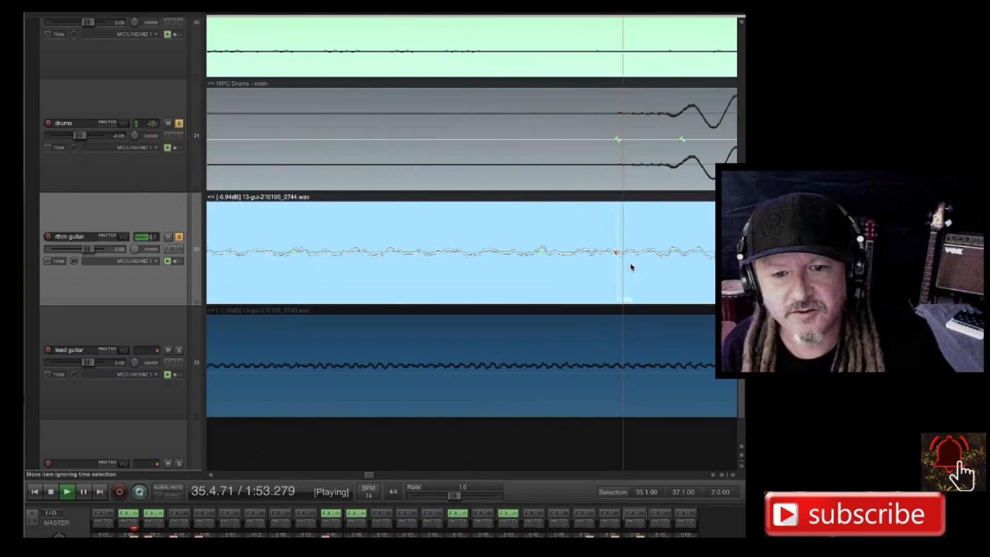
scroll(329, 210, down, 2)
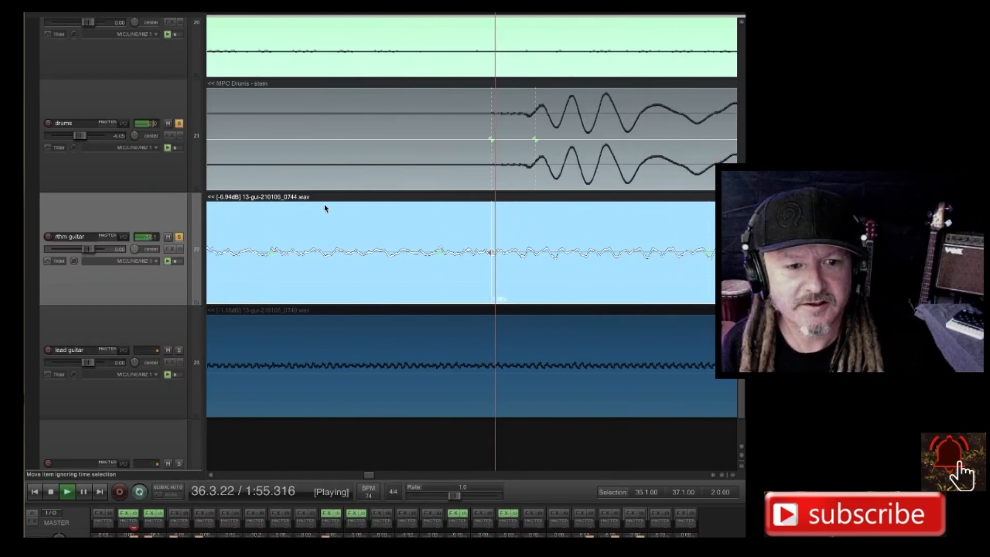
scroll(372, 221, down, 1)
scroll(335, 209, down, 1)
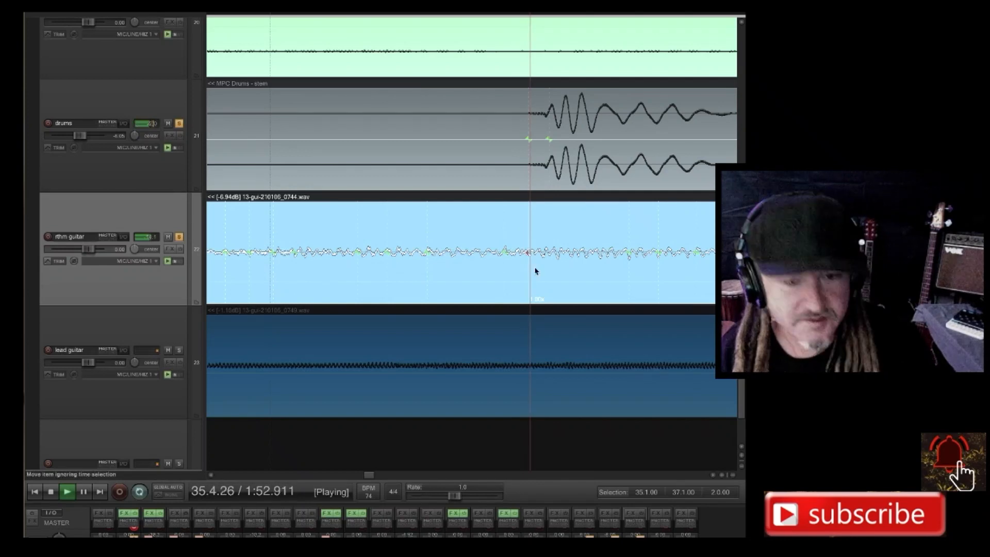
mouse_move(527, 253)
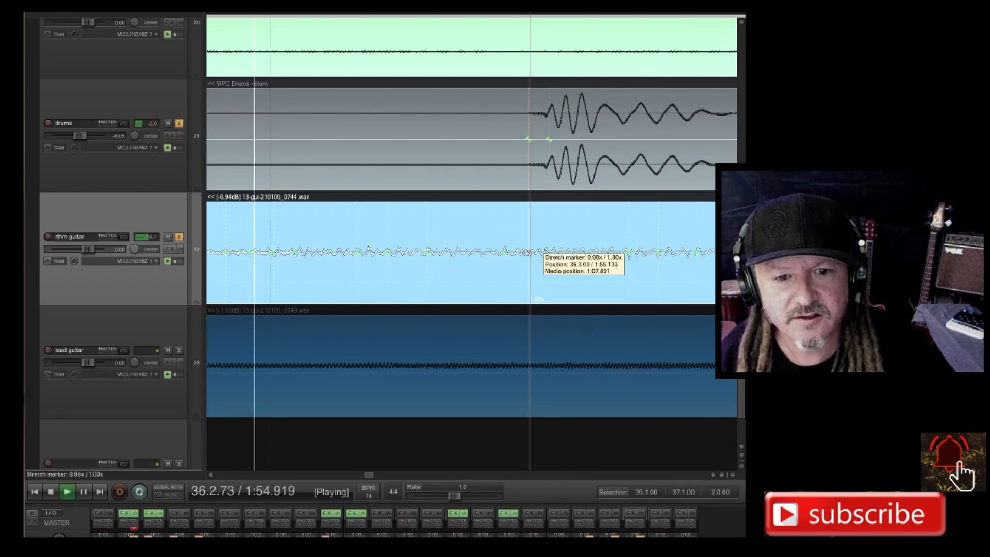
scroll(527, 258, up, 4)
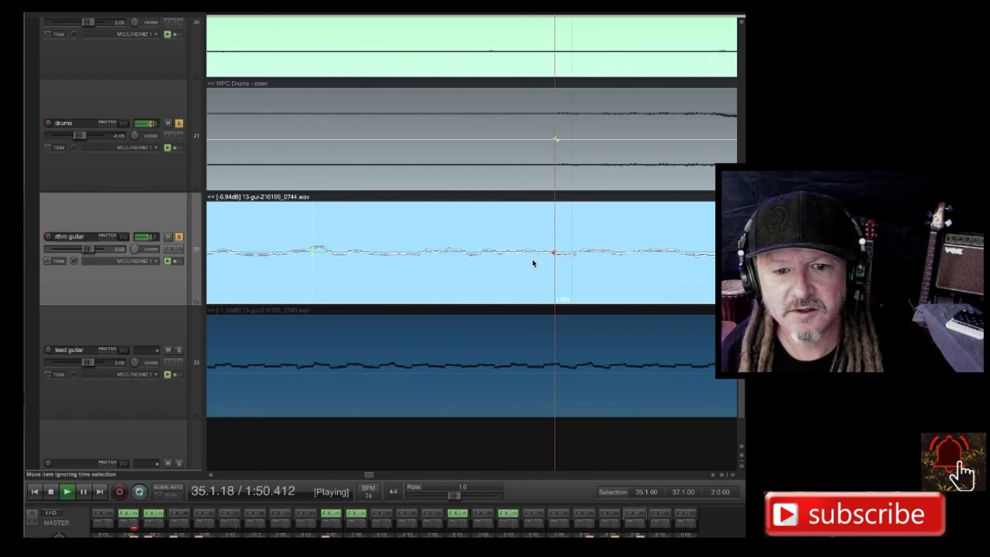
scroll(533, 263, down, 3)
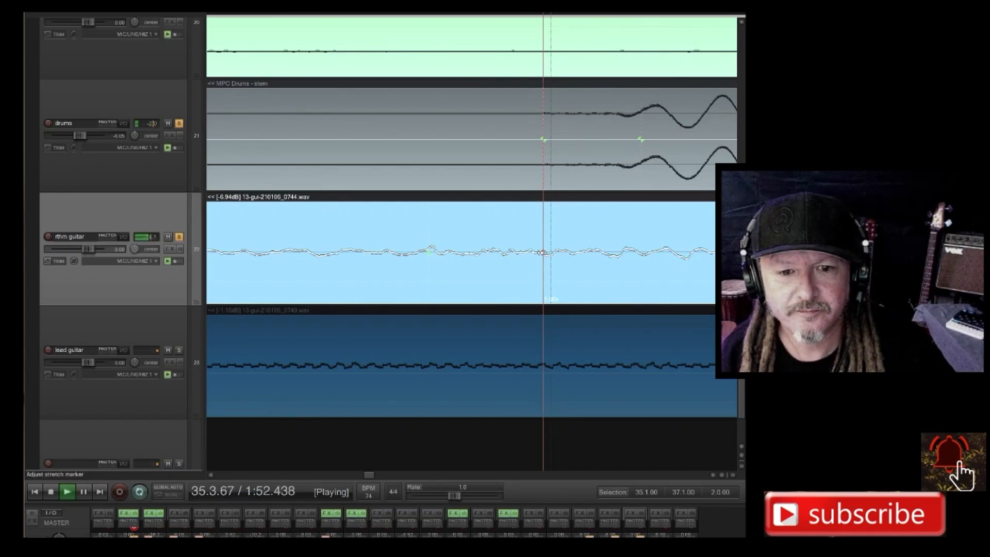
drag(542, 253, 637, 255)
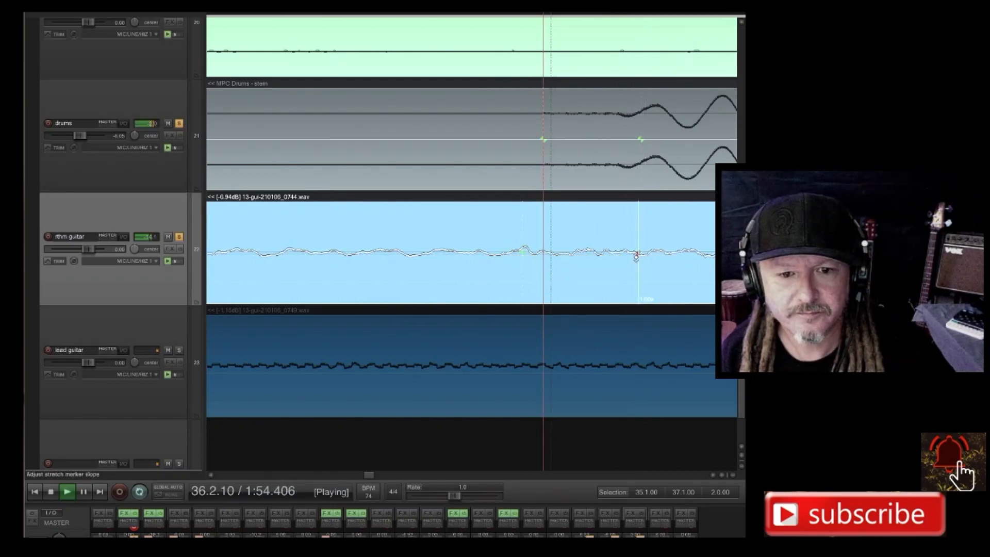
Play the unstretched copy of all the parts from 49.1.00 to hear the original timing.
scroll(645, 266, down, 4)
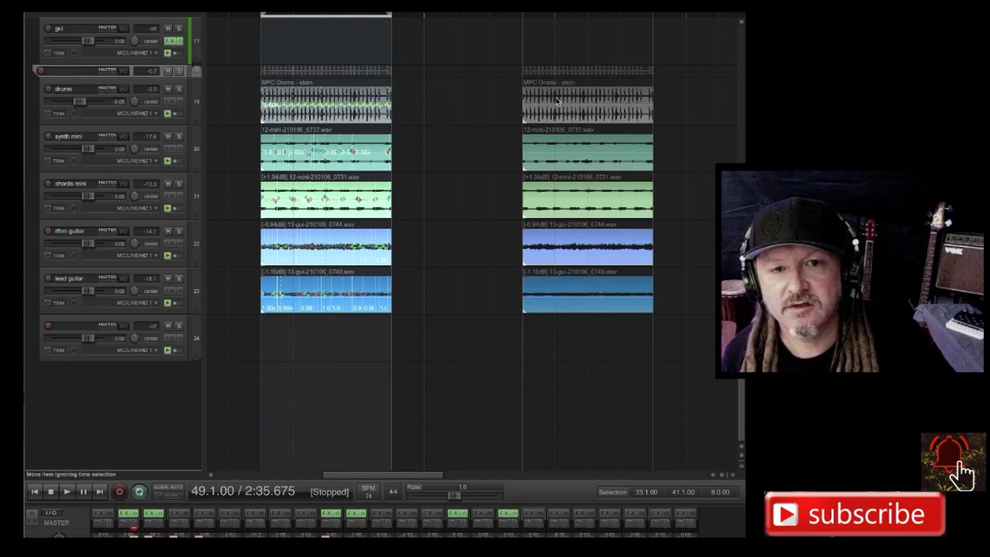
key(space)
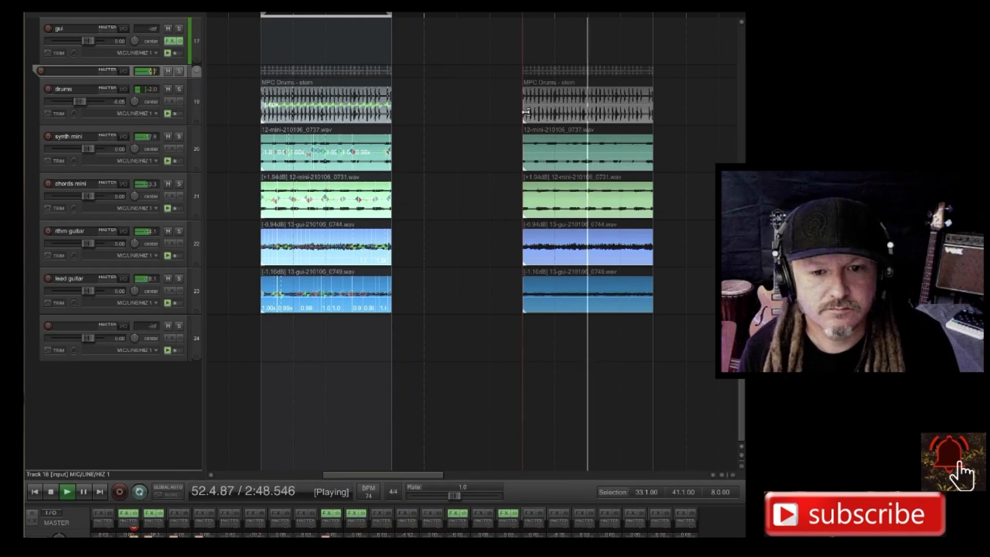
key(space)
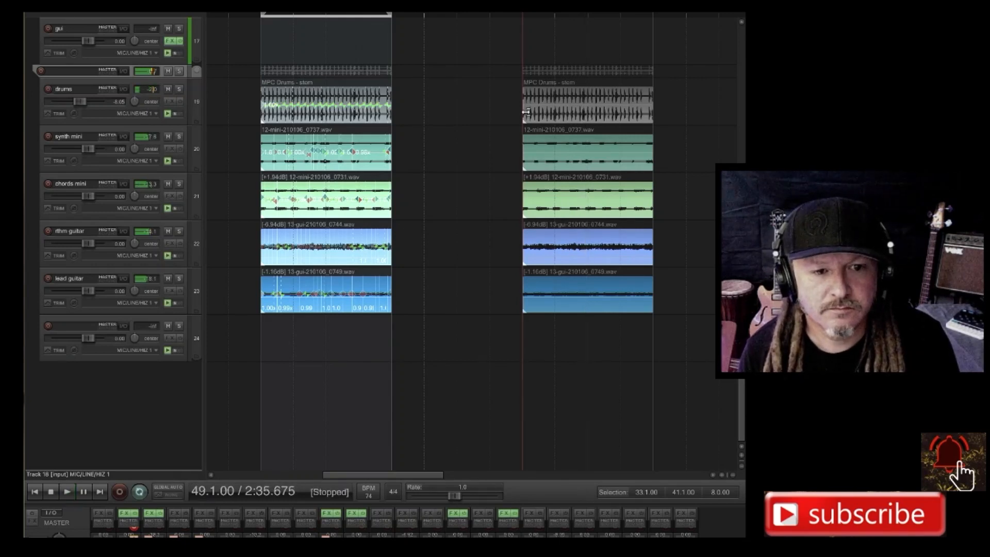
Place the edit cursor at 33.1.00 and play the stretched parts to compare them with the original timing.
click(260, 78)
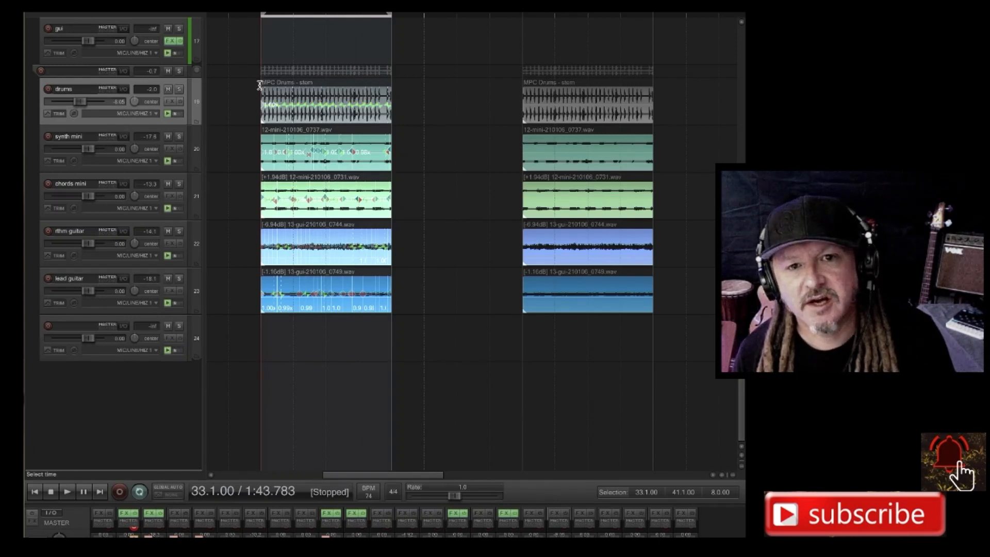
key(space)
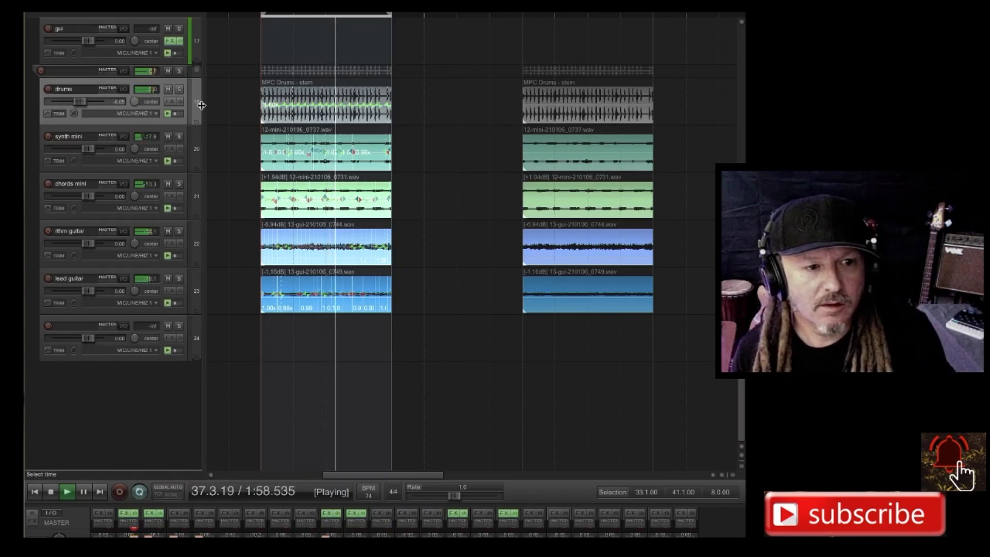
key(space)
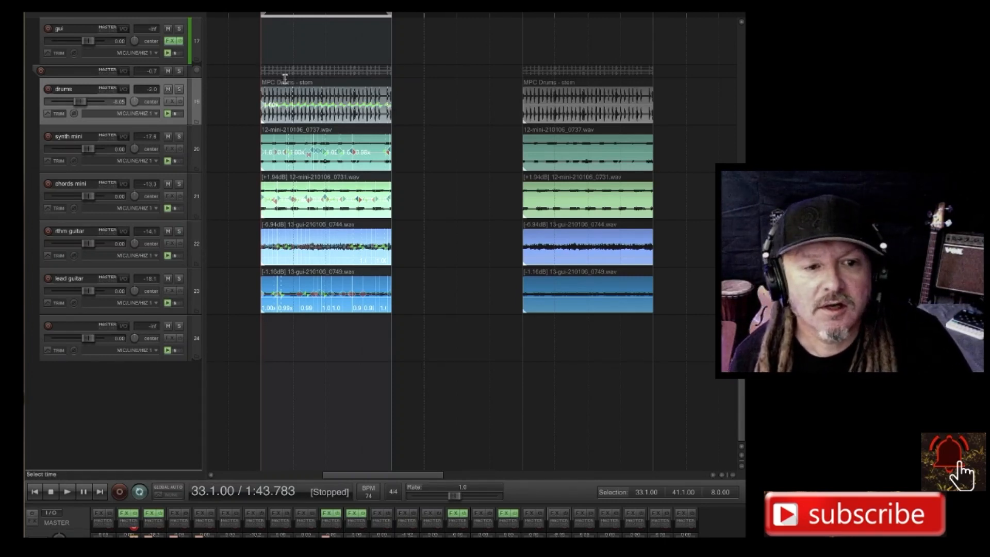
Enlarge the stretched section from 33.1.00 to 41.1.00 and start playing it again from its beginning.
scroll(285, 78, up, 4)
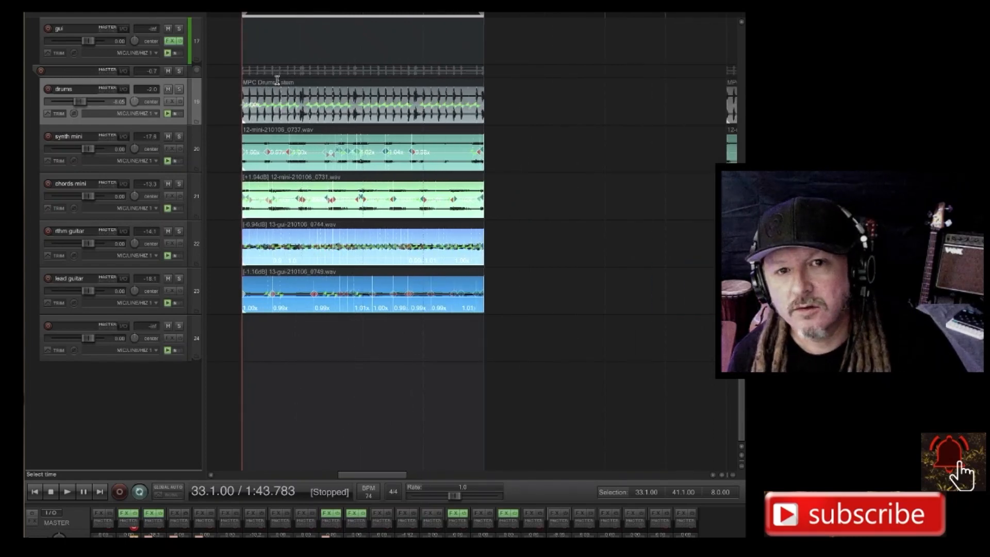
scroll(263, 79, up, 1)
scroll(235, 79, up, 3)
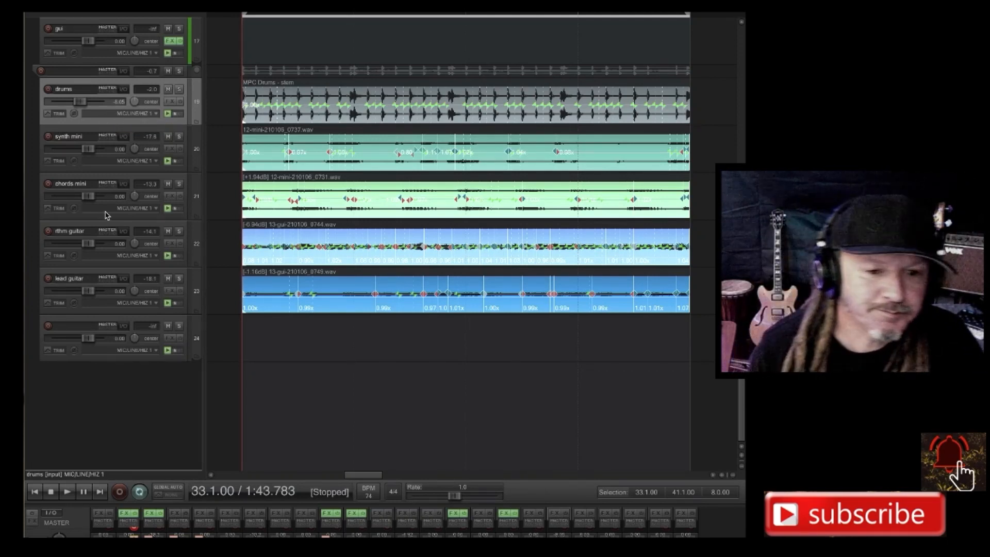
key(space)
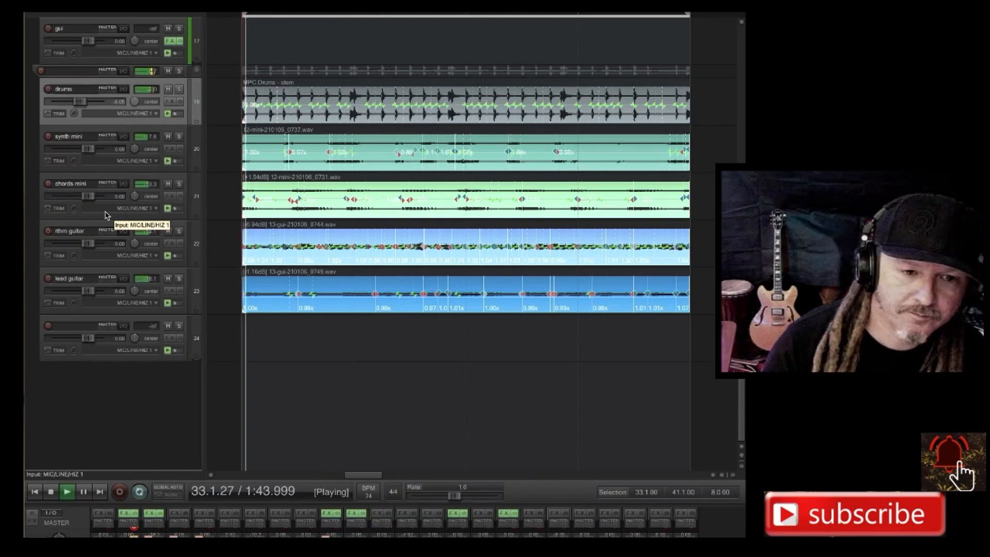